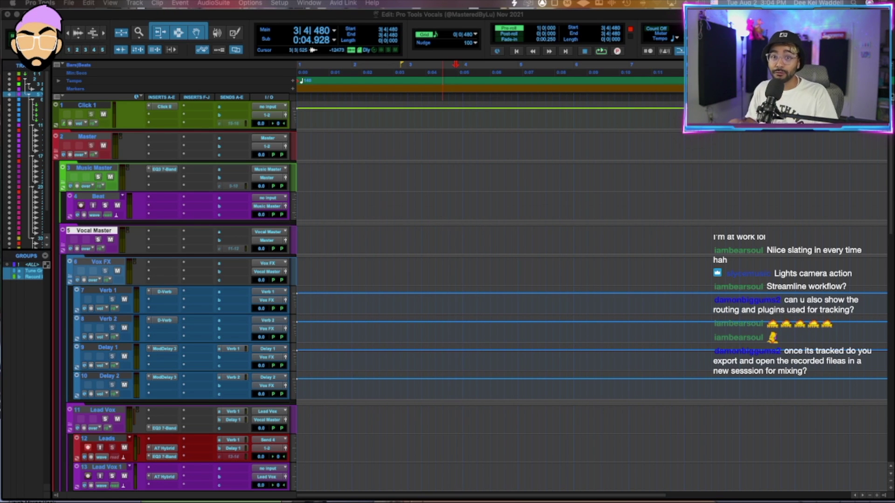
Switch to the browser and open the linktr.ee/masteredbylu link from the masteredbylu Instagram profile.
key("super+Tab")
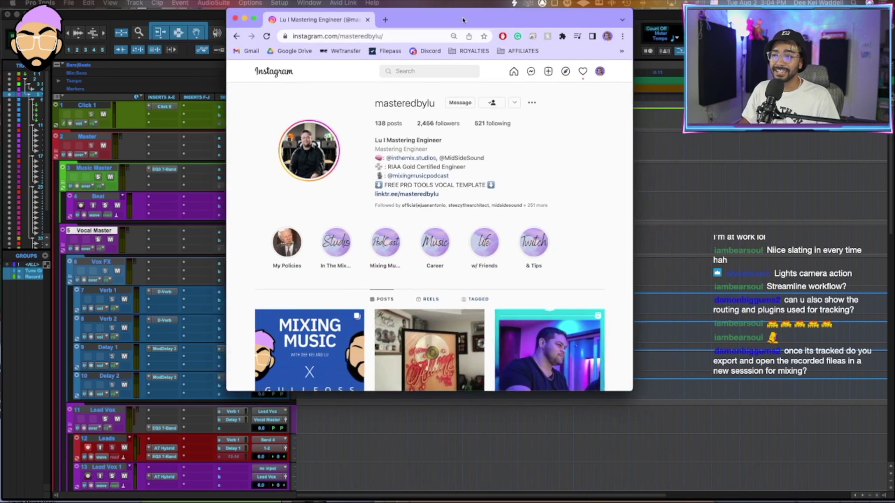
left_click(451, 63)
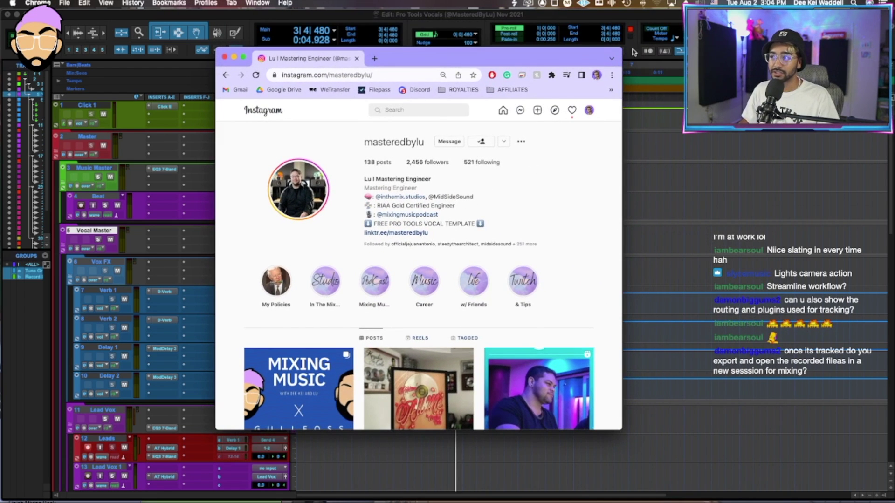
left_click_drag(622, 47, 775, 9)
left_click_drag(647, 18, 556, 52)
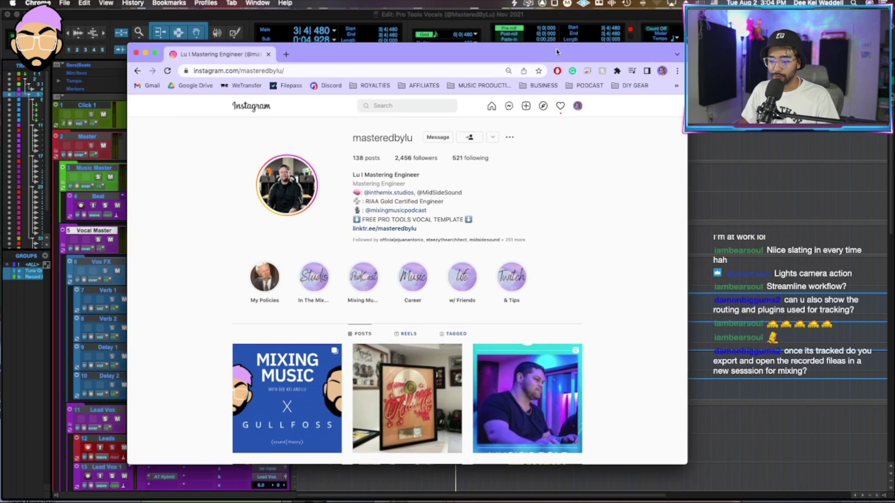
left_click(402, 228)
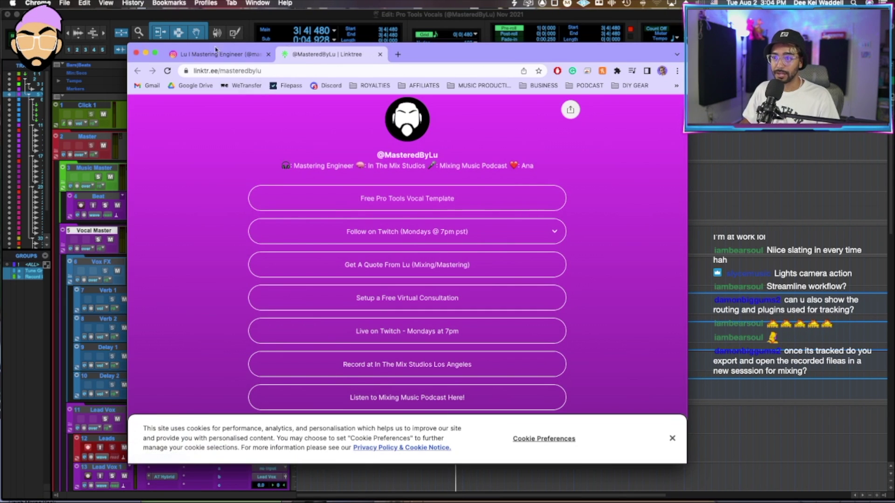
Switch to Pro Tools, import the beat audio with Audio Files as the destination folder, and place the clip on the Beat track.
key("super+Tab")
key("super+shift+i")
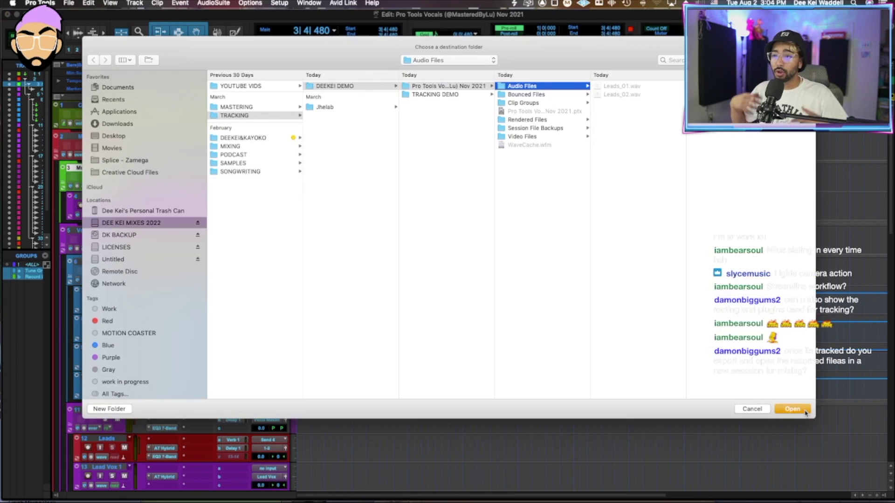
left_click(792, 409)
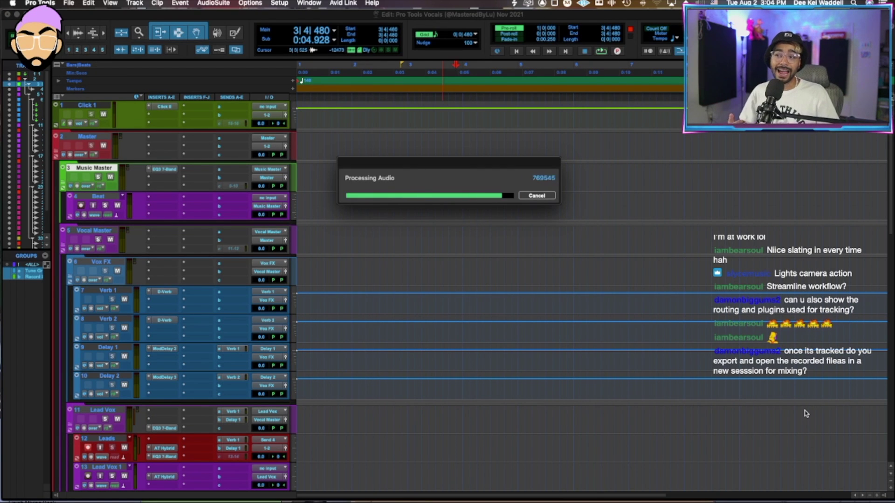
key("Return")
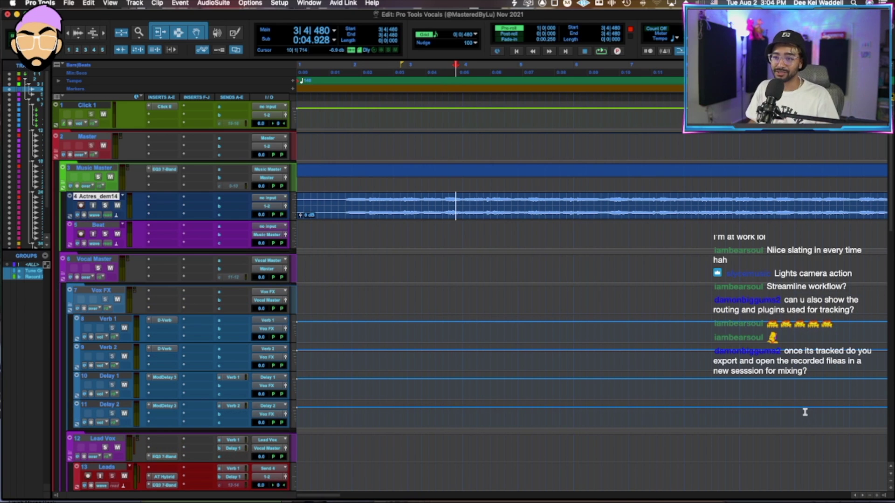
key("super+z")
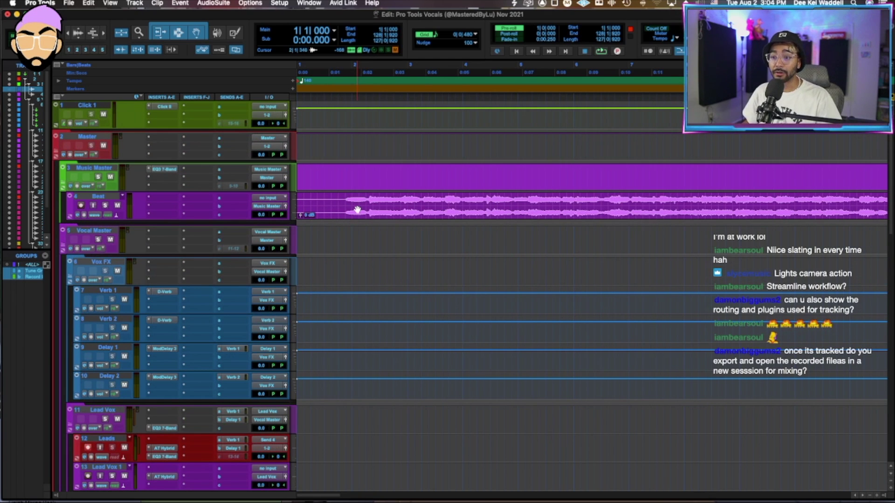
Select the passage from 13|4|000 to 27|2|000 on the Beat track and lower the beat clip's gain.
key("super+bracketleft")
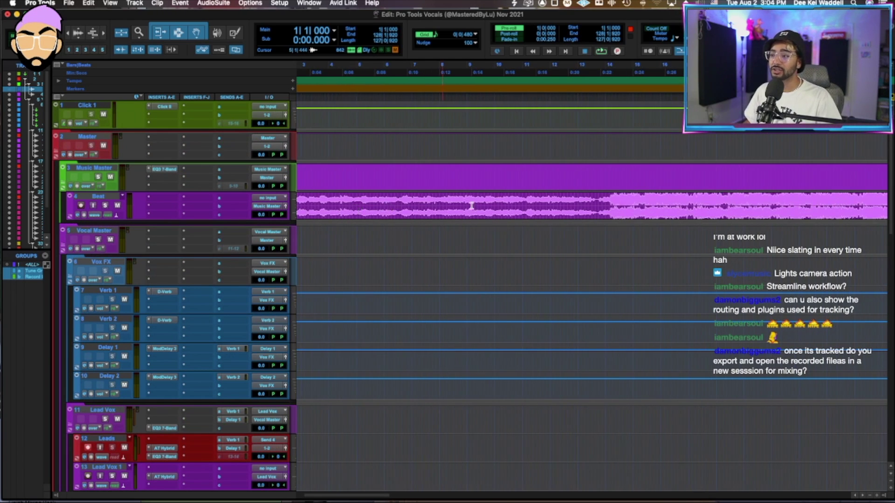
left_click(472, 206)
left_click(659, 206, "shift")
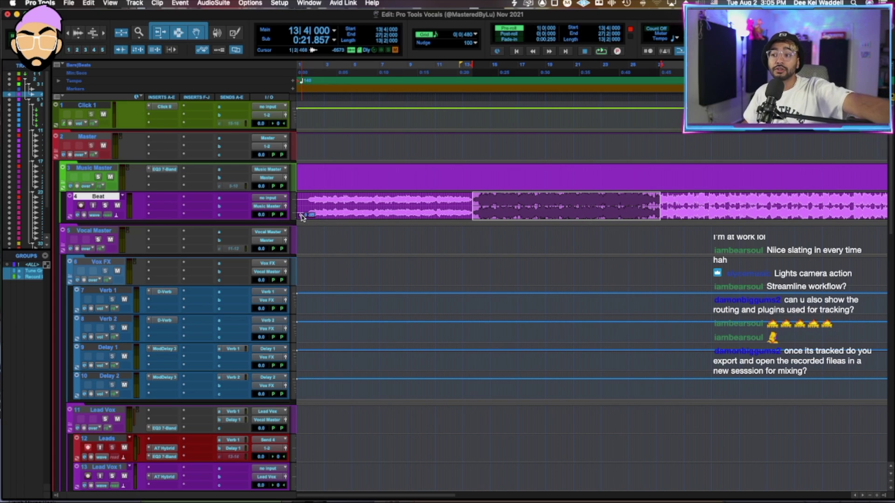
left_click_drag(303, 215, 302, 219)
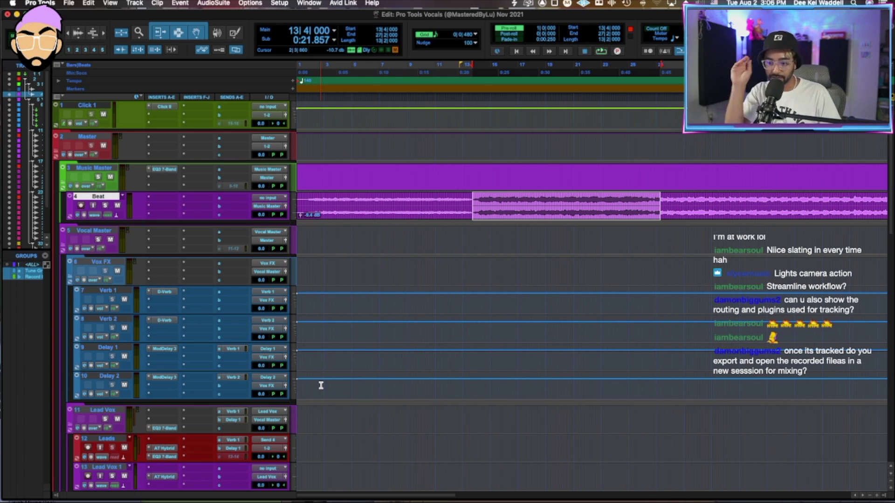
Record a vocal take on the Leads track from 14|3|000 and move it down to Lead Vox 1.
left_click(357, 317)
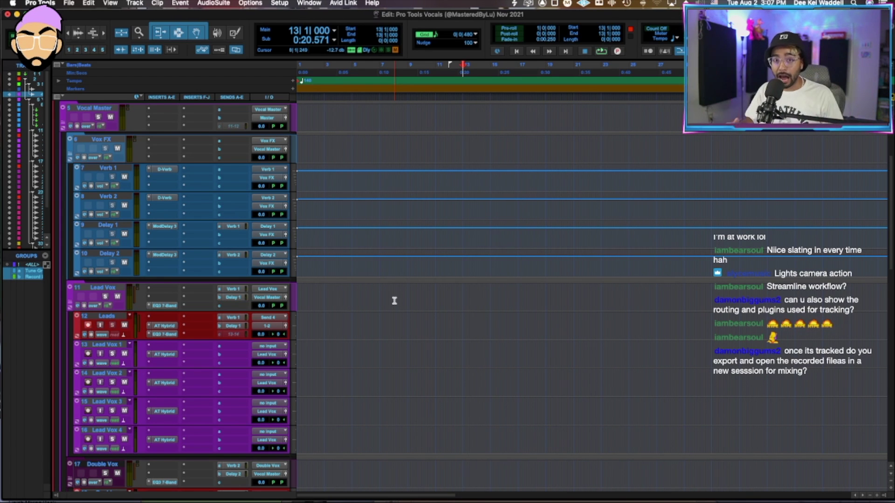
scroll(394, 301, "up", 3)
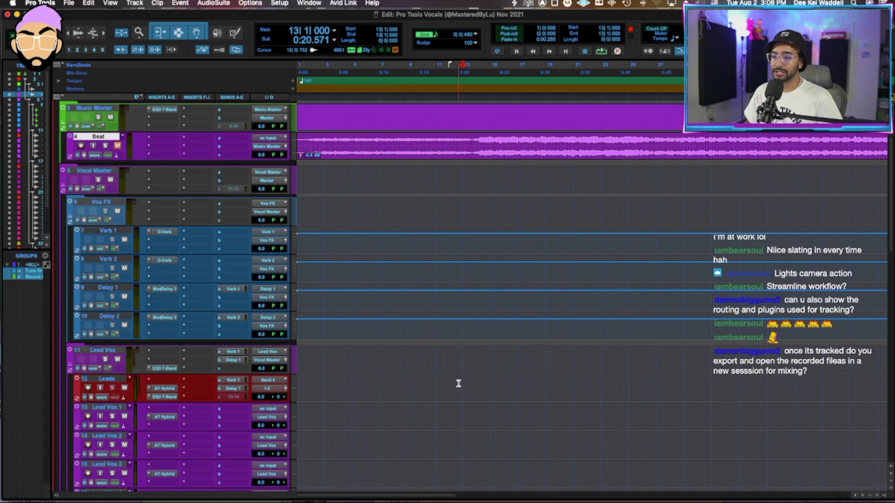
scroll(457, 383, "down", 4)
left_click(484, 291)
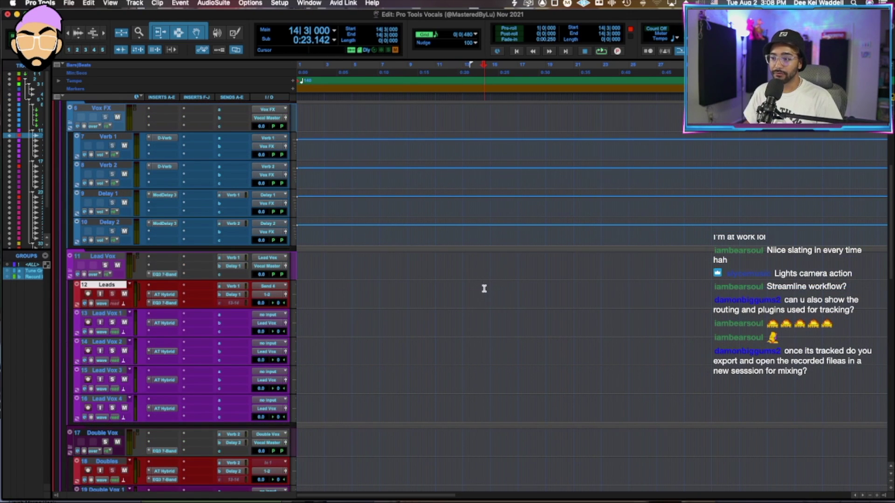
key("t")
key("t")
key("super+space")
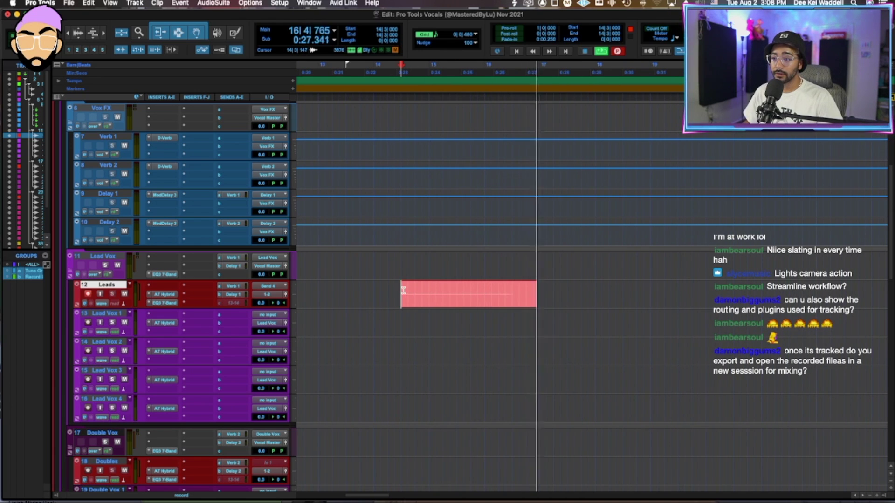
key("space")
key("super+space")
left_click_drag(456, 298, 456, 324)
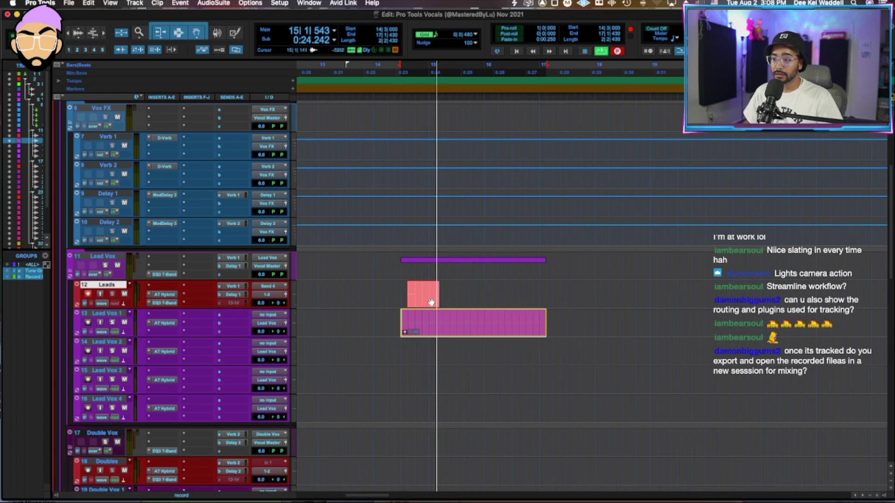
Record the next phrase on the Leads track from 16|2|480 and move the take down to Lead Vox 2.
left_click(509, 288)
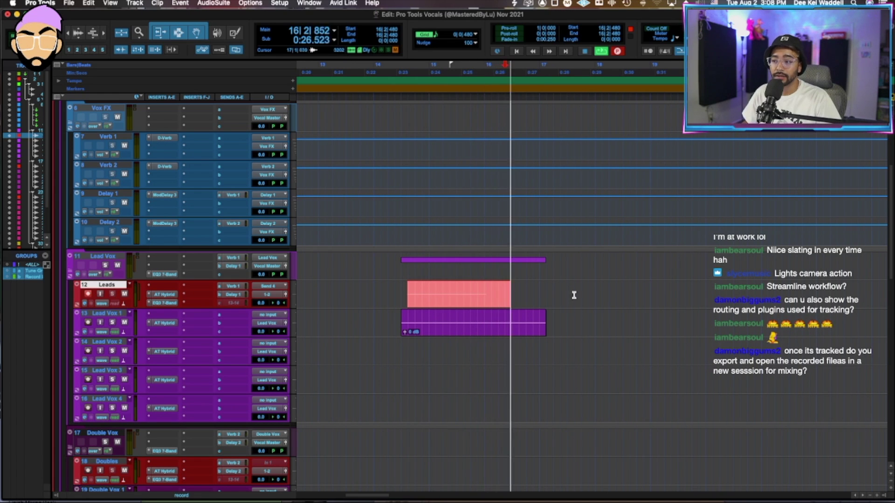
key("space")
left_click(438, 288)
key("super+space")
left_click_drag(513, 300, 516, 349)
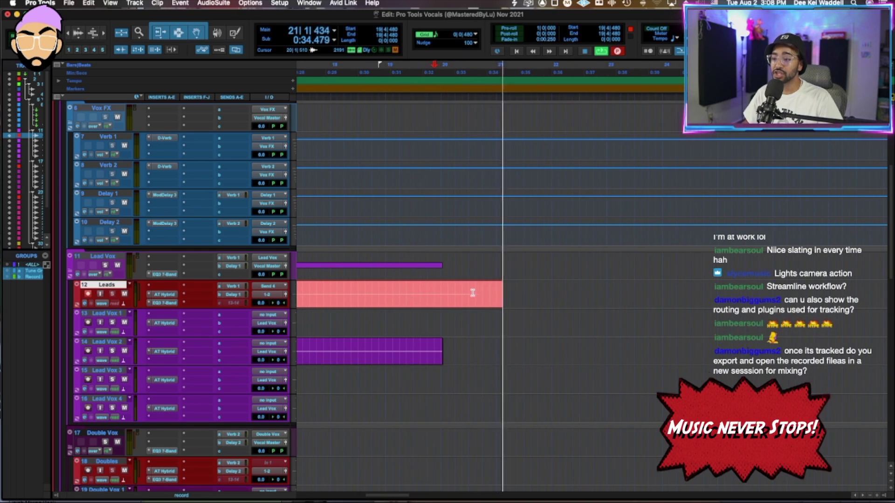
Finish the Leads take starting at 19|4|480 and move it down to Lead Vox 1 while recording continues.
key("space")
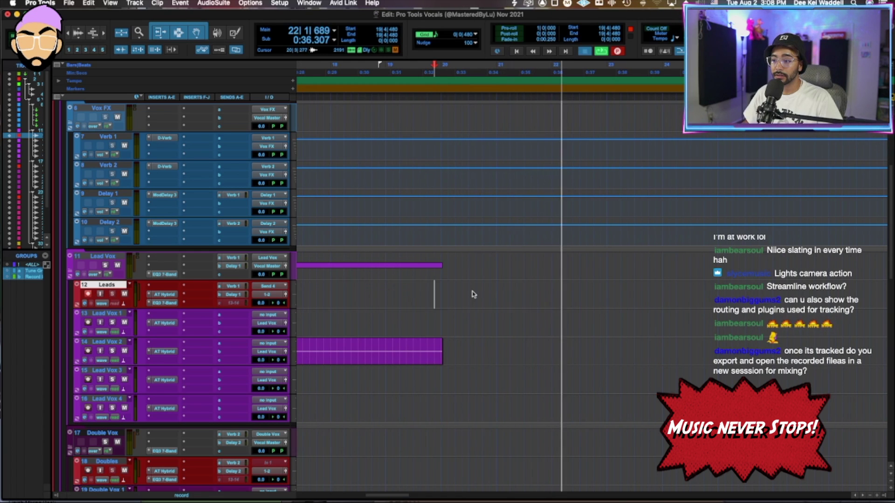
key("super+space")
left_click_drag(493, 304, 492, 336)
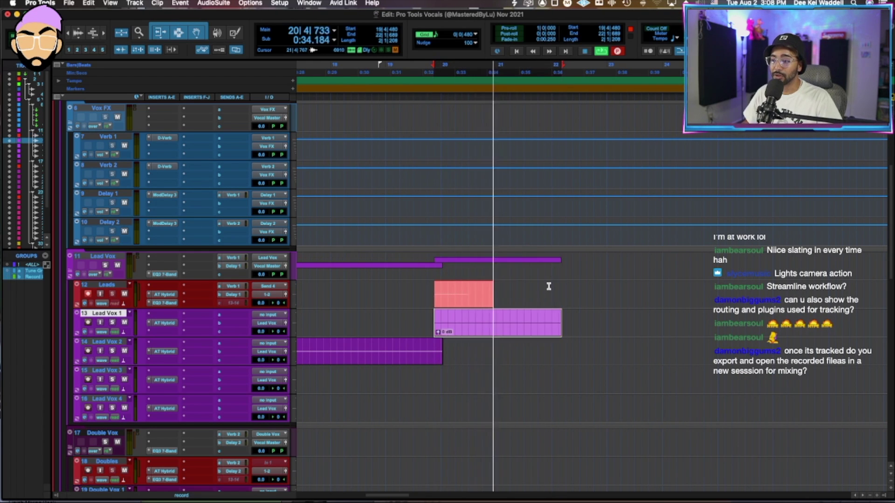
Record another phrase on the Leads track from 21|4|480 and place the take on Lead Vox 2.
scroll(445, 328, "right", 3)
left_click(458, 290)
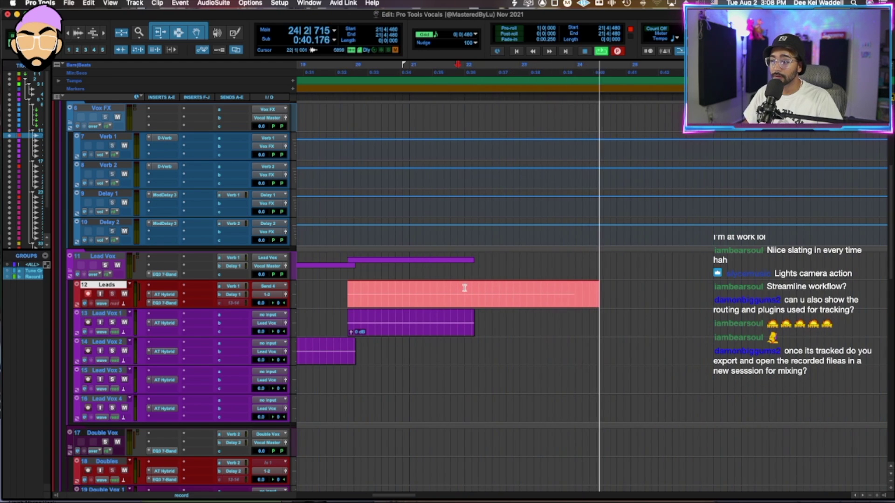
key("super+period")
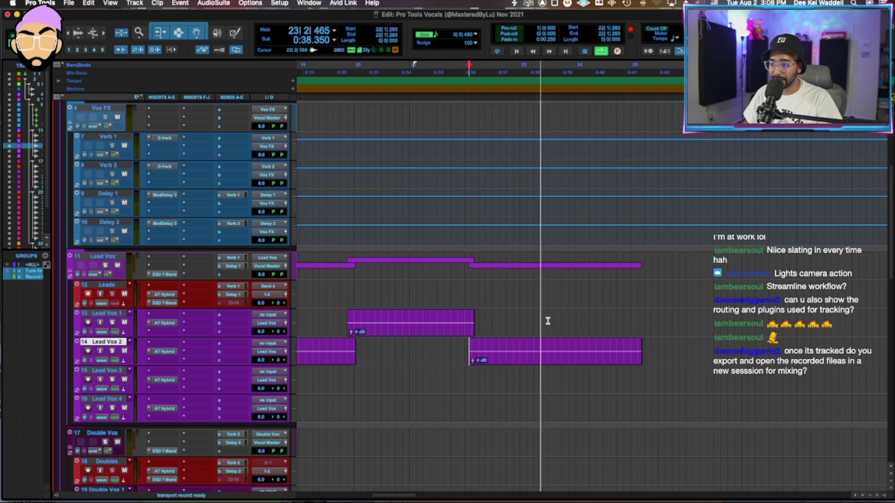
Add fades to the beginning and end of the Lead Vox 2 clip that starts near bar 22.
scroll(567, 292, "right", 3)
left_click(378, 349)
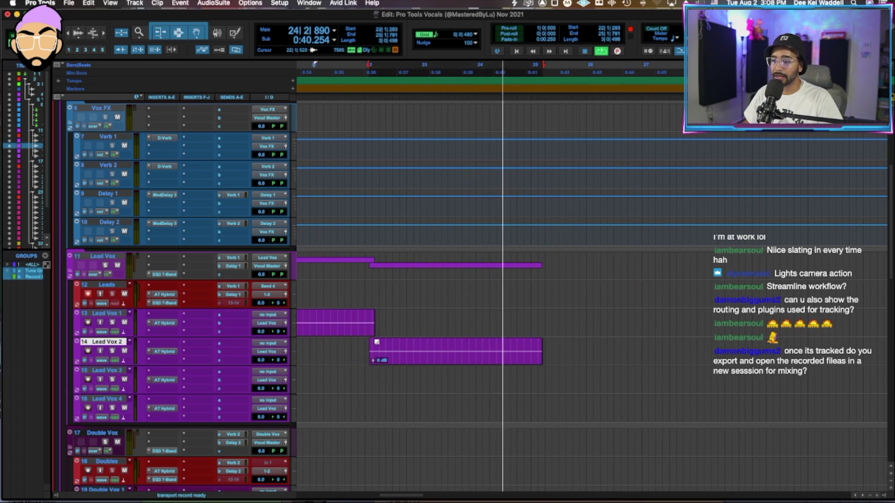
key("ctrl+super+f")
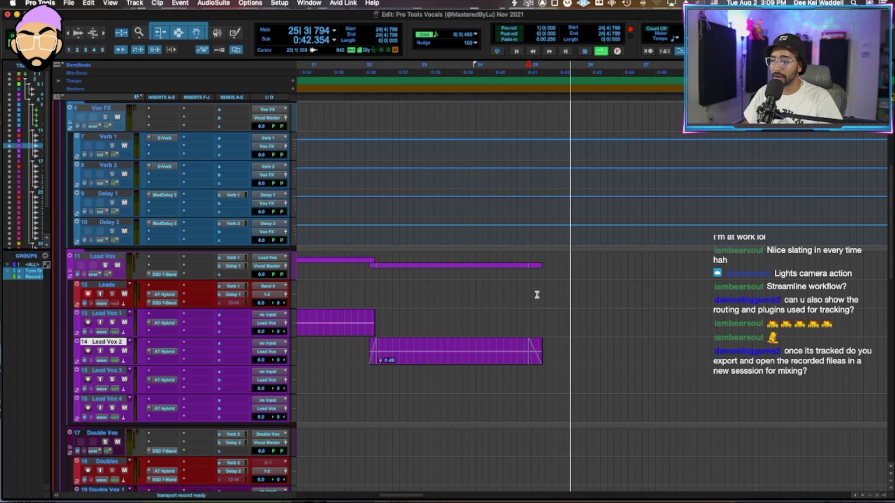
Play from 24|4|929 and punch in a QuickPunch take on the Leads track at about bar 26.
key("super+space")
left_click(530, 293)
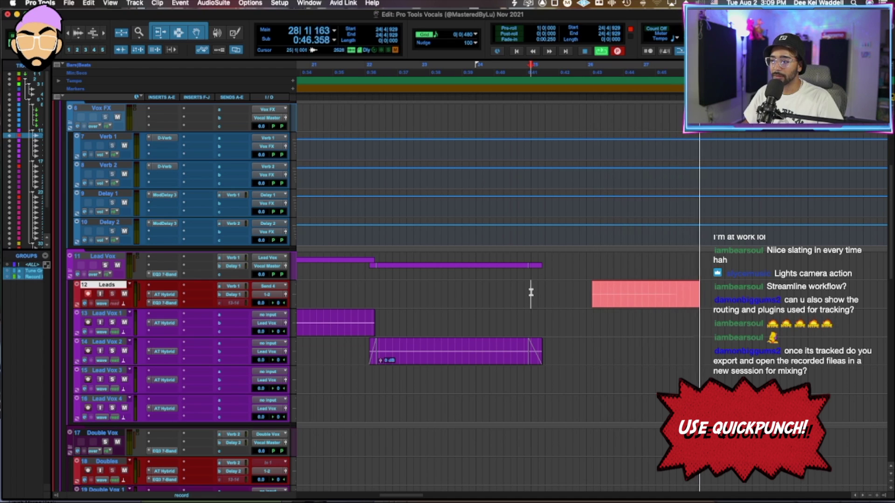
key("space")
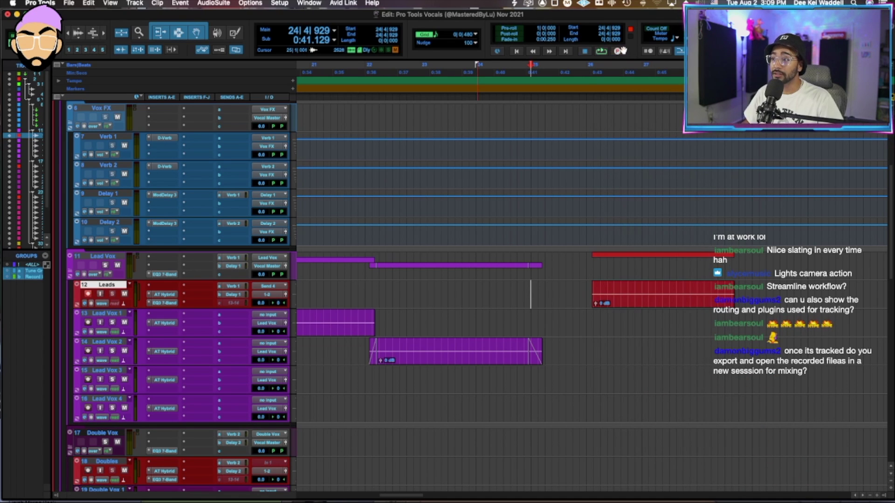
right_click(618, 52)
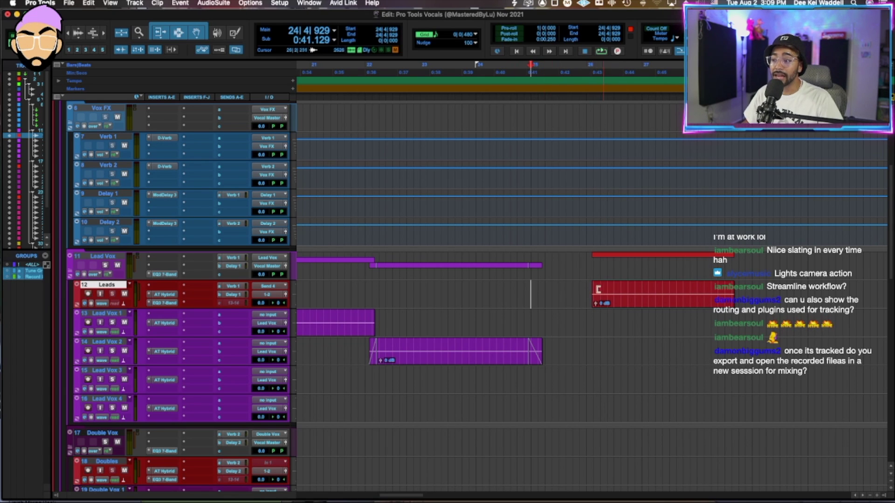
Extend the punched-in clip's start back to 24|4|864 and move the clip down to Lead Vox 1.
left_click_drag(597, 289, 529, 293)
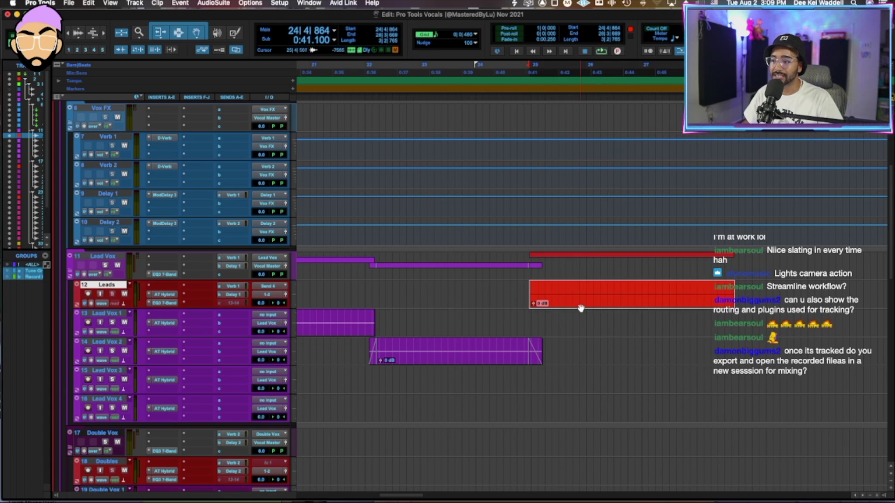
left_click_drag(581, 308, 580, 337)
Record two test takes on the Leads track from 25|1|553 and 26|4|713, and delete both clips.
key("super+space")
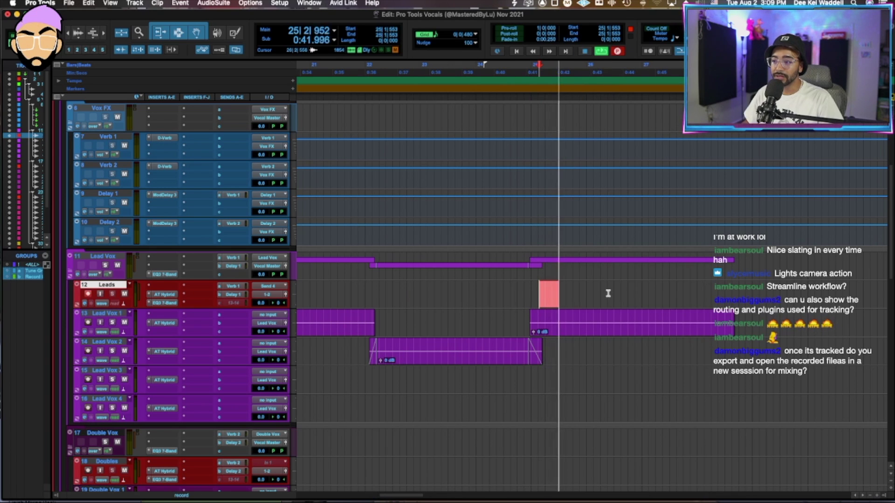
key("space")
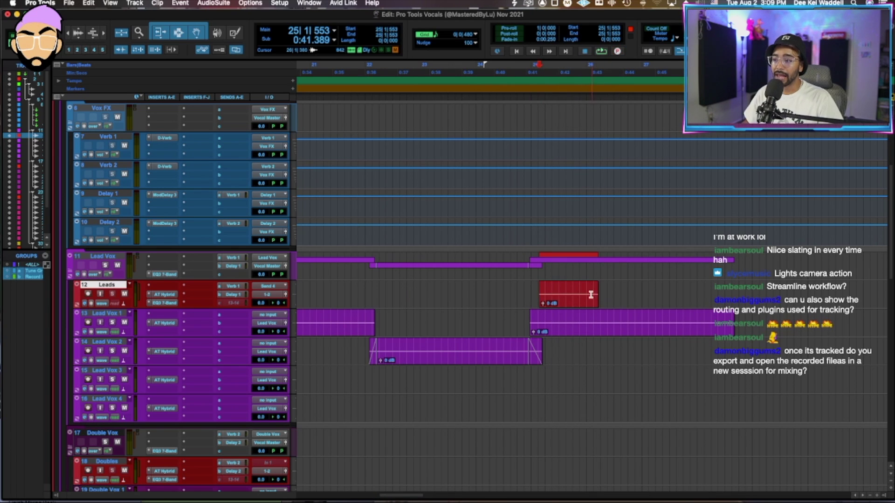
left_click(548, 305)
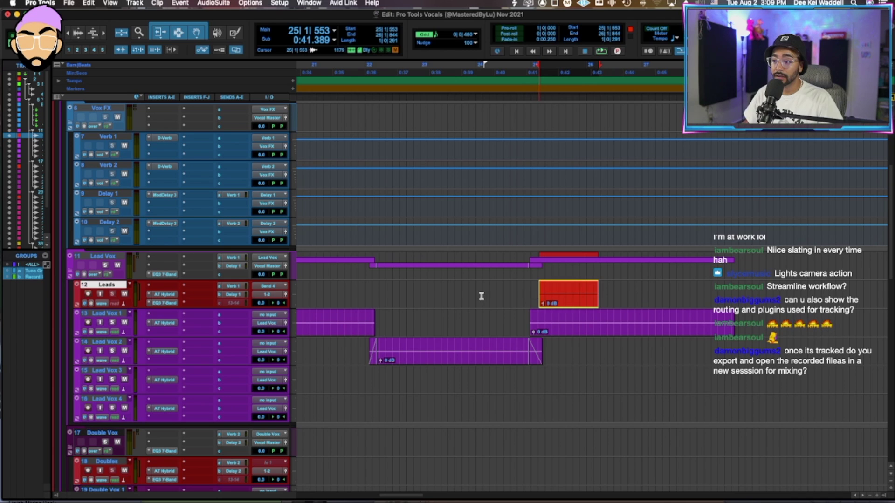
left_click(638, 287)
key("space")
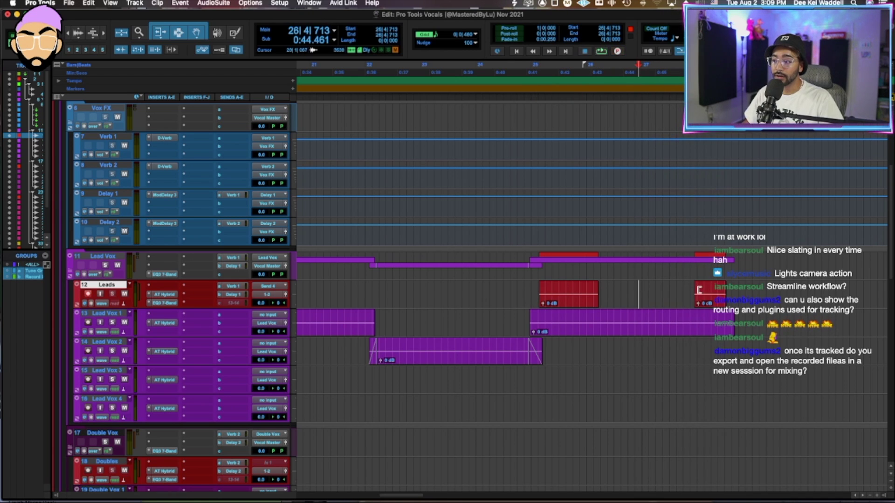
key("space")
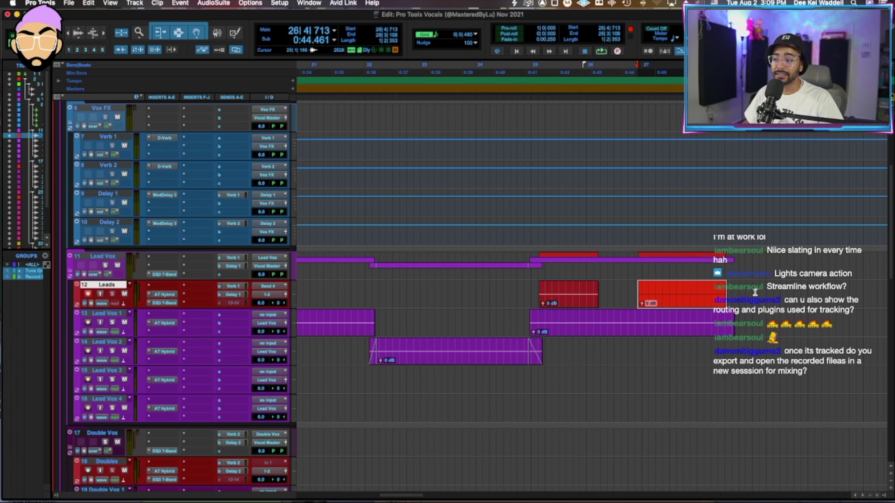
left_click_drag(755, 292, 458, 288)
key("Delete")
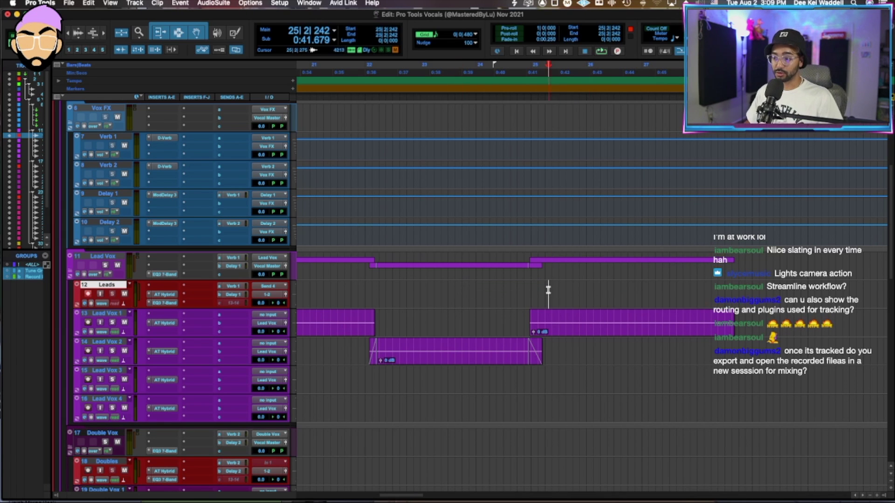
Record a take on the Leads track from 27|4|637.
left_click(673, 292)
scroll(673, 293, "right", 5)
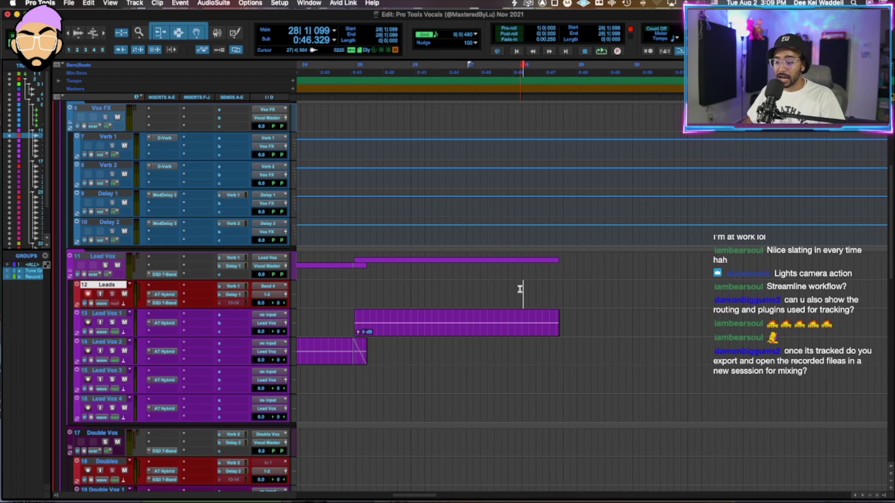
key("super+space")
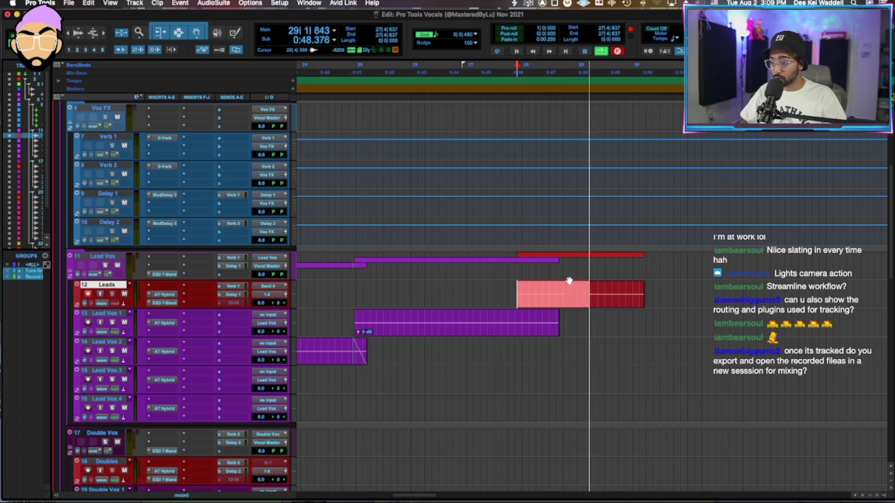
Create playlist Leads.01 on the Leads track, record a new take from 27|4|637, and move it down to Lead Vox 2.
key("ctrl+backslash")
key("Return")
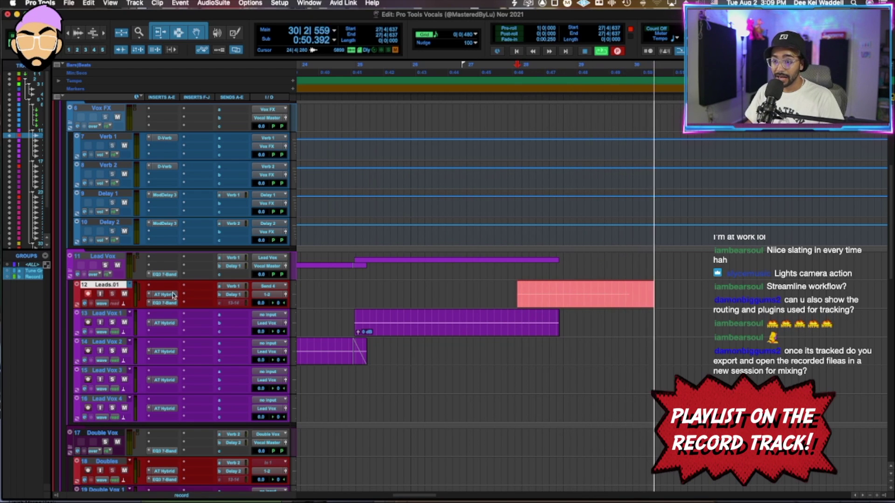
key("space")
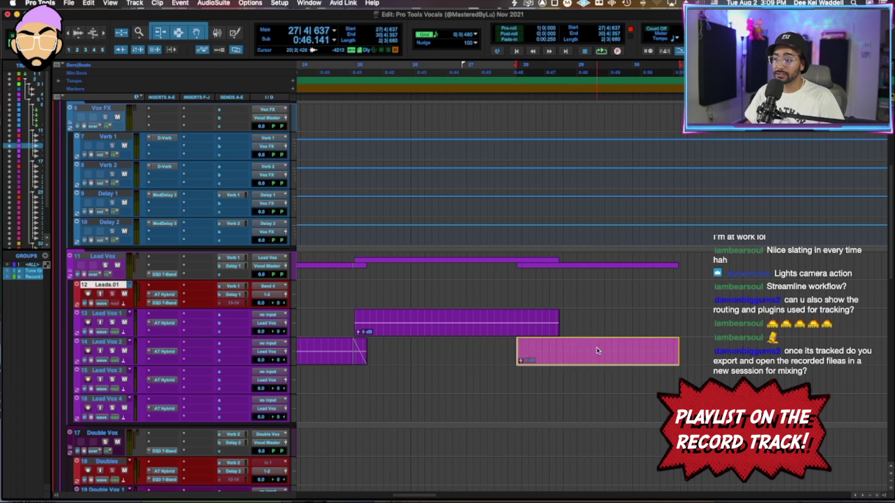
Switch the Leads track to playlists view to see its alternate takes.
left_click(101, 303)
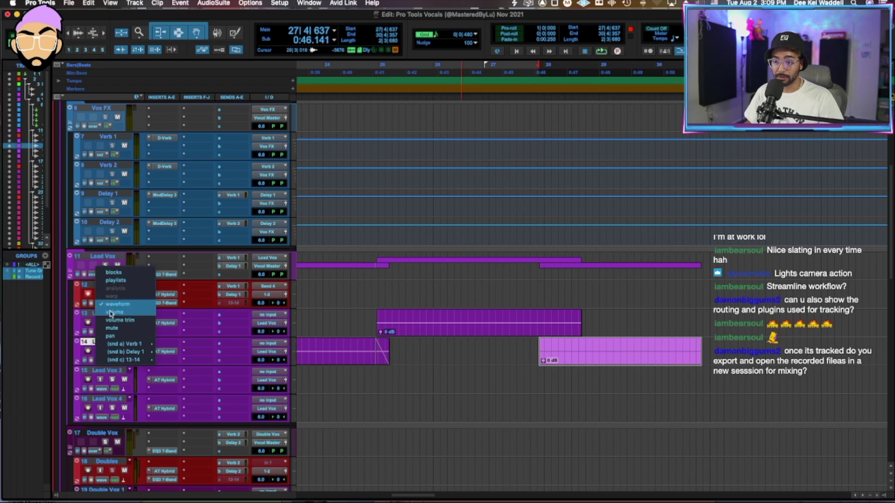
left_click(116, 281)
Record a short take on Leads.01 from 27|4|832 and create a new playlist named Leads.02.
left_click(547, 293)
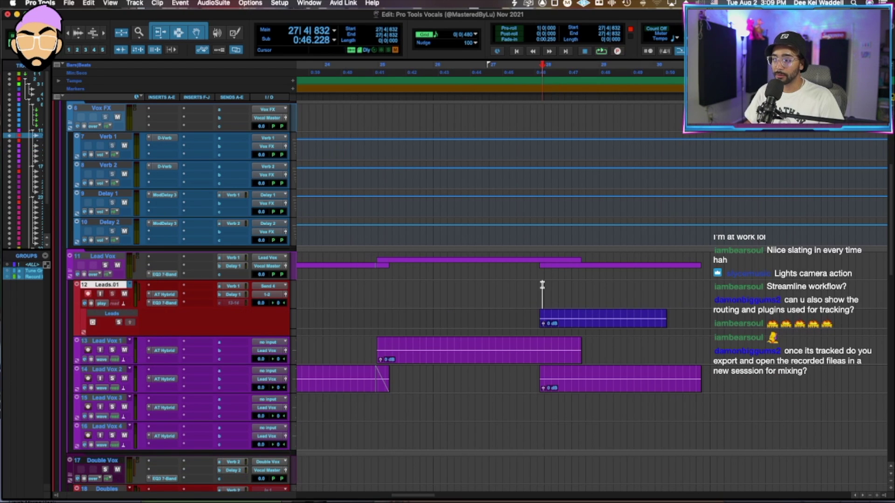
key("super+space")
key("super+period")
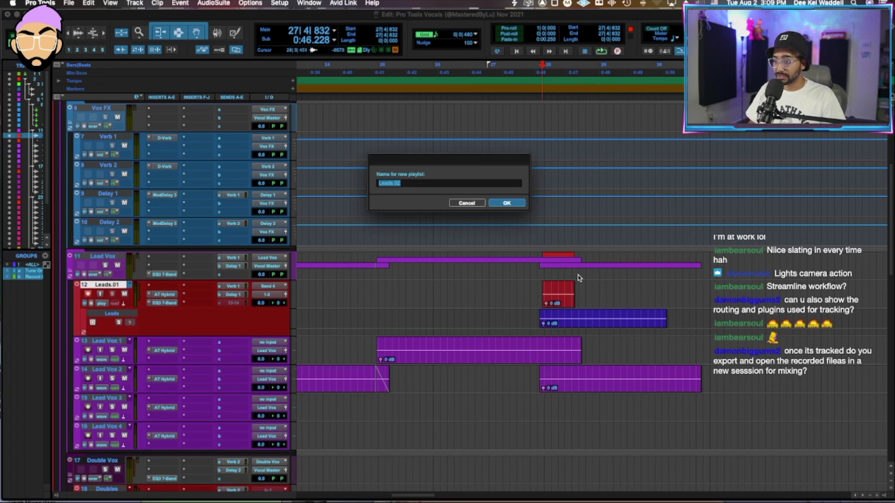
key("Return")
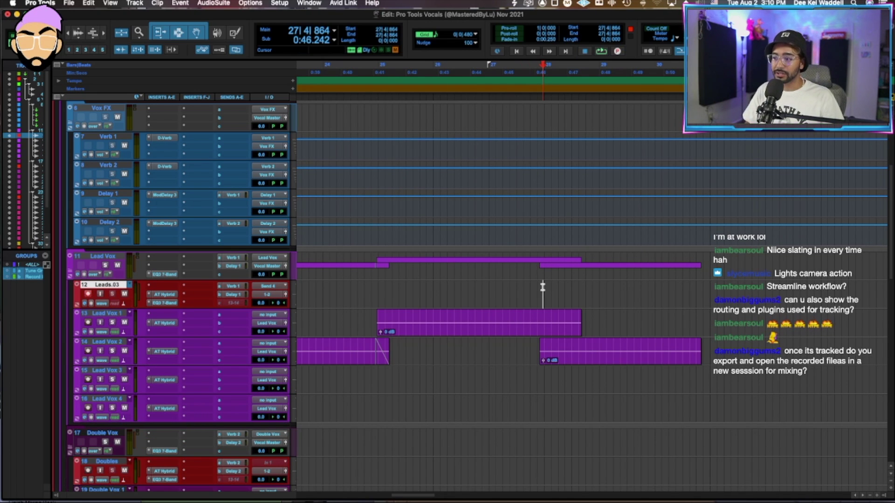
Undo the creation of playlist Leads.03 and move the take at 27|4|832 down to Lead Vox 1.
key("super+z")
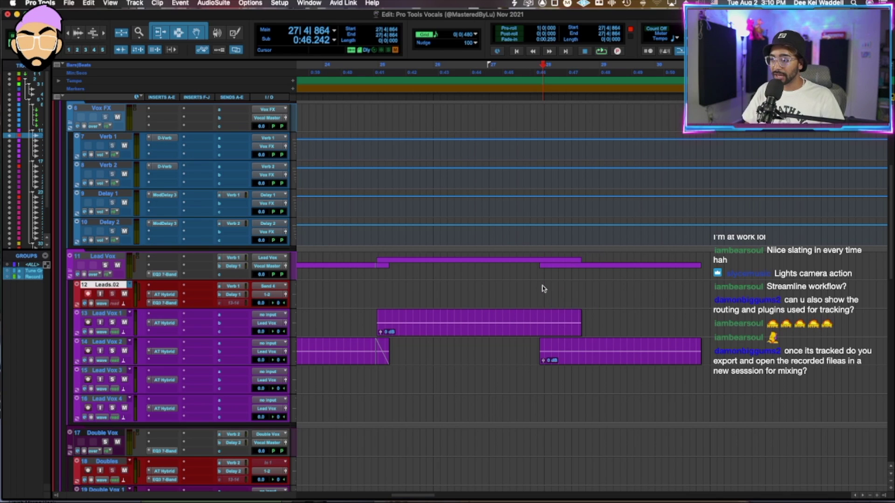
key("super+z")
left_click_drag(549, 293, 564, 314)
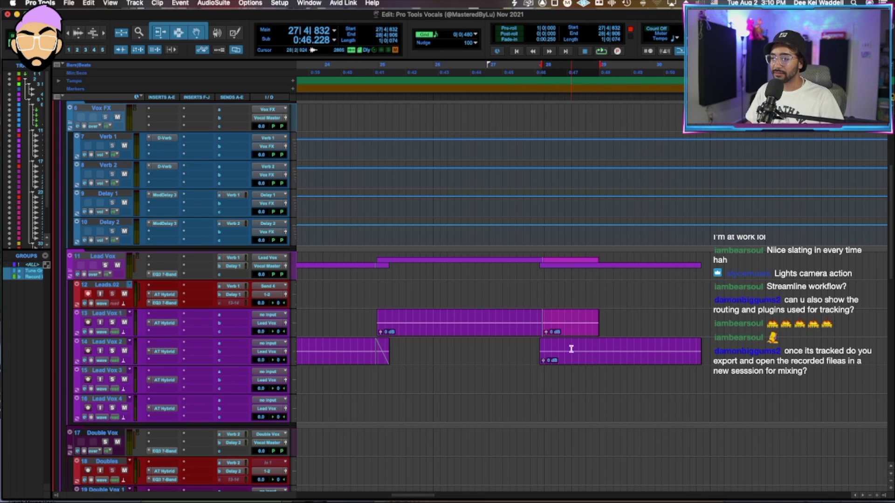
Move the Lead Vox 2 clip at 27|4|637 back up to the Leads track and create a new playlist named Leads.04.
left_click_drag(573, 348, 579, 296)
key("ctrl+backslash")
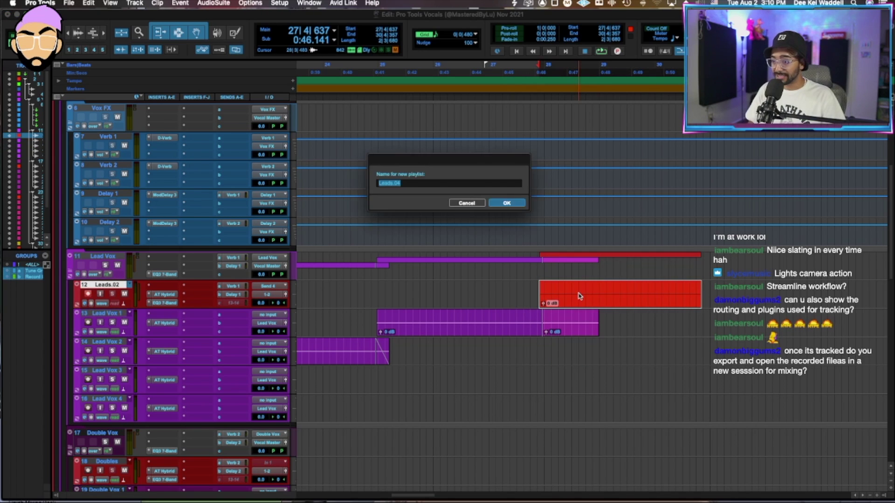
key("Return")
left_click(543, 290)
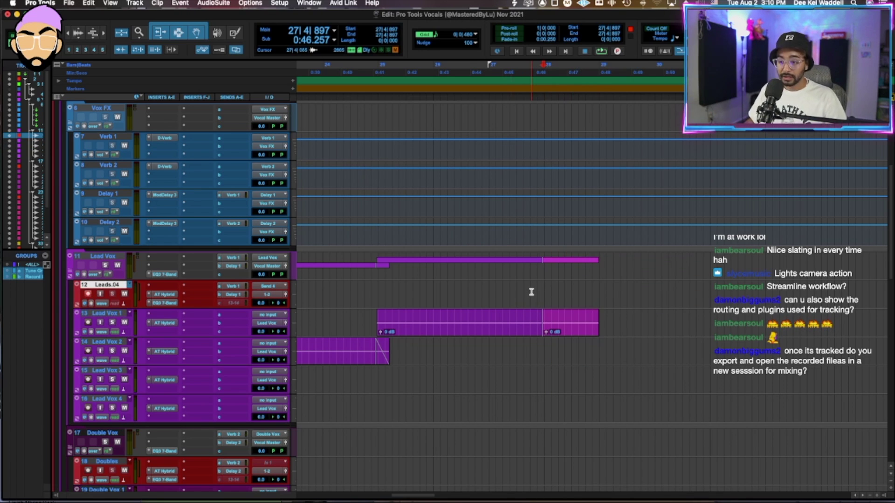
Show all playlists of the Leads track to examine the stored takes, and return the track to waveform view.
left_click(100, 304)
left_click(121, 285)
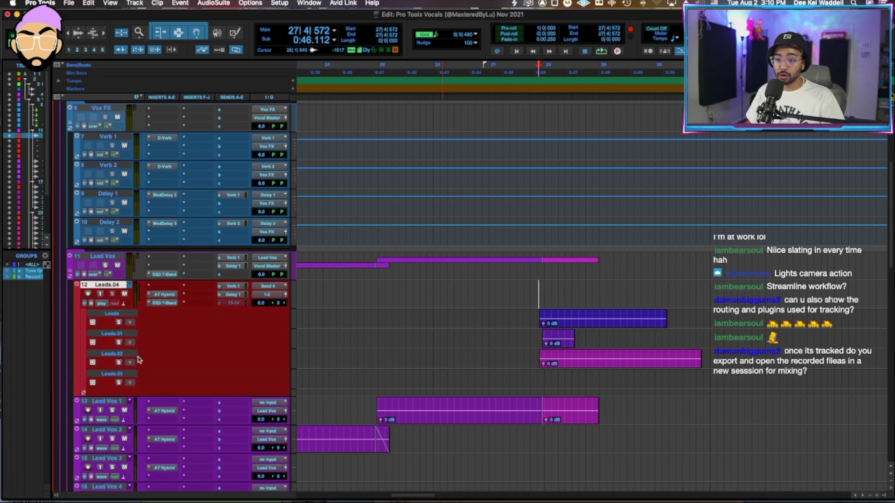
left_click(101, 303)
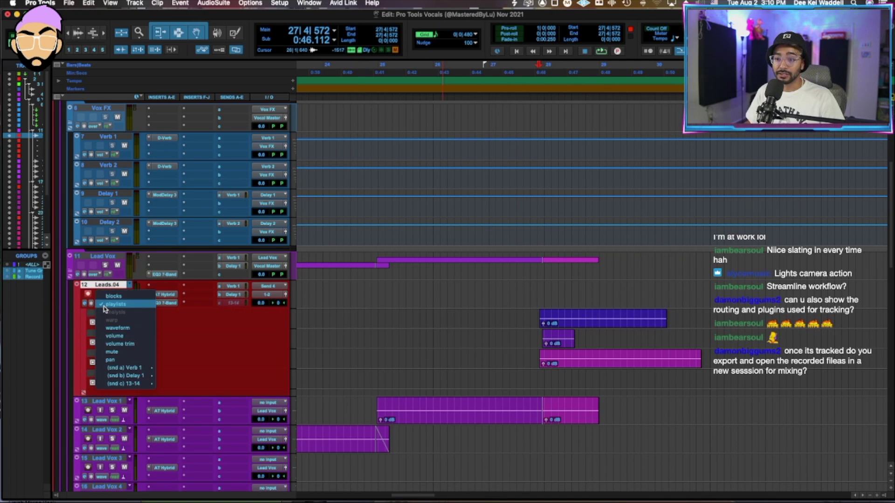
left_click(125, 329)
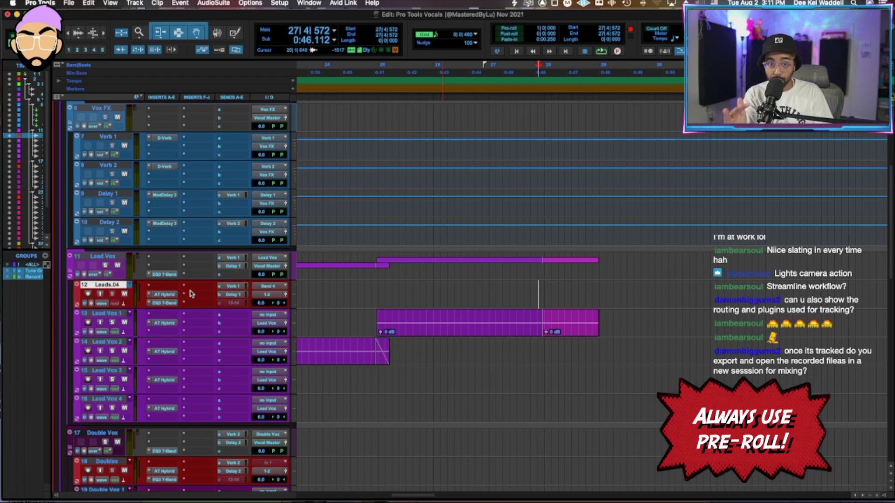
Record a take on the Leads.04 playlist from 27|4|313.
left_click(534, 289)
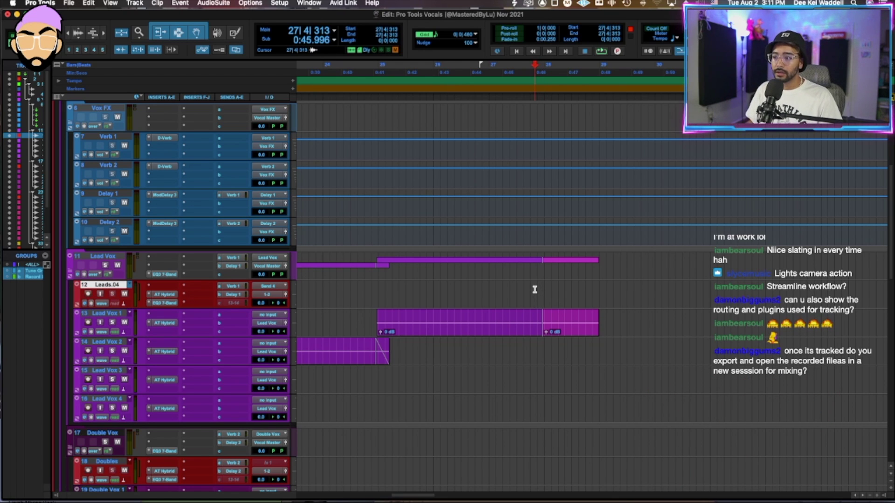
key("super+space")
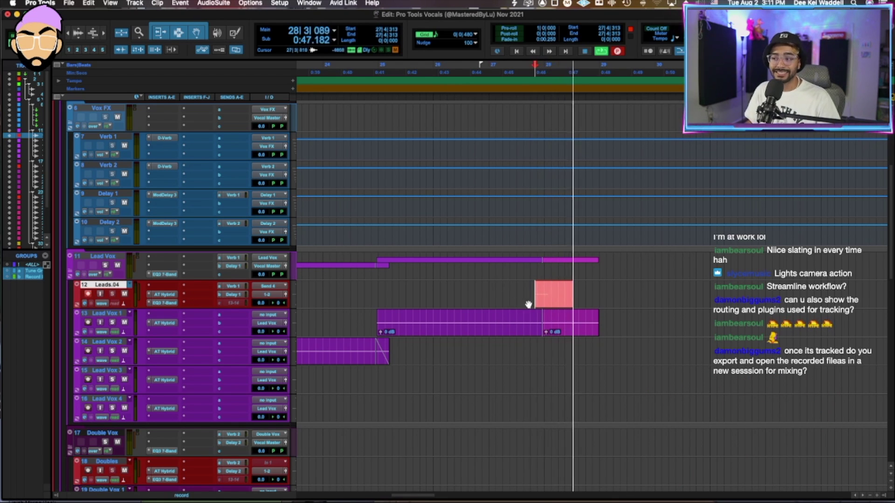
key("space")
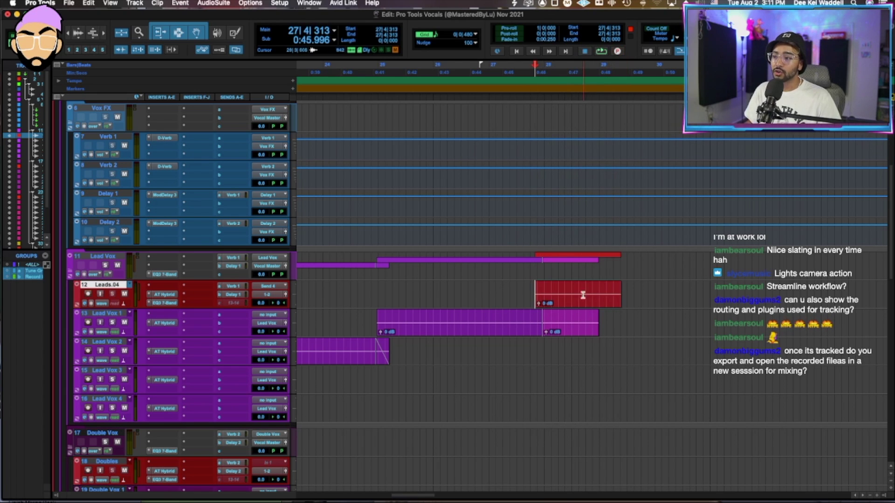
Record over the Leads take from 27|4|767 and move the portion starting at 28|4|691 down to Lead Vox 2.
left_click_drag(597, 291, 779, 288)
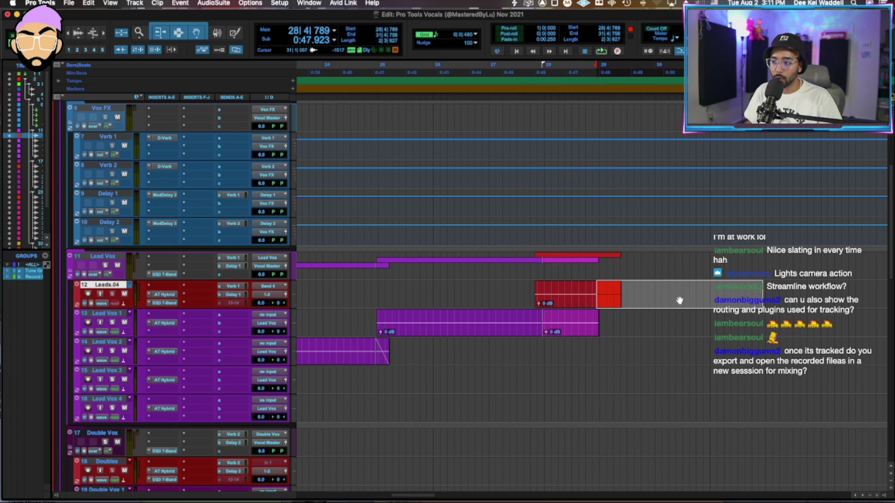
left_click(540, 269)
left_click(541, 289)
key("super+space")
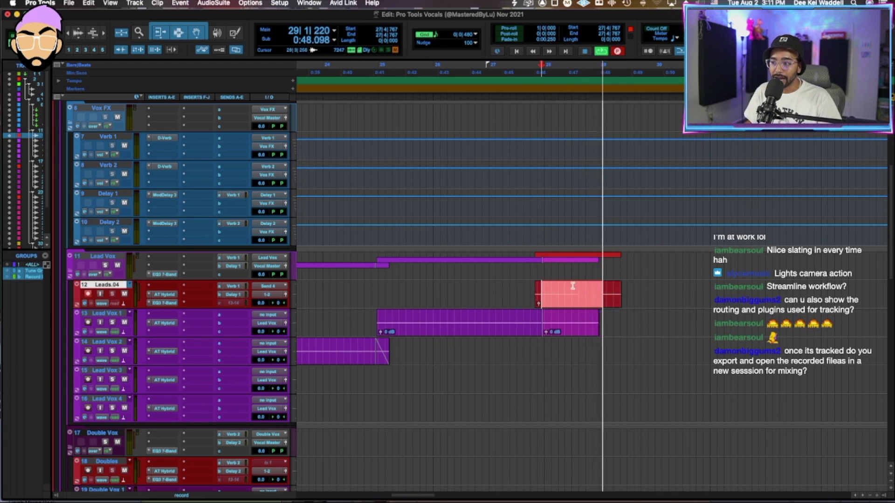
key("space")
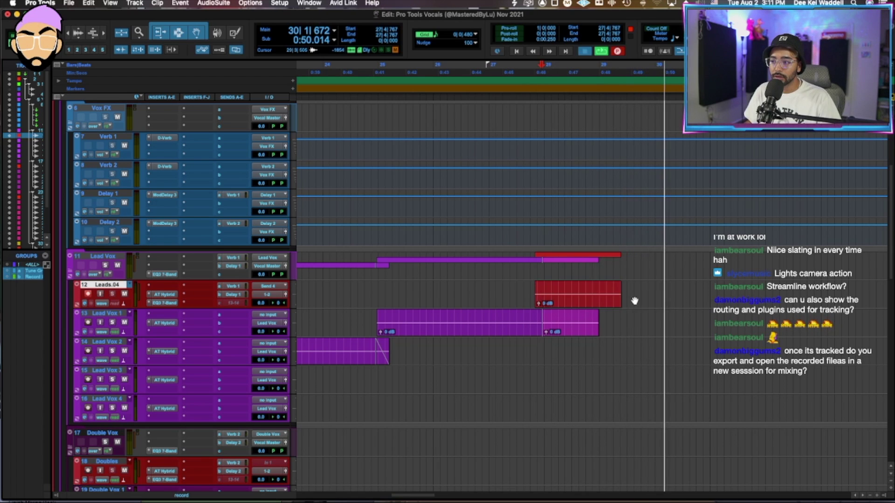
left_click_drag(627, 300, 619, 354)
left_click(596, 345)
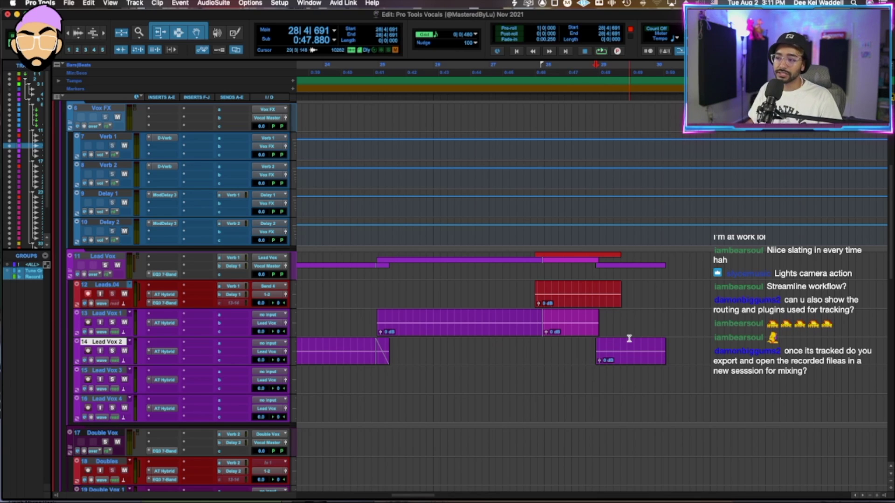
Undo the move to Lead Vox 2 and the takes just recorded on the Leads track.
key("super+z")
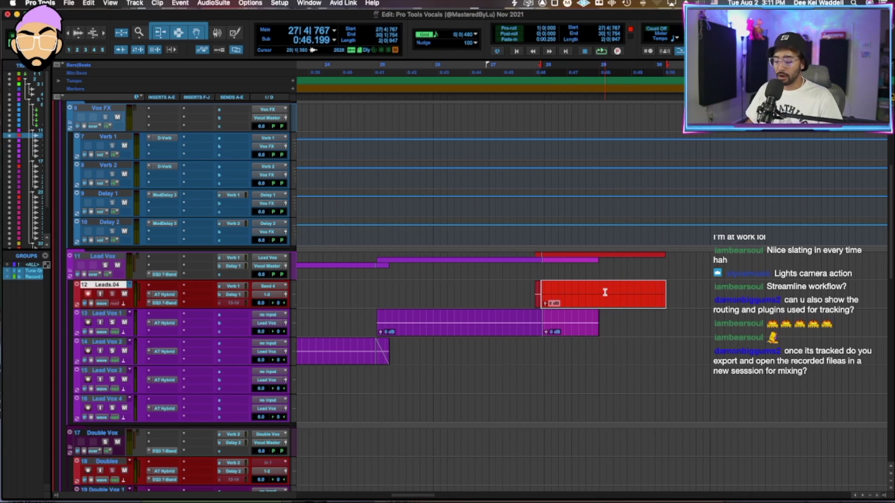
key("super+z")
key("super+z")
key("super+z")
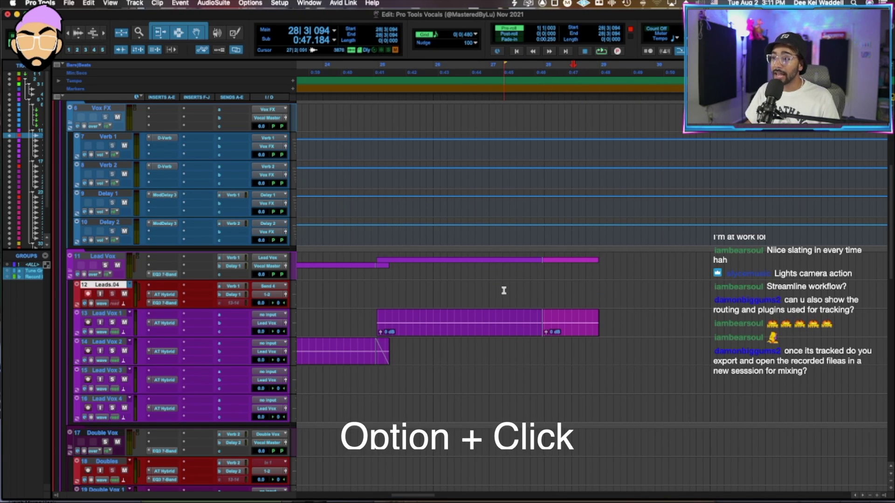
Enable a pre-roll of 1|1|003 for punching in on the Leads track near bar 28.
left_click(505, 84, "alt")
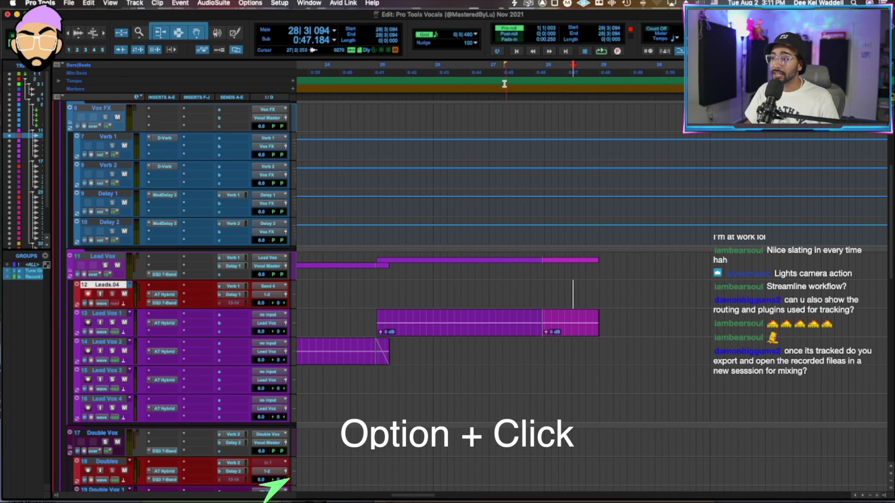
scroll(559, 288, "right", 2)
left_click(571, 292)
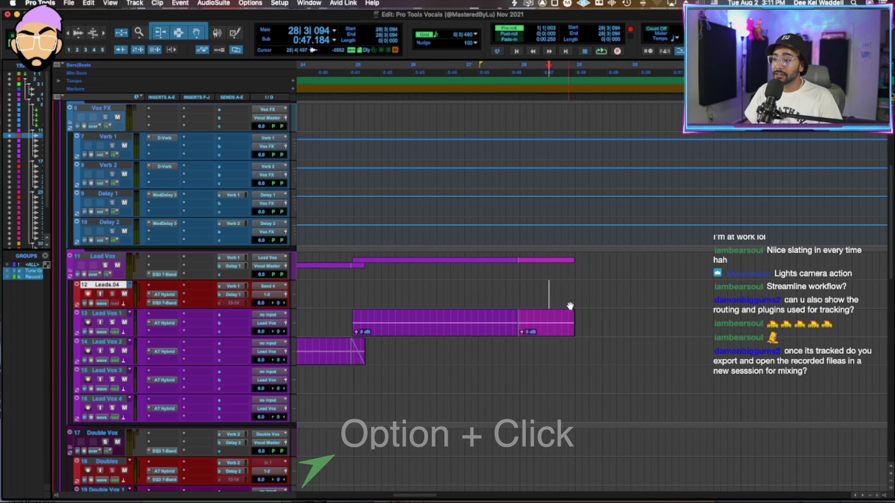
Record a take with pre-roll on the Leads track, move it to Lead Vox 2, and trim its end at 31|1|261.
key("super+space")
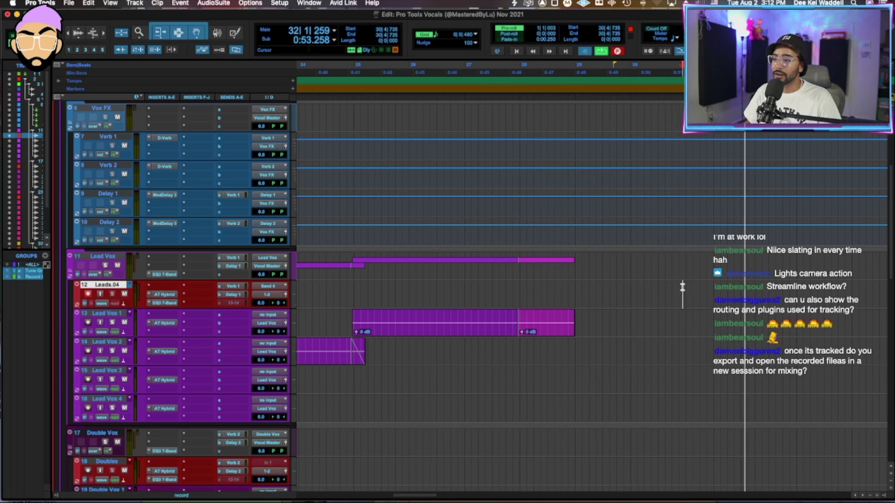
key("space")
left_click_drag(649, 298, 650, 354)
key("s")
Record the next take on the Leads track with pre-roll, starting just before bar 31, and move it to Lead Vox 1.
key("super+space")
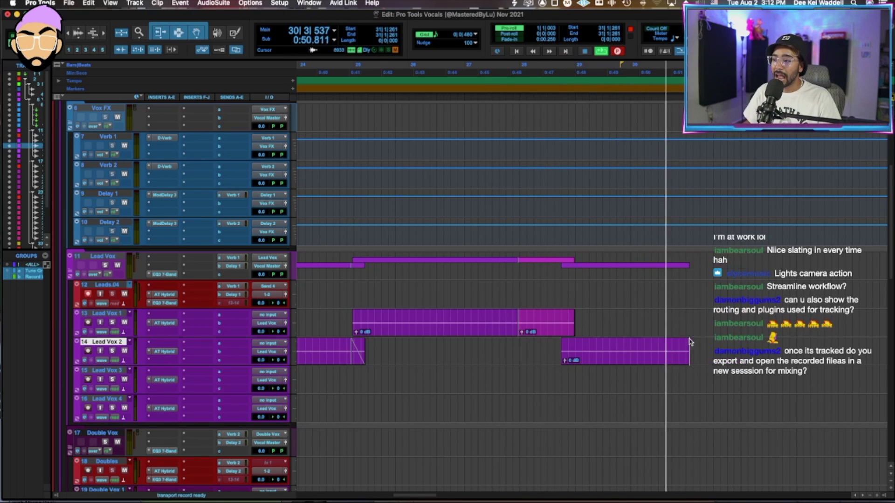
scroll(736, 331, "right", 5)
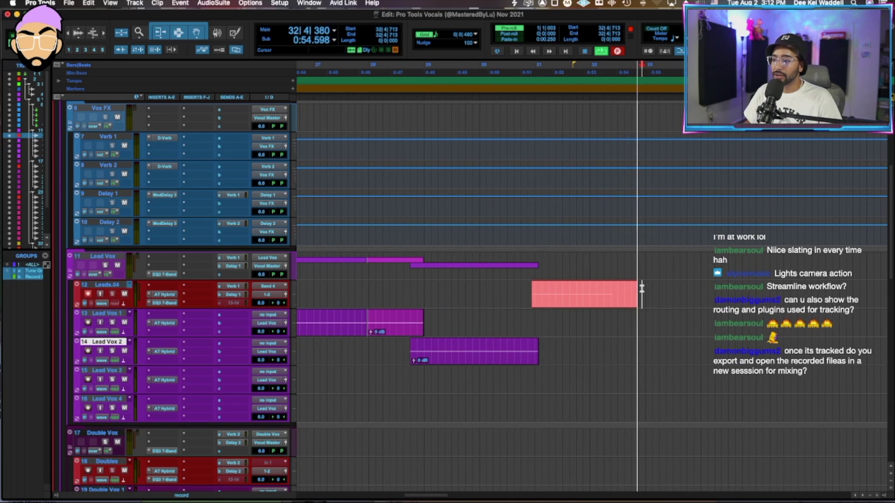
key("space")
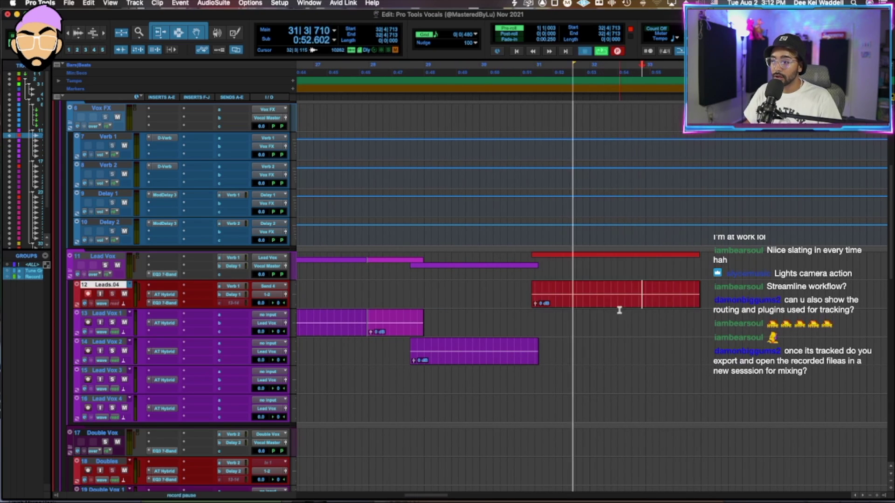
left_click_drag(644, 293, 646, 318)
Record a take on the Leads track around 32|4|940 with pre-roll and move it down to Lead Vox 2.
left_click(645, 294)
key("super+space")
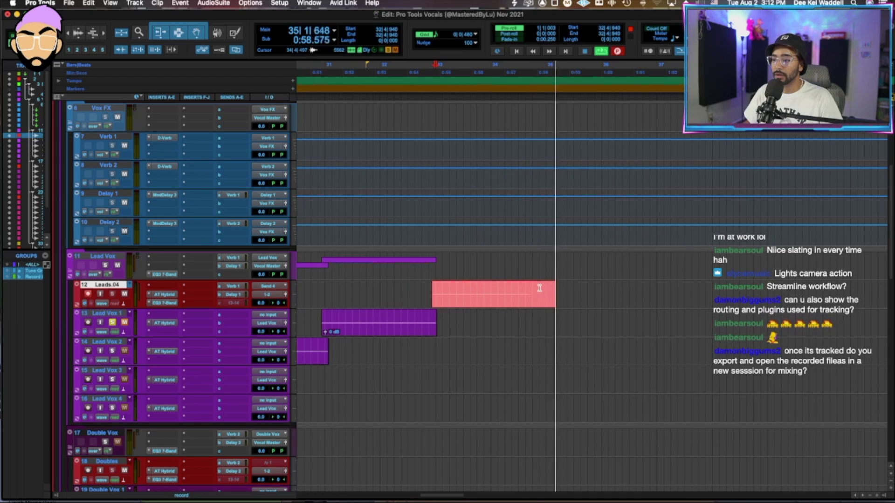
key("space")
left_click_drag(519, 306, 521, 352)
Record a take on the Leads track around 35|1|738 with pre-roll and move it down to Lead Vox 1.
key("super+space")
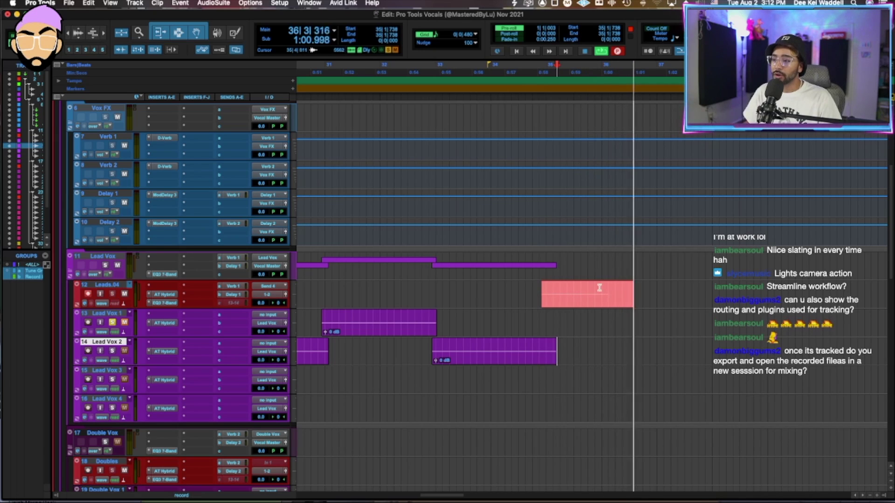
key("space")
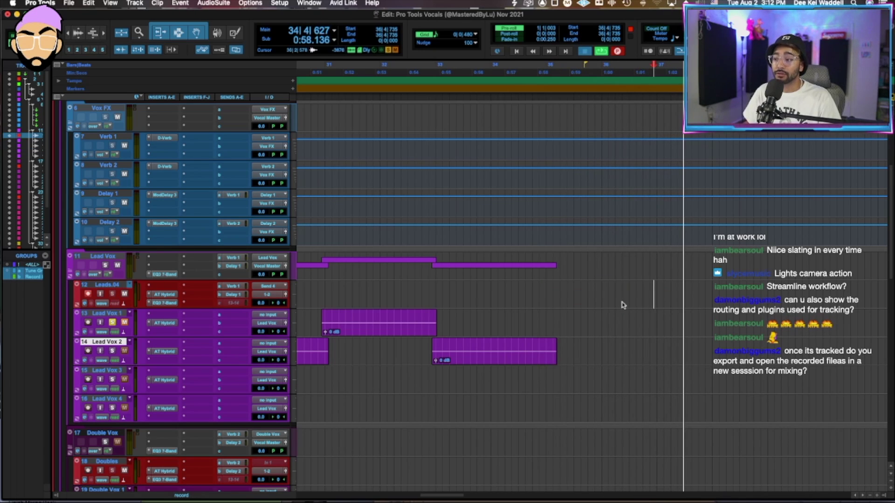
key("super+space")
left_click_drag(636, 304, 653, 313)
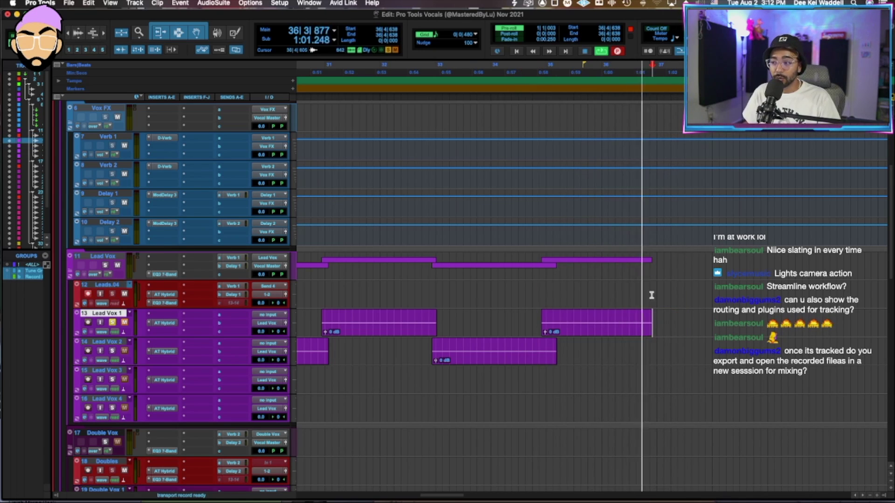
Record a take on the Leads track just before bar 37 with pre-roll and create the Leads.05 playlist for a retake.
left_click(647, 292)
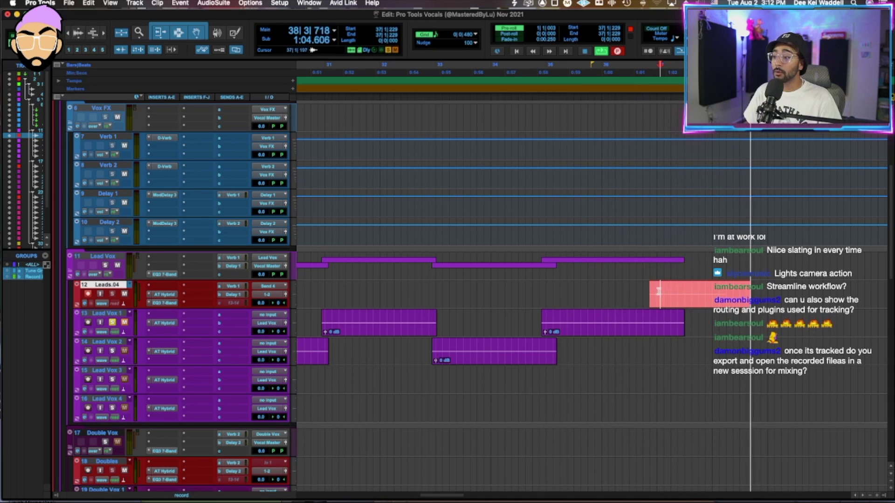
key("space")
key("super+space")
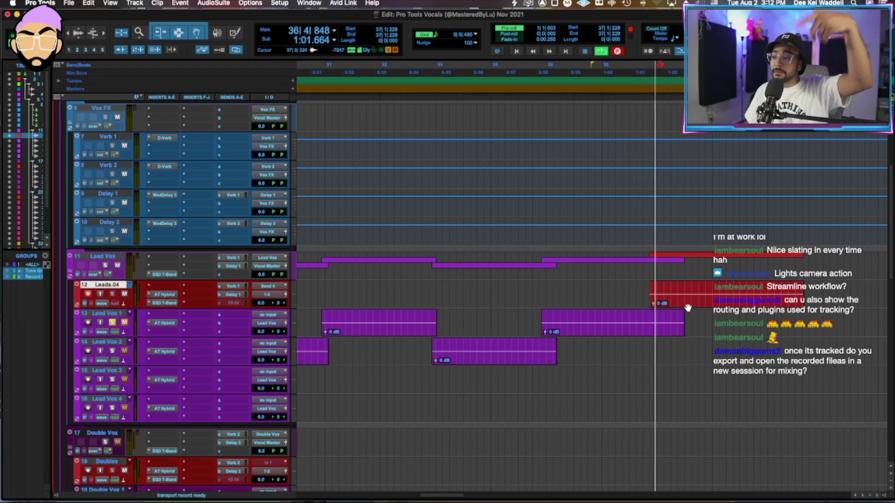
left_click_drag(680, 308, 731, 302)
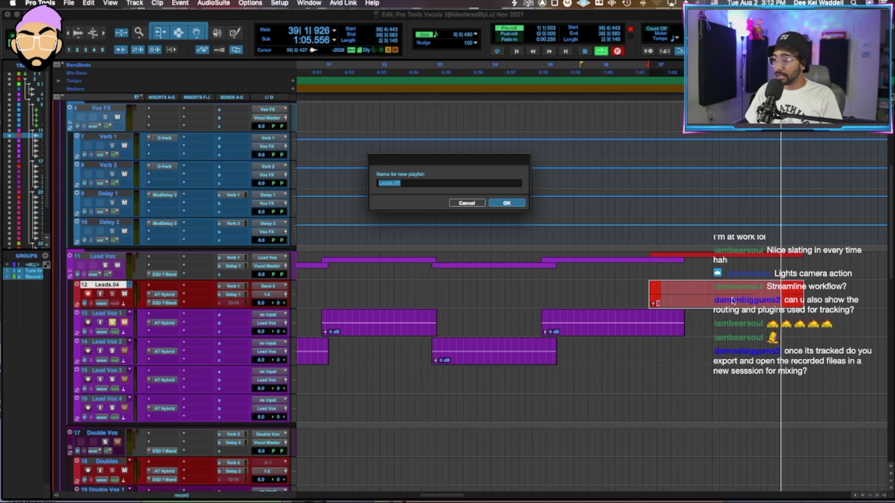
key("Return")
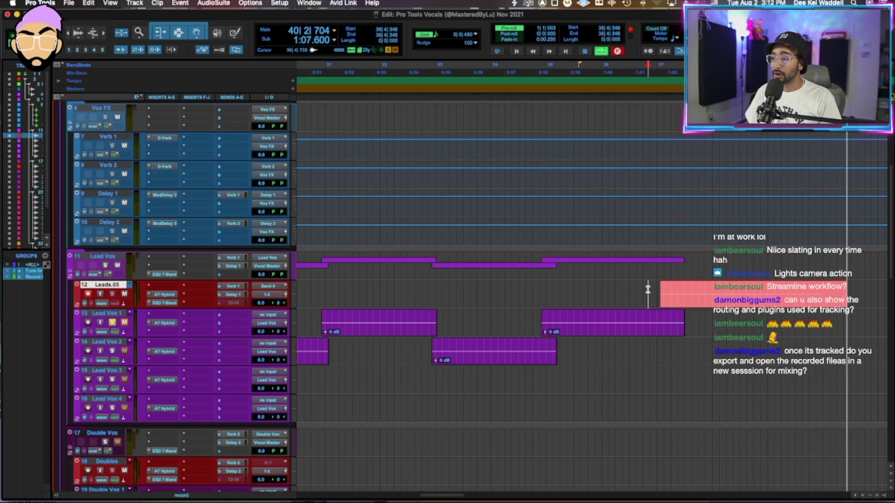
Record a retake around bar 37 on the Leads.05 playlist and create the Leads.06 playlist for another attempt.
key("space")
mouse_move(701, 298)
left_mouse_down()
mouse_move(703, 355)
mouse_move(697, 285)
left_mouse_up()
key("space")
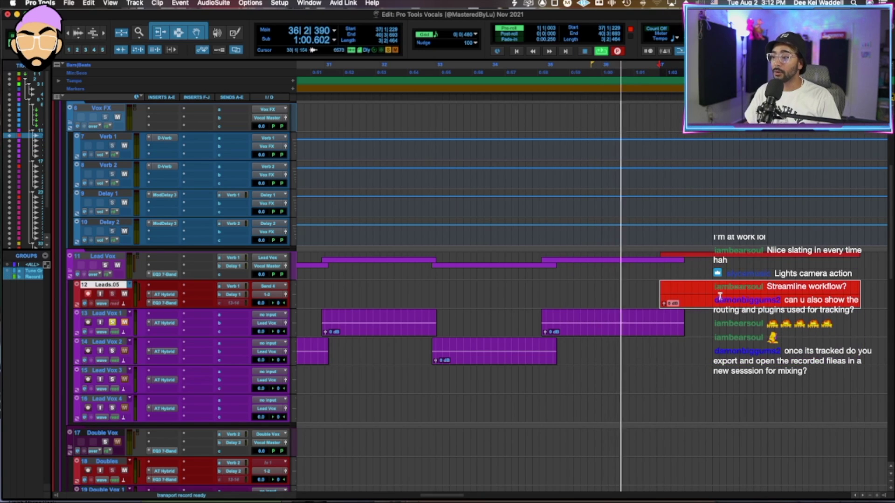
key("super+period")
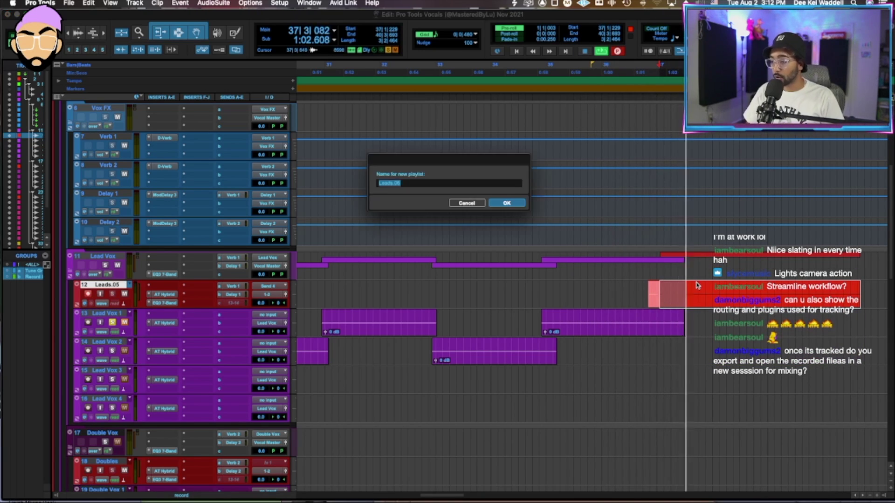
key("Return")
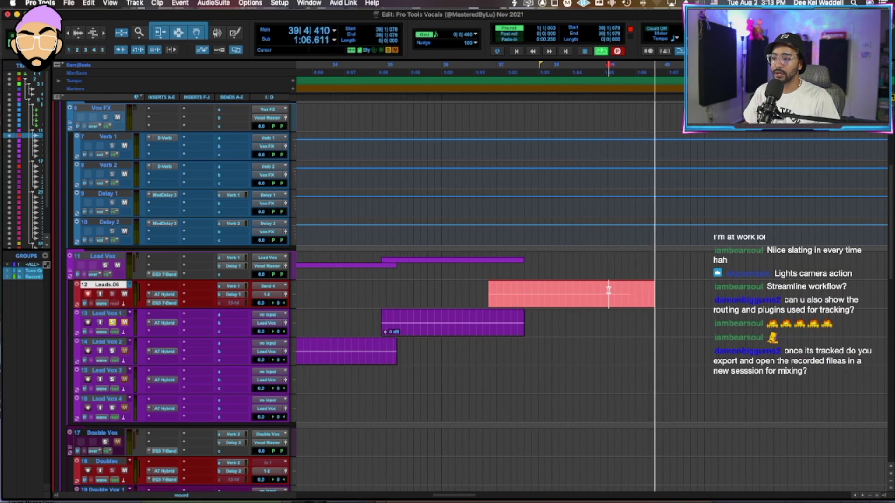
Move the take recorded on Leads.06 down to Lead Vox 2 and trim its end just after bar 39.
key("space")
left_click_drag(606, 296, 617, 344)
left_click(617, 344)
key("a")
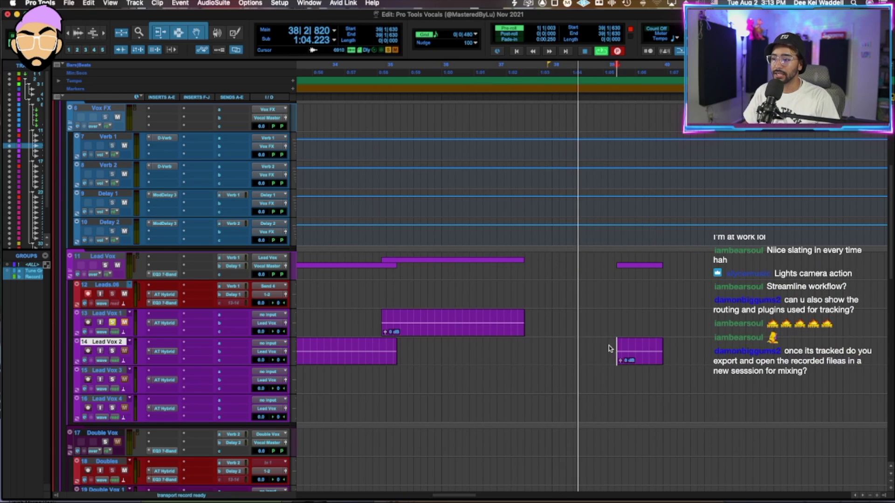
key("super+z")
key("s")
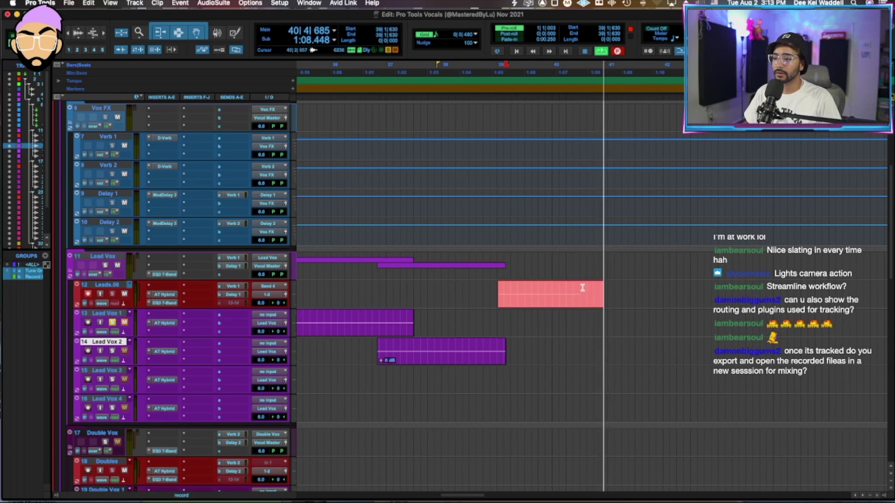
Finish the take starting at about bar 39 on the Leads track, move it to Lead Vox 1, and trim its end near bar 41.
key("space")
left_click_drag(584, 306, 605, 322)
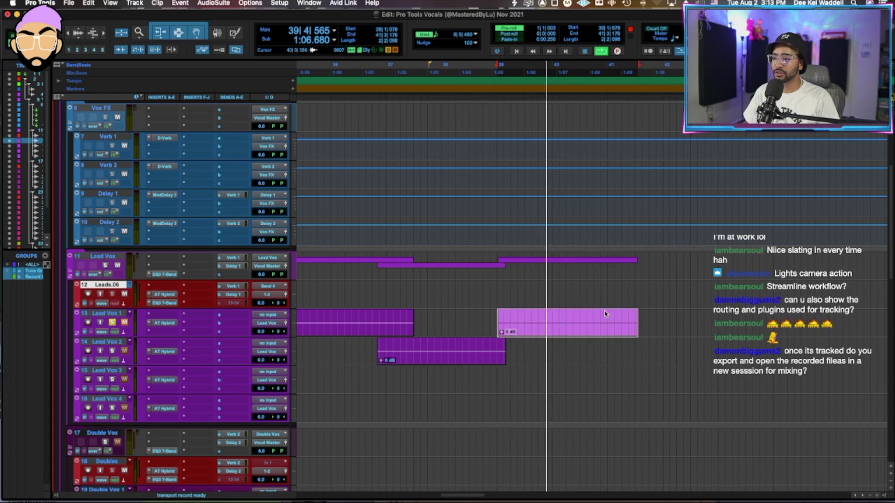
key("s")
Record the next take on the Leads track from about bar 41 and move it down to Lead Vox 2.
left_click(622, 283)
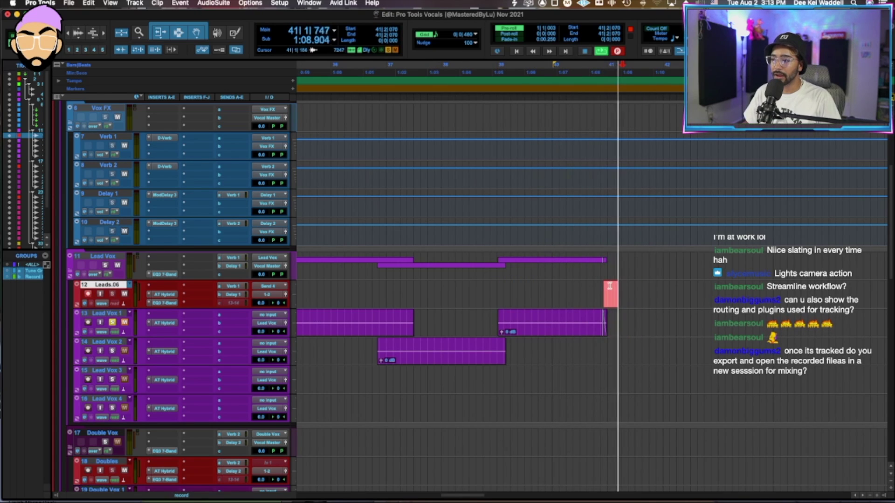
key("space")
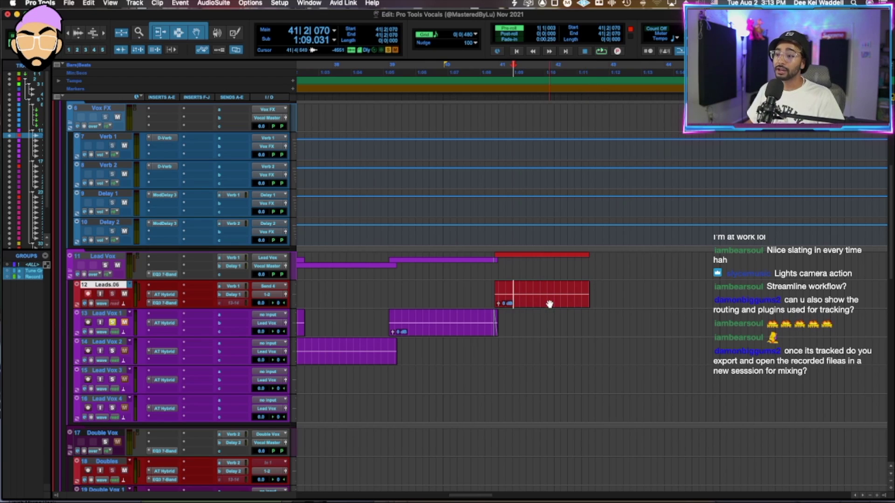
left_click_drag(549, 304, 546, 353)
left_click(574, 282)
key("r")
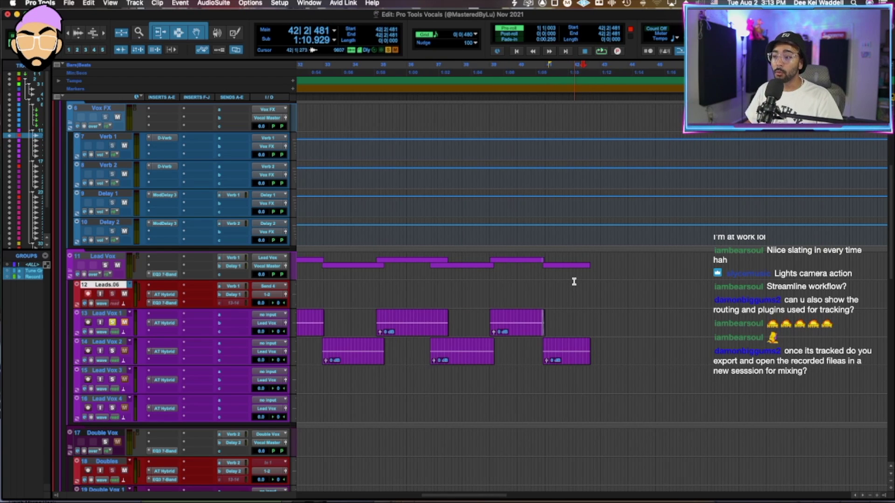
key("t")
key("t")
key("r")
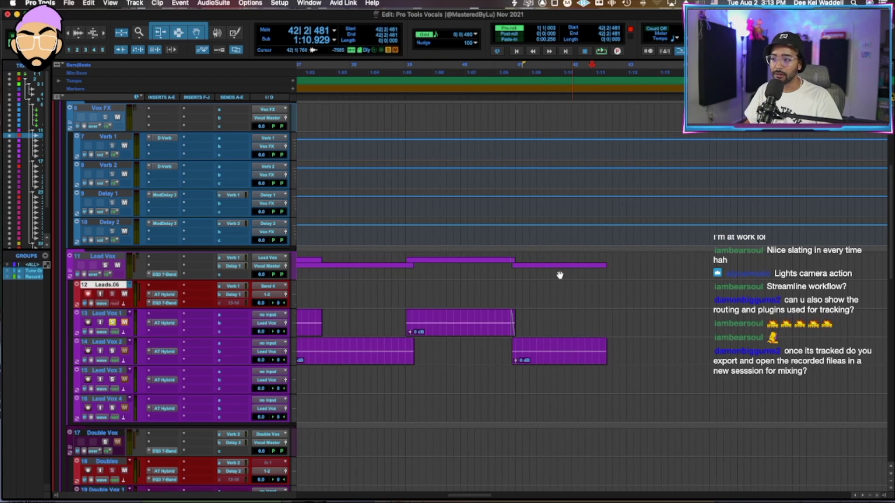
scroll(588, 289, "right", 3)
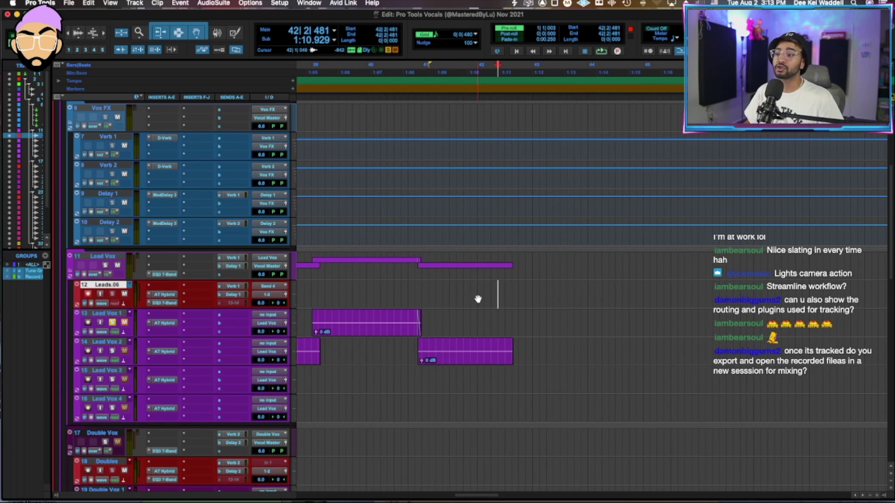
scroll(478, 299, "right", 2)
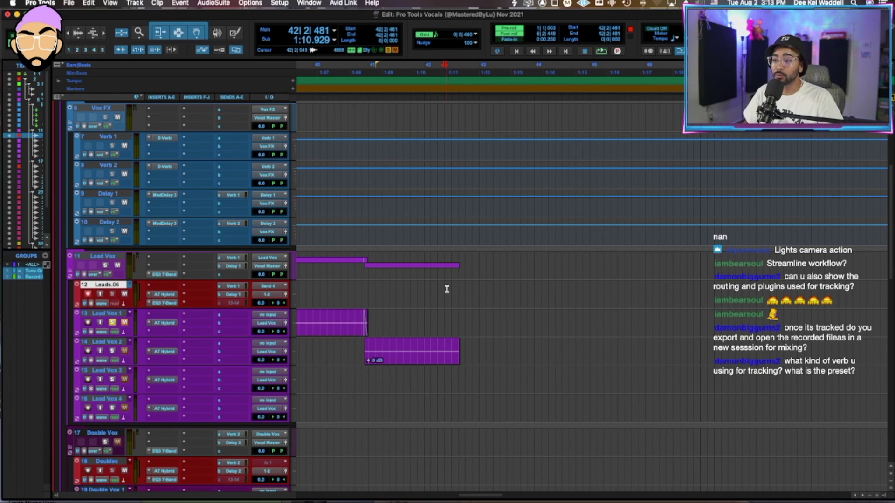
scroll(655, 318, "left", 5)
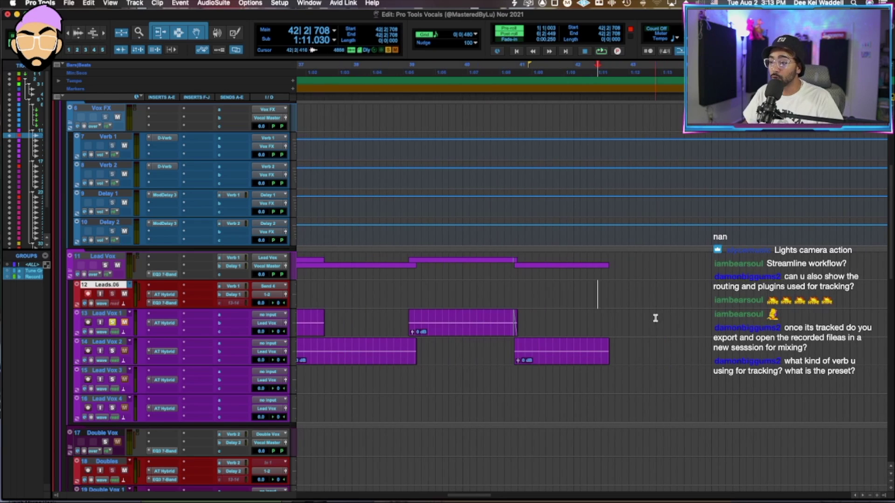
left_click(576, 365)
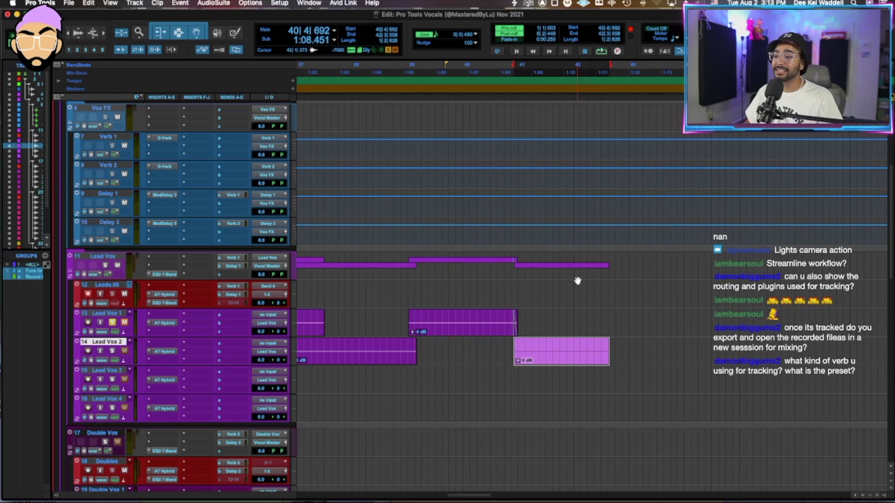
Record a take on the Leads track from 42|3|235 with pre-roll and move it down to Lead Vox 1.
left_click(604, 285)
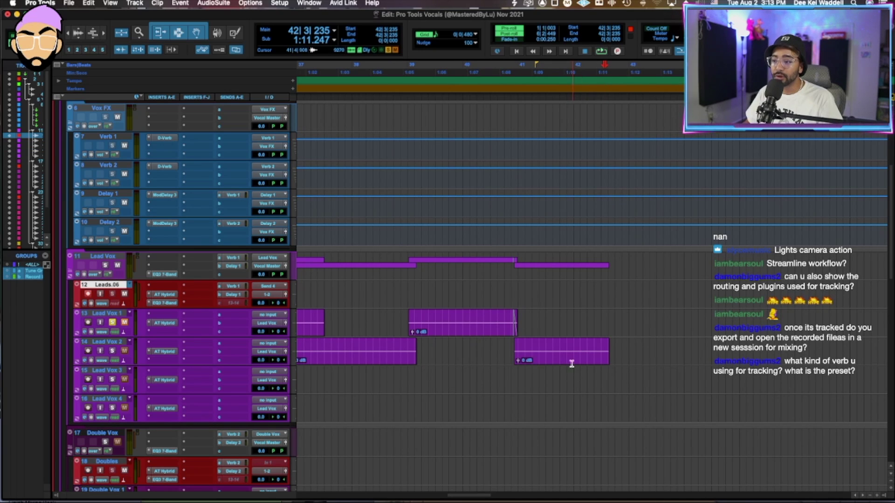
key("space")
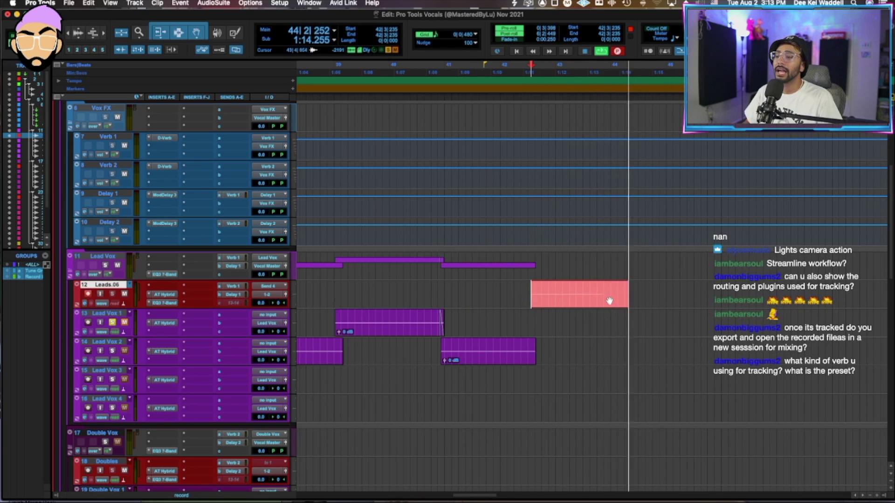
key("space")
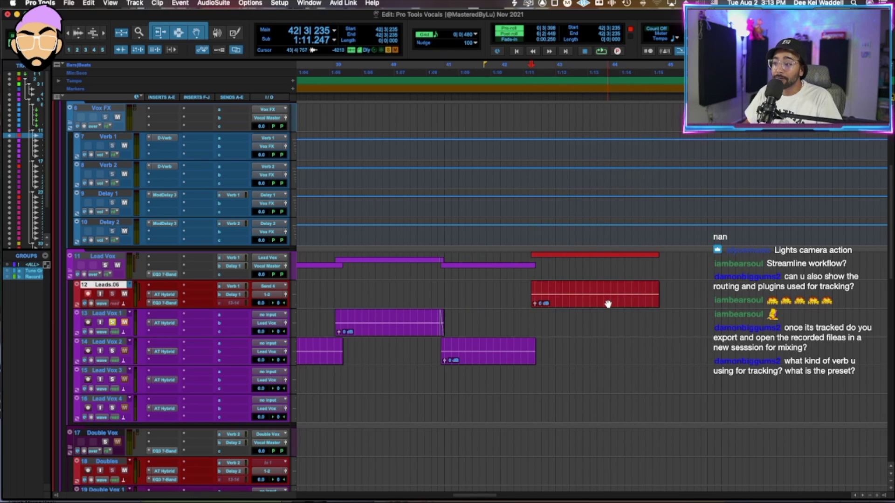
left_click_drag(608, 304, 607, 322)
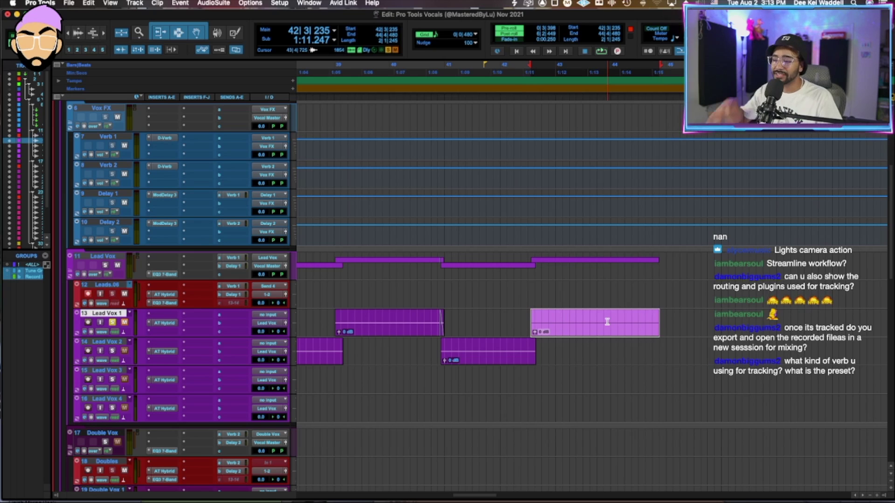
Record another take on the Leads track over the range of the newest Lead Vox 1 clip and move it to Lead Vox 2.
key("super+space")
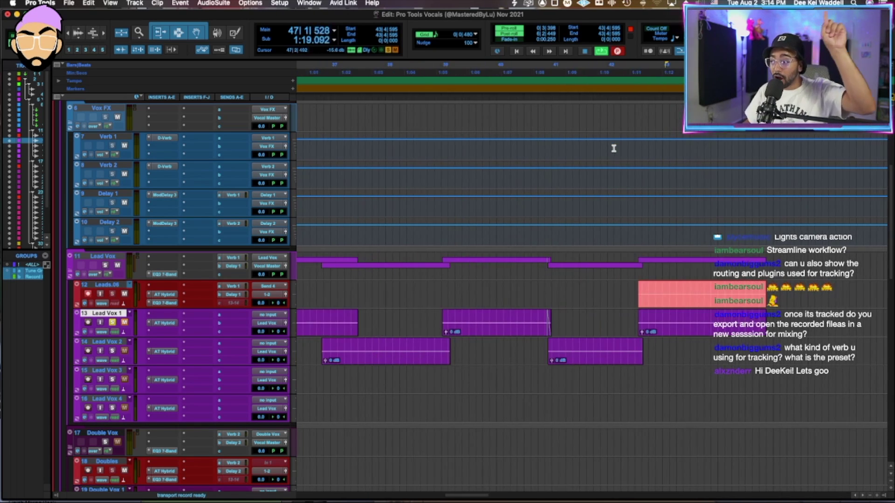
scroll(448, 282, "left", 3)
scroll(480, 289, "down", 1)
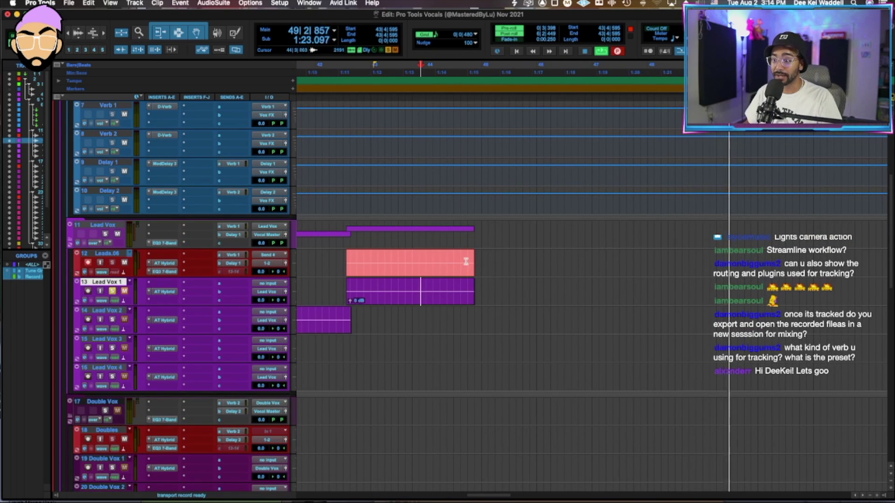
key("space")
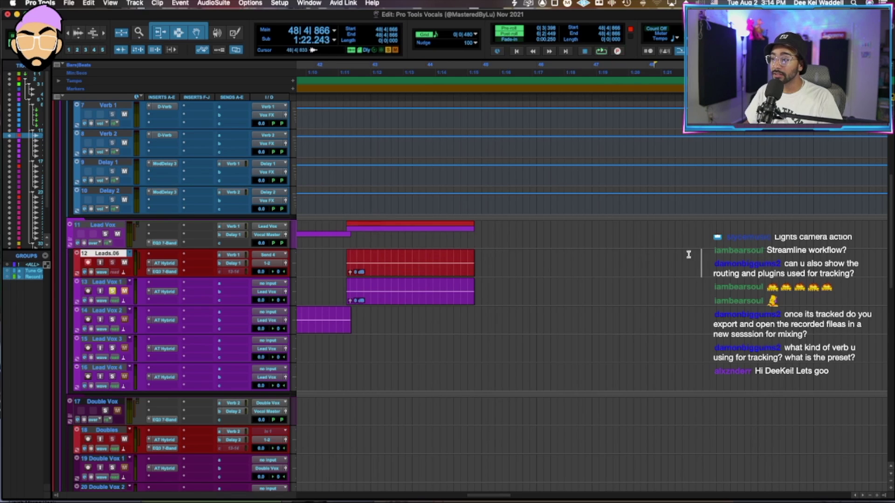
left_click_drag(417, 273, 415, 320)
Record a take on the Leads track from 48|4|866 with pre-roll and set the insertion point on Lead Vox 1 just after bar 49.
key("super+space")
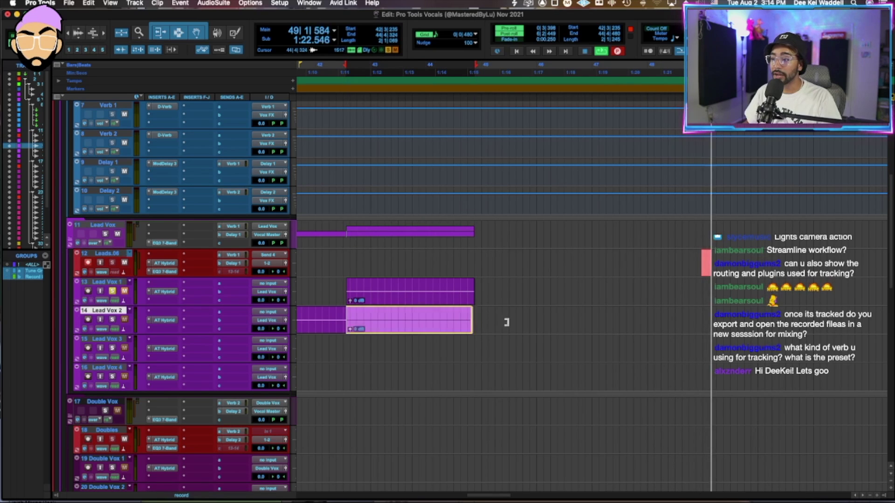
left_click(591, 285)
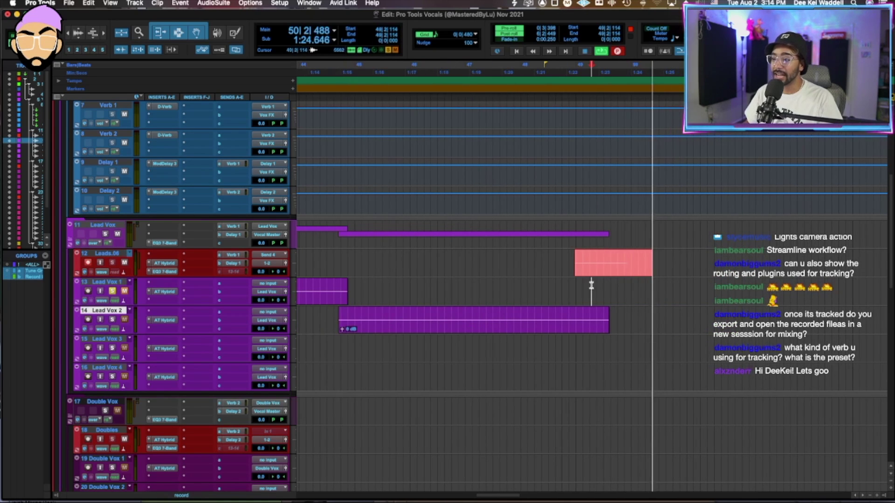
key("ctrl+Up")
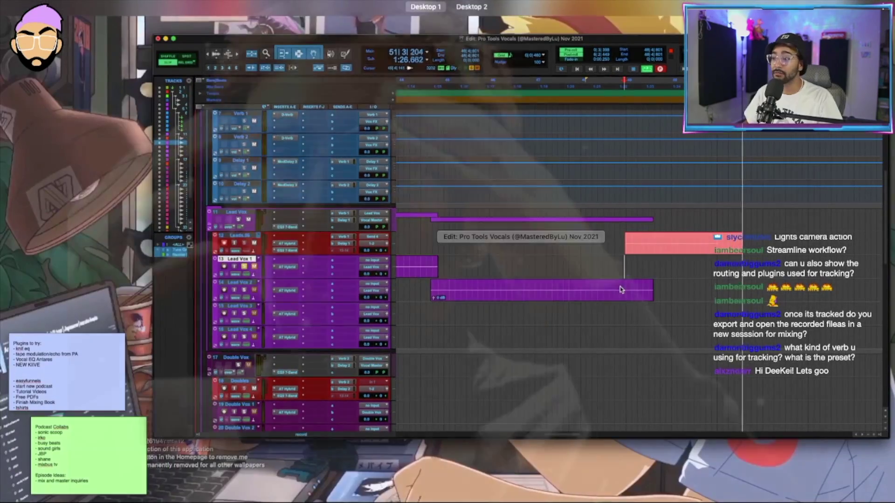
left_click(619, 289)
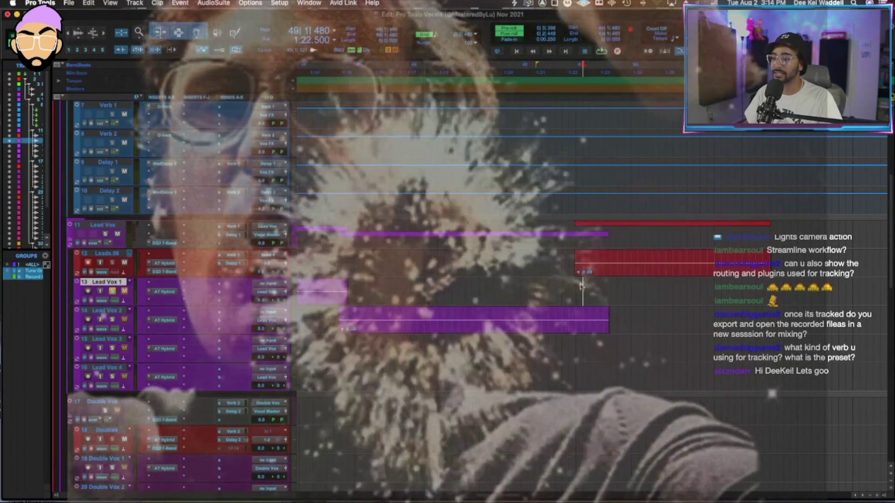
Record a retake from about bar 49 on a new Leads playlist, Leads.07, and move it down to Lead Vox 1.
key("super+space")
left_click_drag(659, 275, 620, 274)
left_click(565, 252)
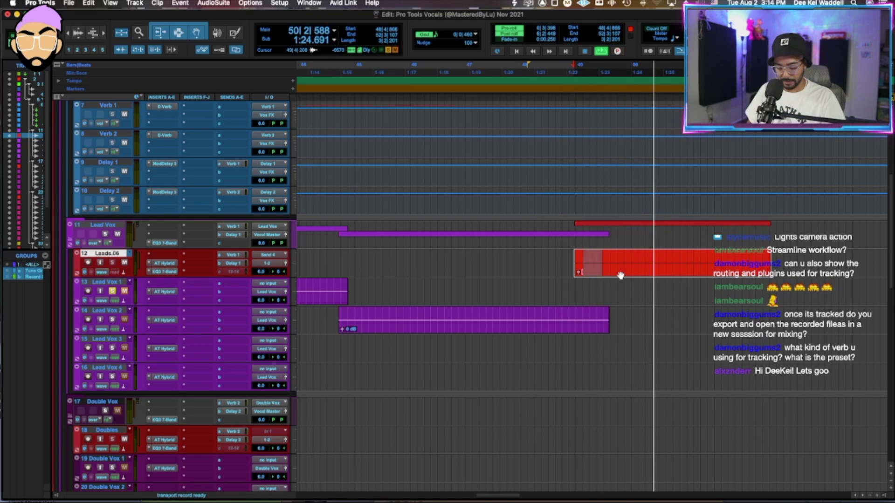
key("super+period")
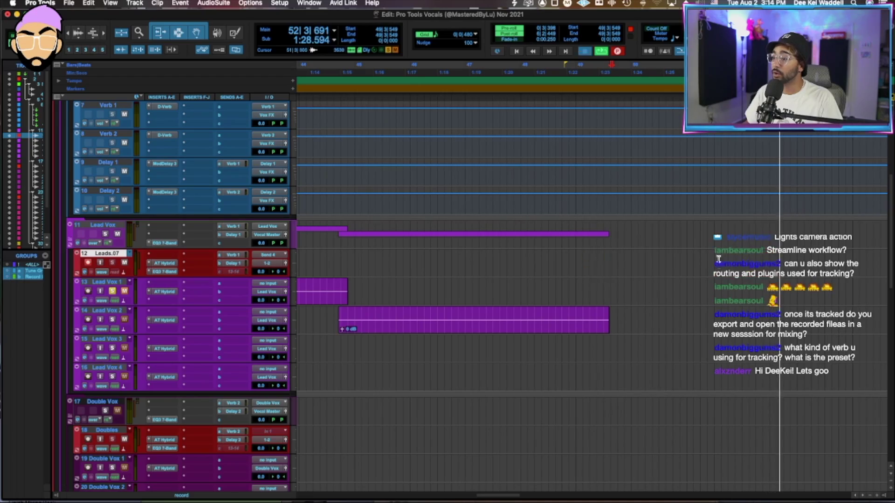
key("space")
left_click_drag(576, 260, 584, 289)
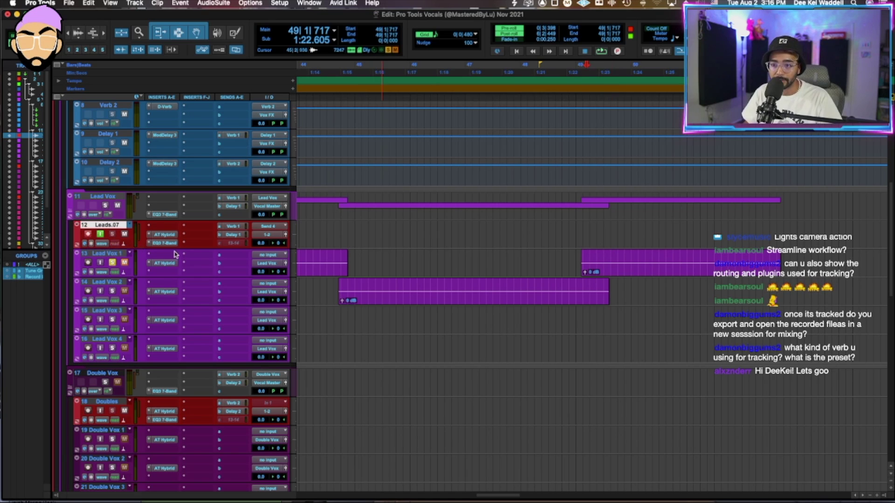
Start a take on the Leads track near bar 52 and cut the HMF band of Lead Vox's EQ3 7-Band 6.7 dB at 2.04 kHz.
left_click(583, 232)
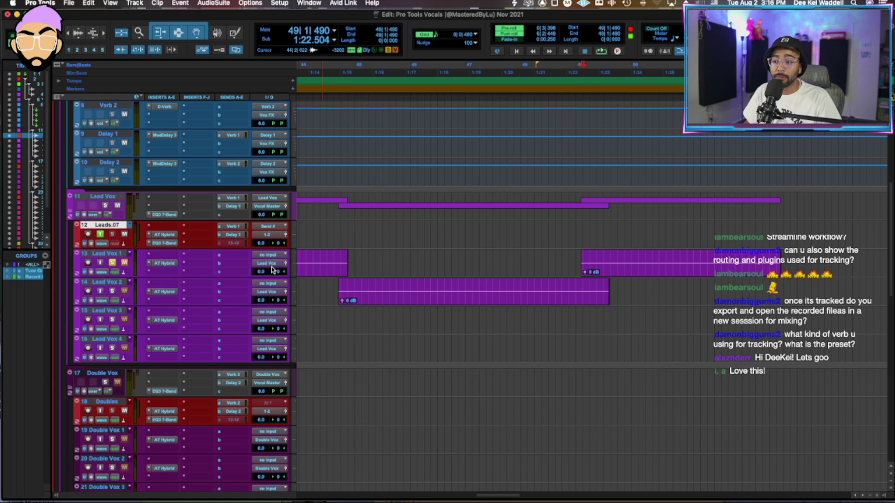
left_click(160, 216)
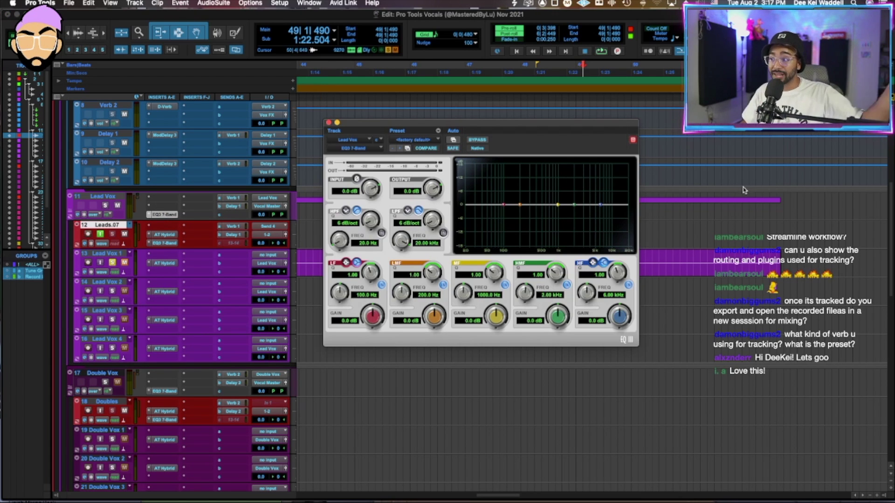
key("super+space")
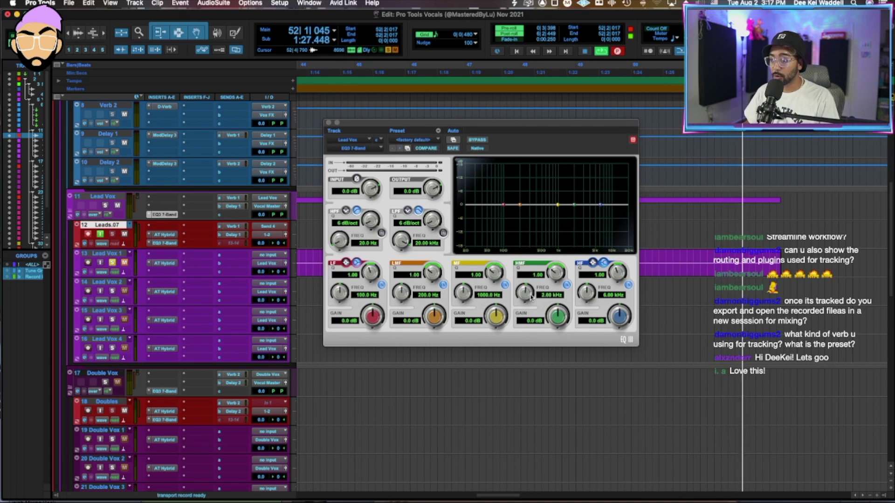
left_click_drag(574, 205, 574, 219)
Start a retake from 52|1|587 on a new Leads playlist, Leads.08, and cut the EQ's LMF band 5.0 dB at 196.1 Hz.
key("space")
left_click(749, 231)
key("super+space")
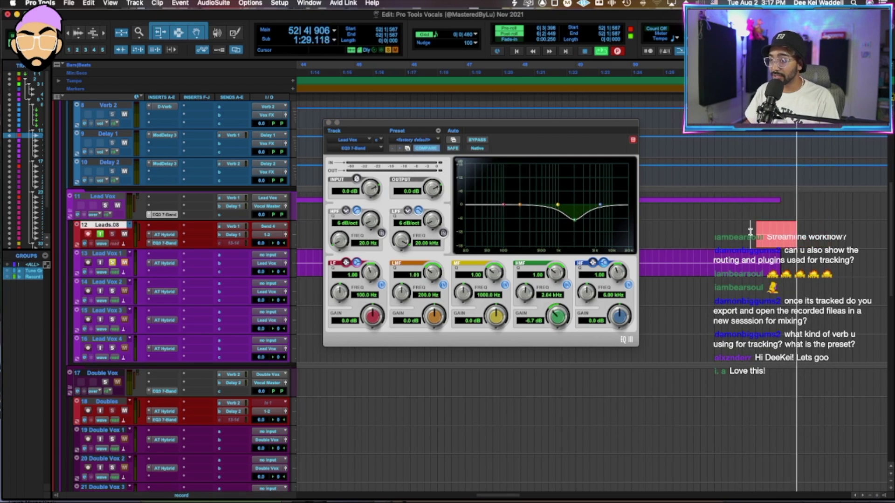
left_click_drag(520, 205, 519, 216)
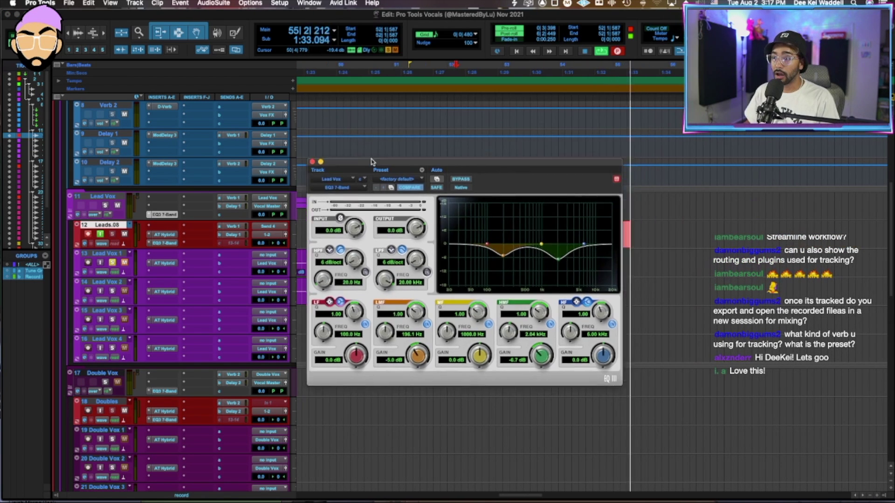
Close the EQ, move the finished take down to Lead Vox 2, and record a short take on Leads from about 55|2.
key("super+w")
key("space")
left_click(640, 232)
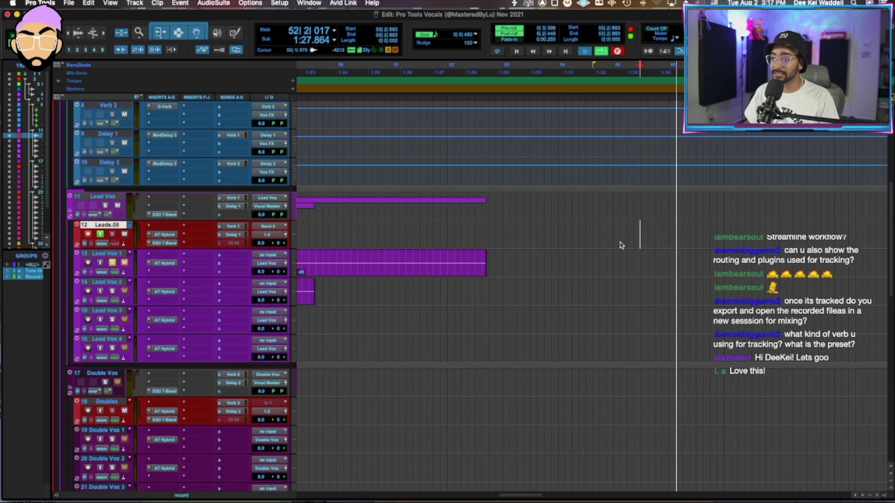
key("super+z")
left_click(640, 235)
key("super+space")
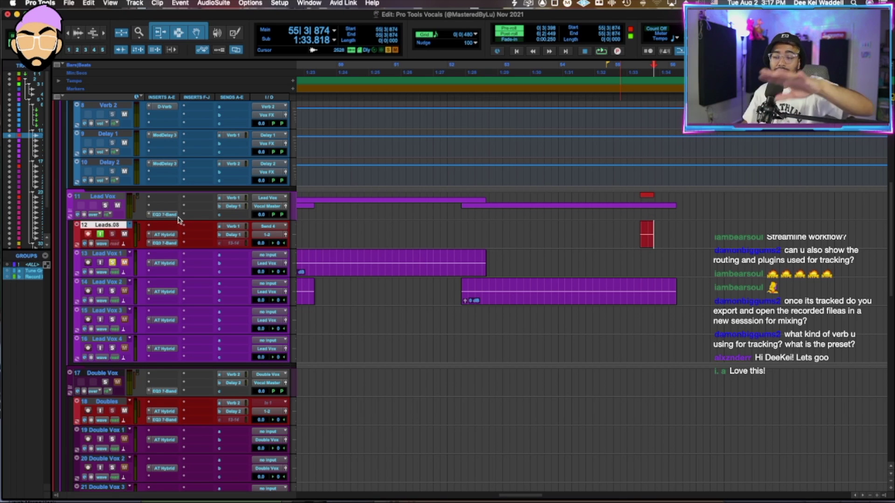
left_click(267, 234)
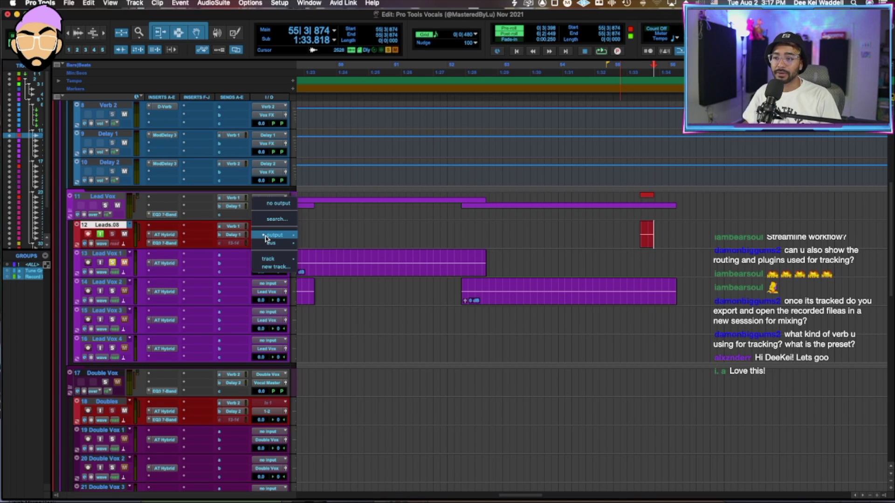
left_click(638, 235)
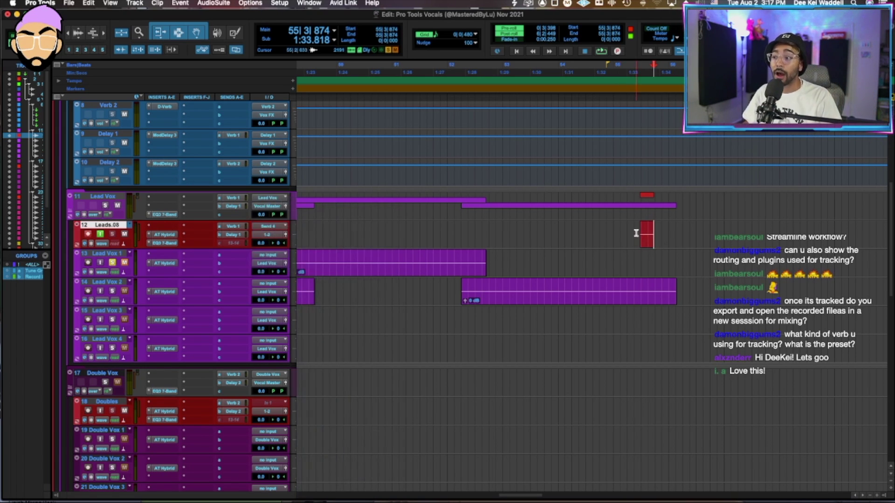
left_click(636, 233)
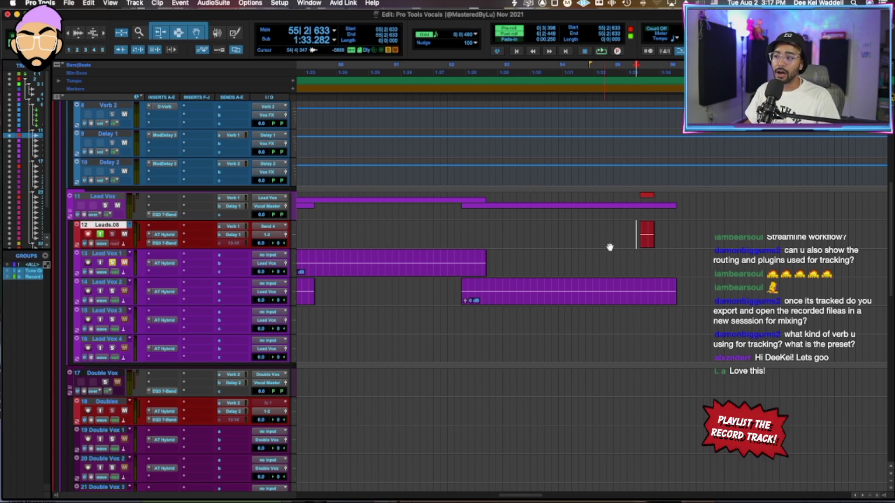
left_click(661, 228)
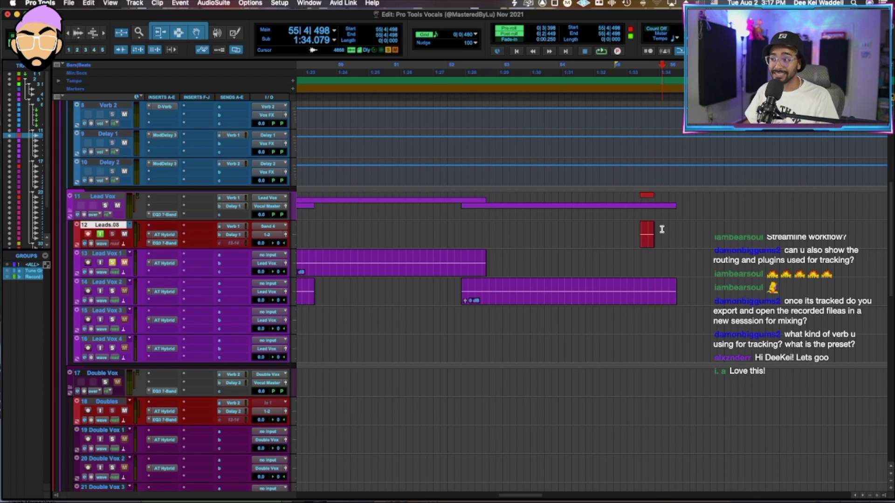
left_click(651, 254)
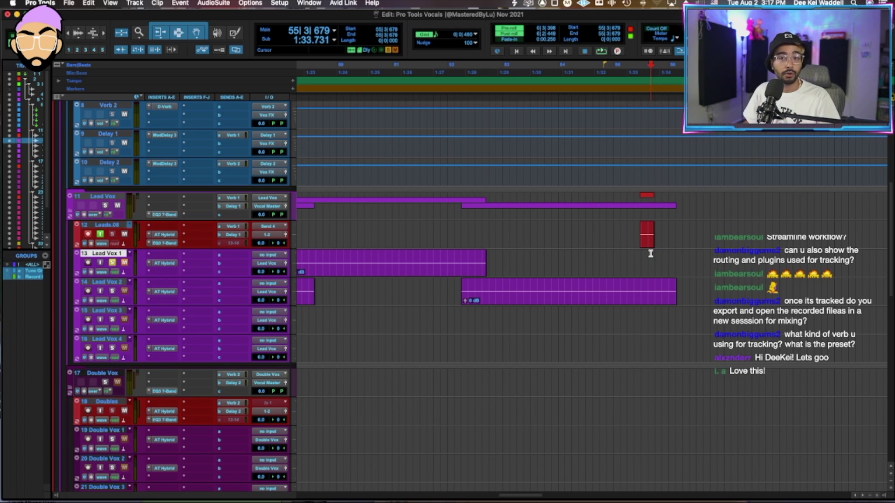
left_click(662, 235)
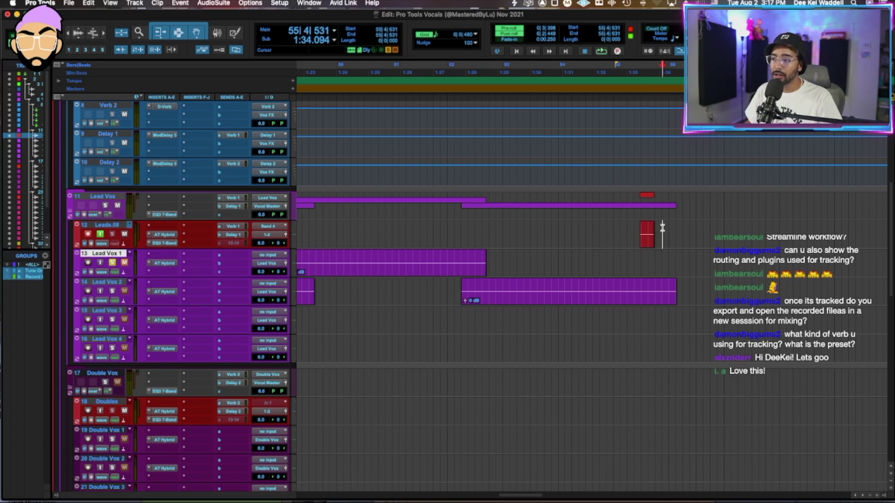
View the playlists of Lead Vox 1 and return the track to waveform view.
left_click(560, 255)
scroll(556, 256, "left", 5)
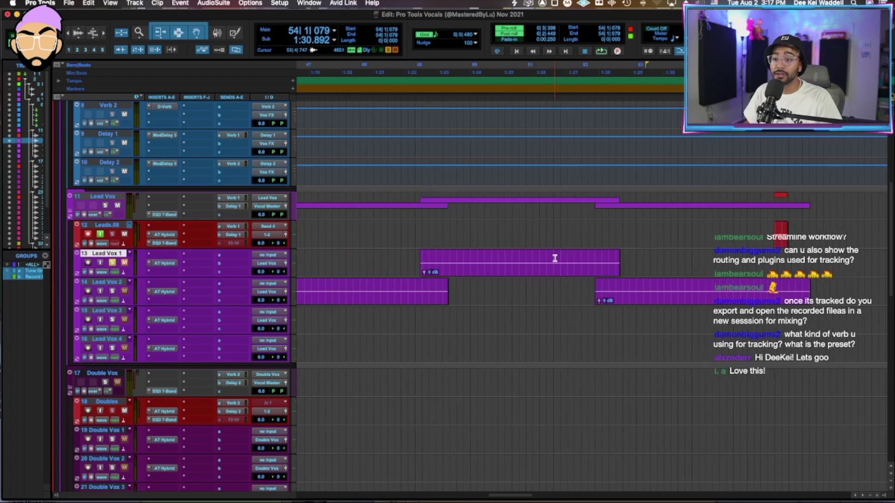
left_click(102, 272)
left_click(117, 253)
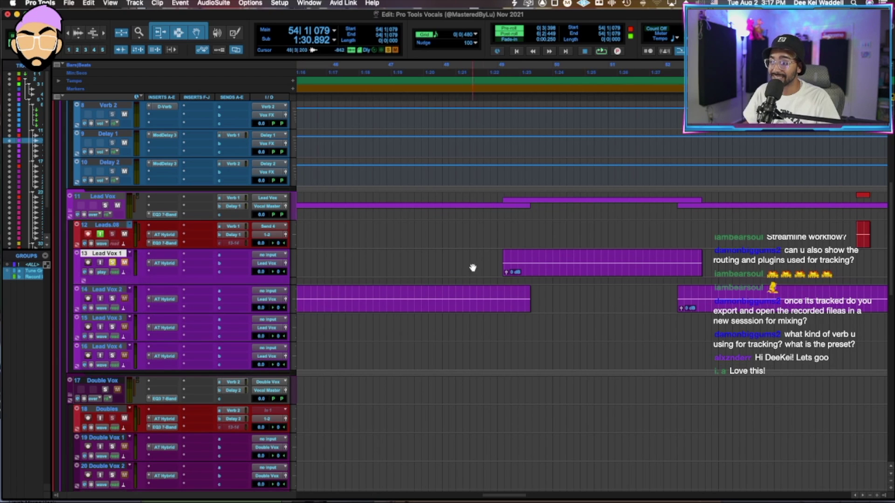
left_click(99, 267)
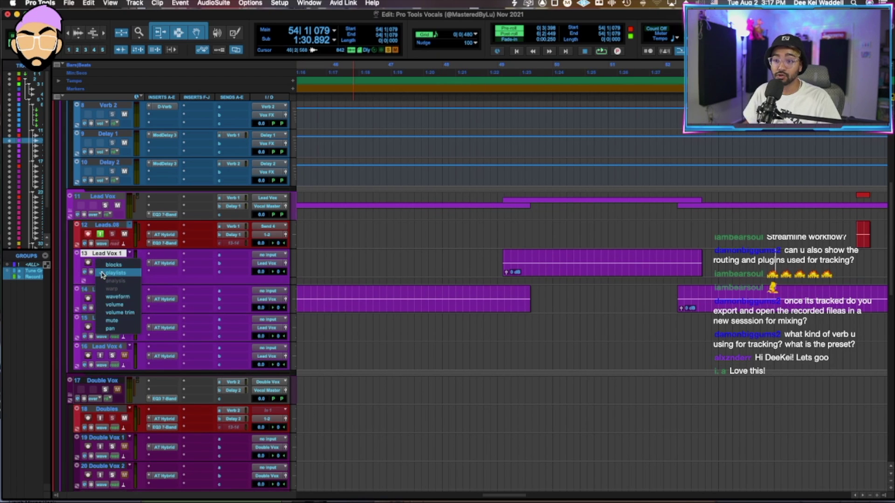
left_click(110, 270)
scroll(590, 266, "down", 2)
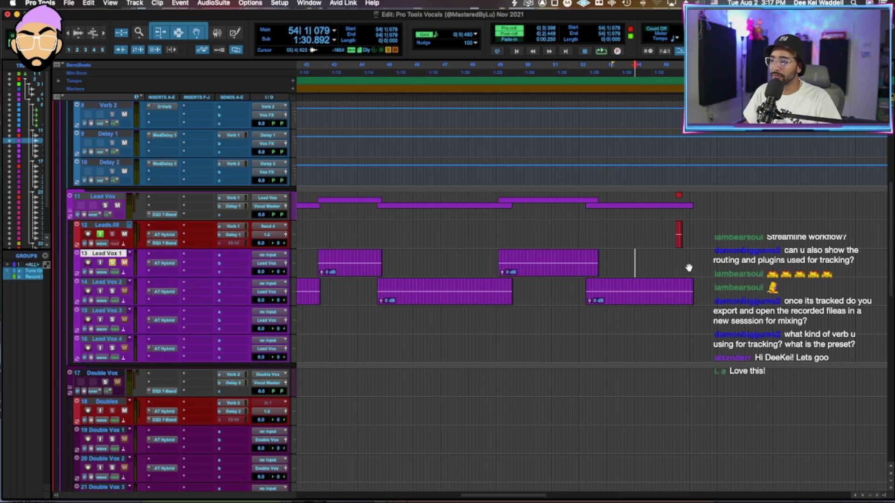
Show the Leads track's playlists and select the alternate takes near bar 28 on the first three playlists.
left_click(102, 243)
left_click(116, 220)
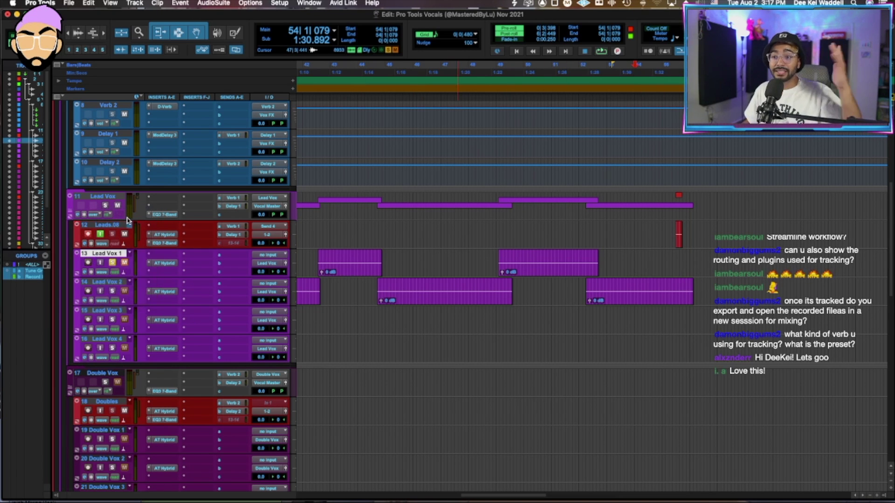
scroll(595, 369, "left", 10)
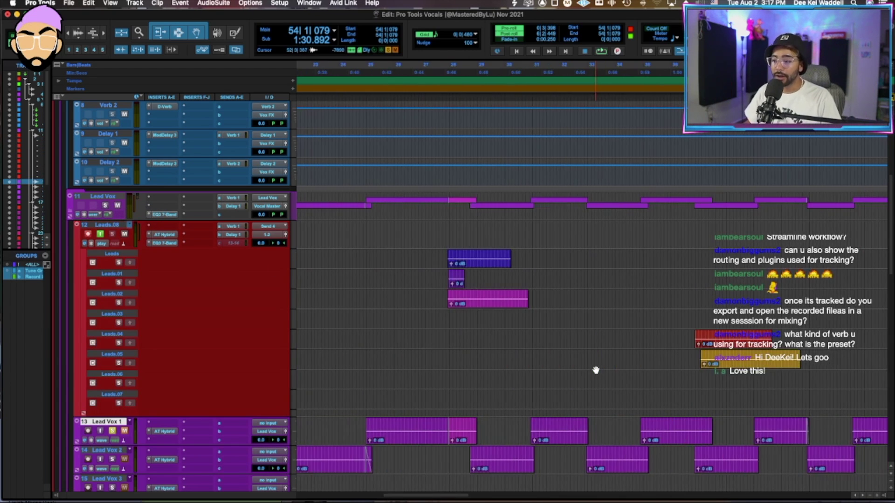
left_click_drag(334, 255, 457, 308)
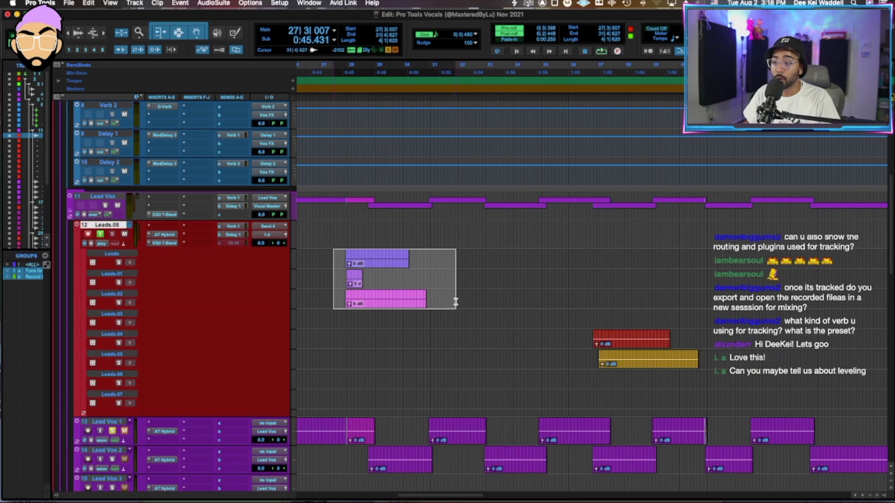
left_click(436, 270, "shift")
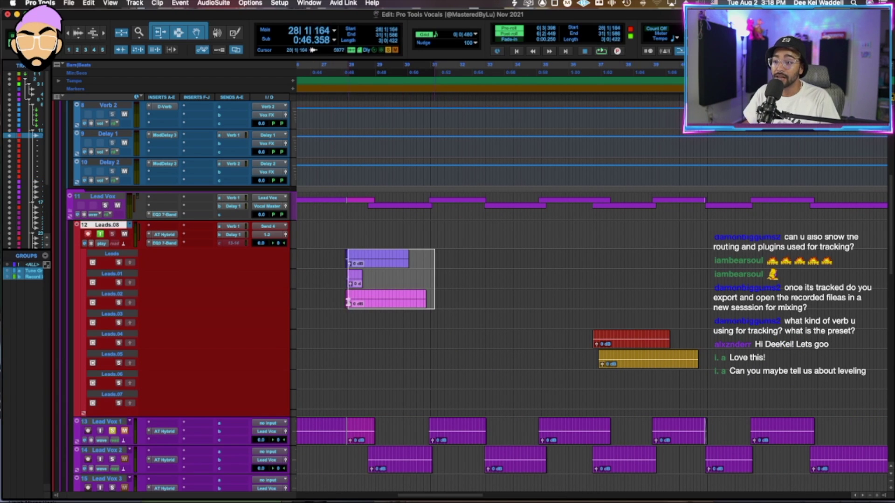
Select the alternate takes on Leads.04 and Leads.05, select those on Leads.06 and Leads.07, and return the track to waveform view.
scroll(454, 285, "down", 3)
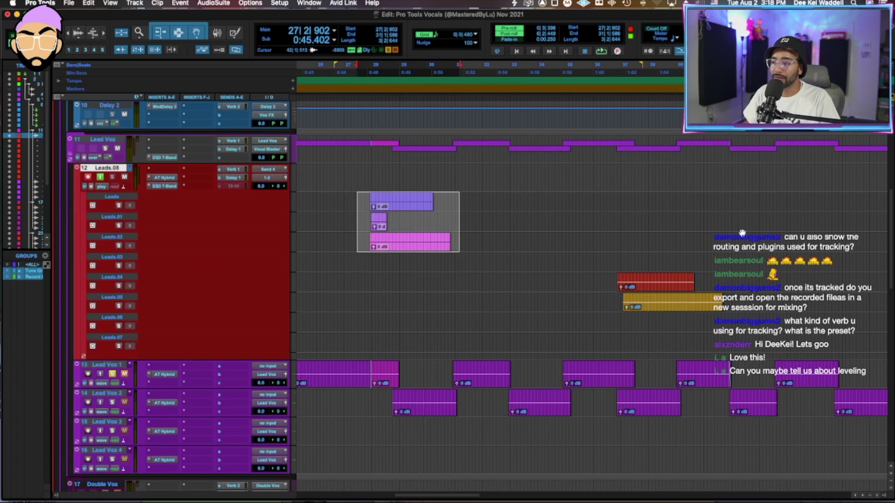
left_click_drag(614, 306, 745, 282)
scroll(745, 282, "right", 10)
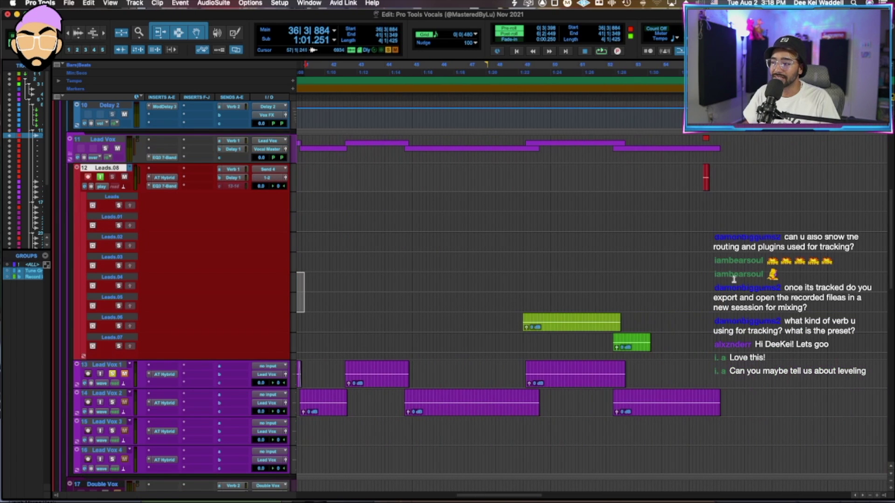
left_click_drag(520, 322, 658, 350)
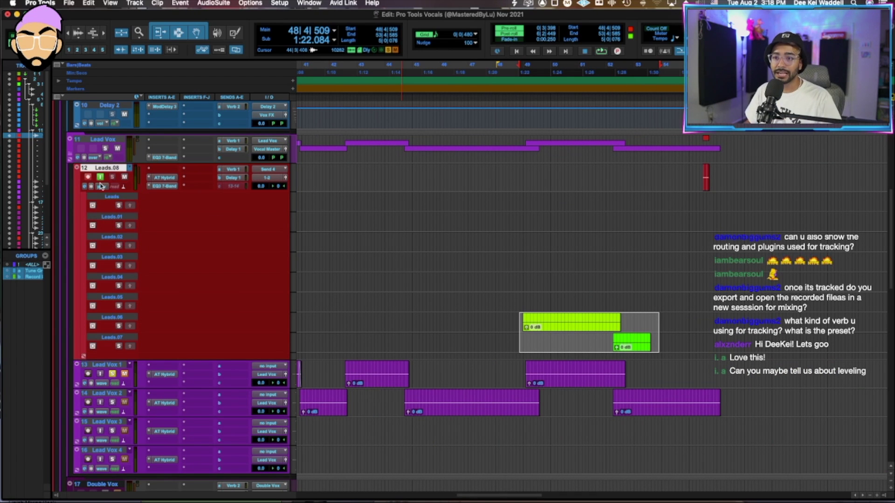
left_click(101, 186)
left_click(114, 212)
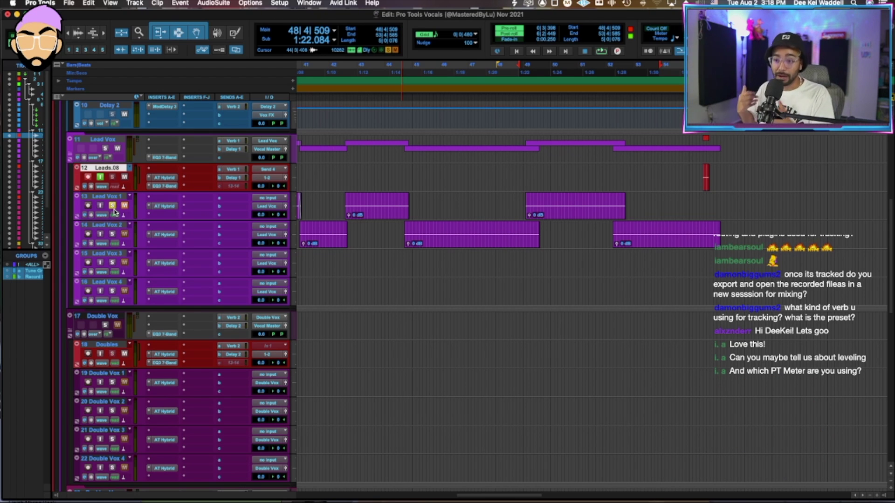
Cycle the Leads track back through its earlier playlists to Leads.03 and return to the take on Leads.04.
left_click(656, 176)
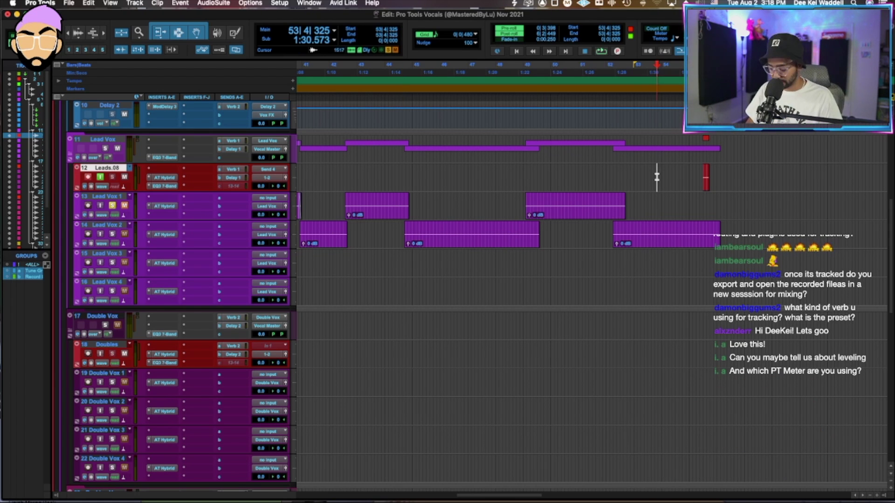
key("super+z")
key("super+z")
key("super+z")
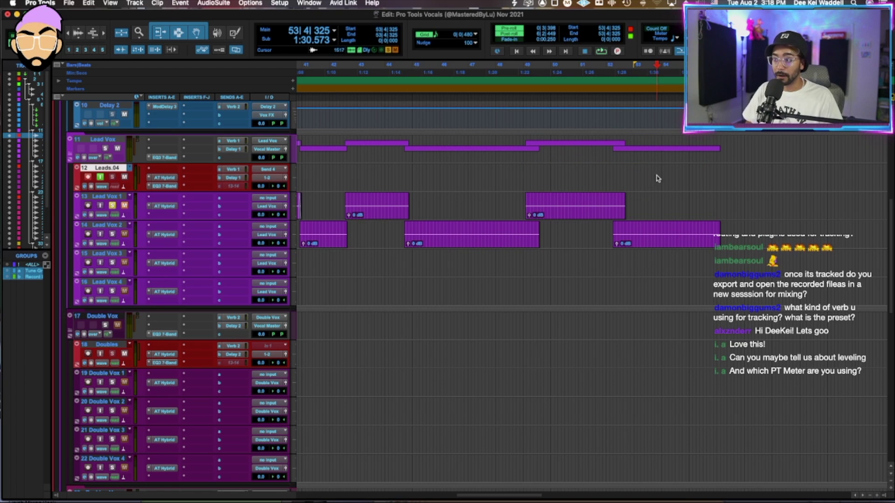
key("super+z")
scroll(491, 188, "left", 1)
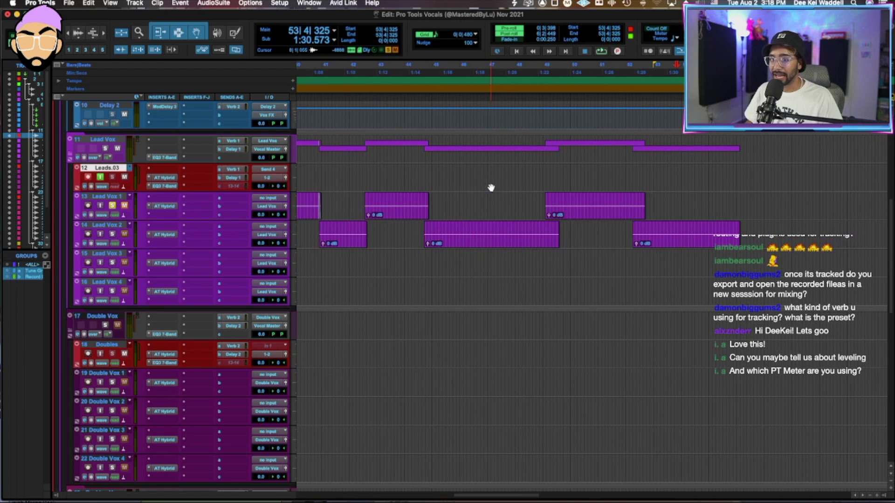
scroll(496, 188, "left", 3)
key("super+shift+z")
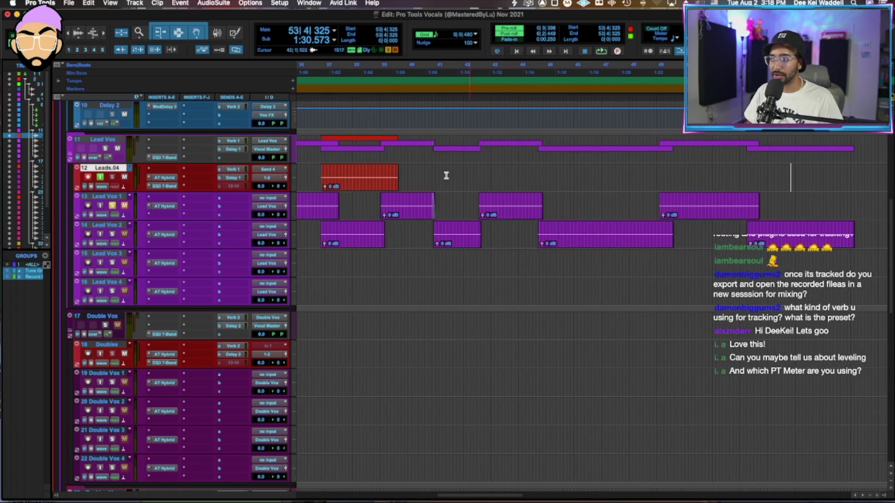
Try moving the Leads.04 take clip down to Lead Vox 3, undo the move, and cycle through the neighbouring playlists.
left_click_drag(349, 184, 349, 263)
key("super+z")
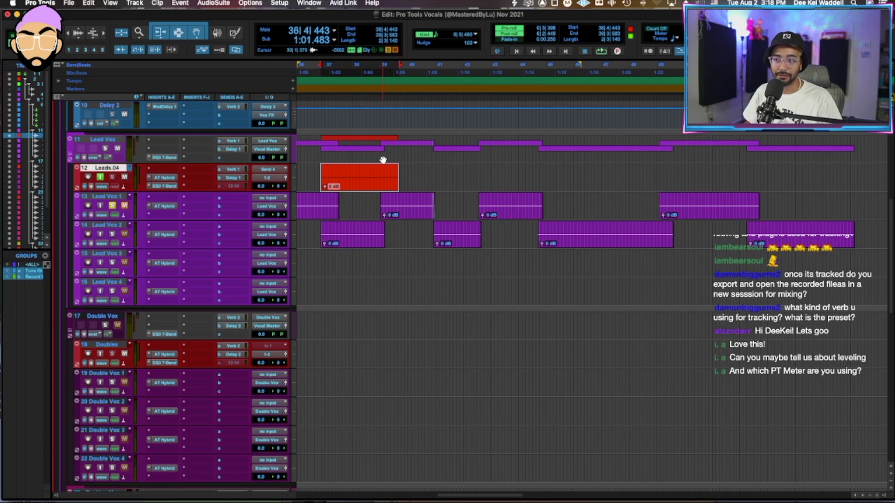
key("super+z")
key("super+shift+z")
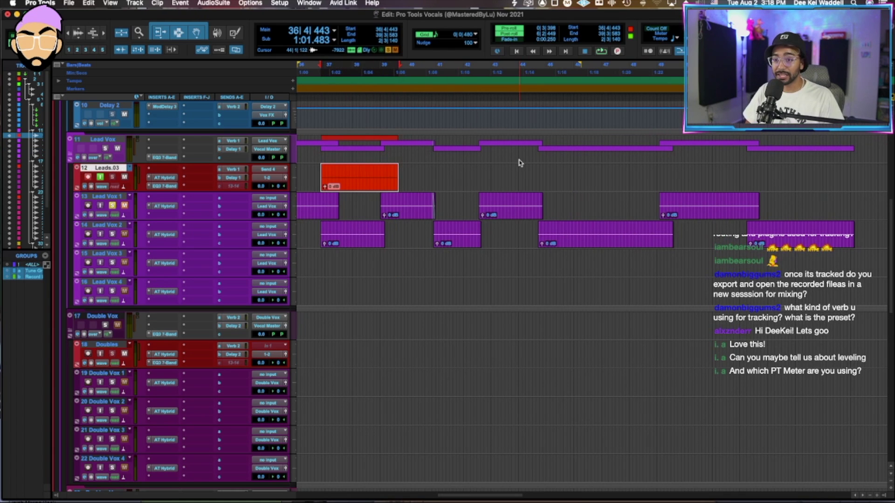
key("super+z")
Place the insertion point on the Leads track near bar 55 and set the track's volume to +4.2 dB.
scroll(522, 182, "right", 8)
left_click(526, 199)
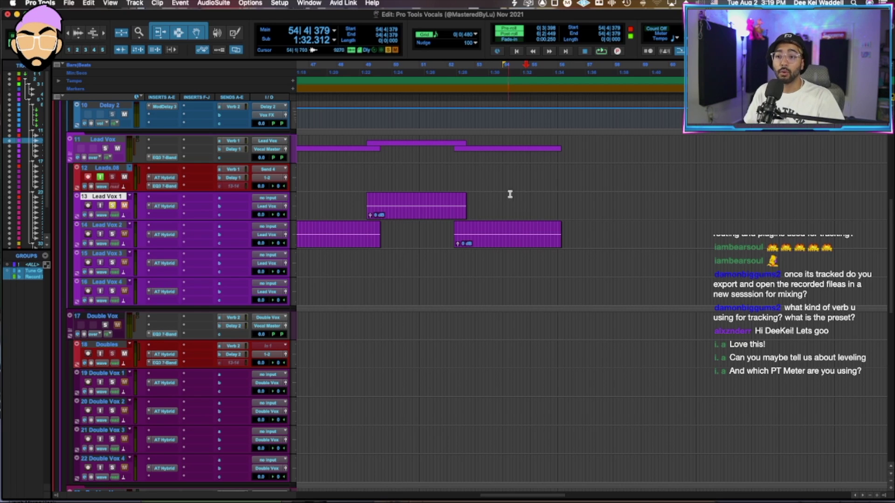
left_click(540, 173)
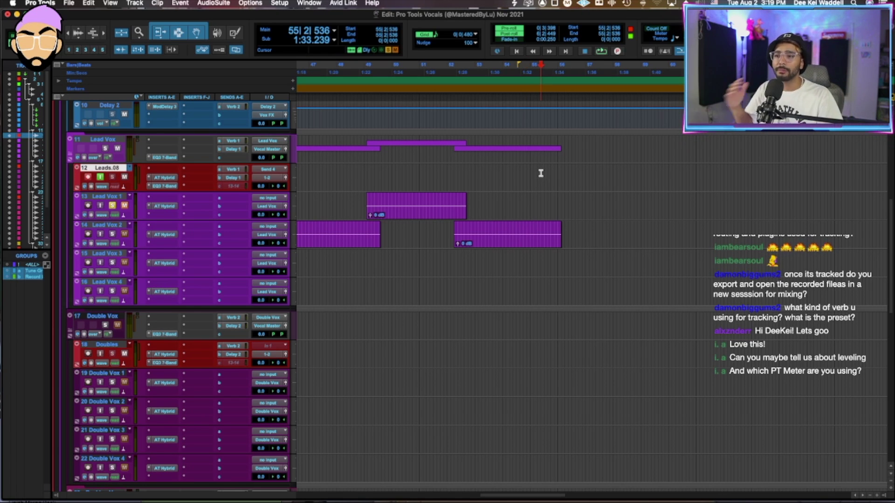
left_click(537, 175)
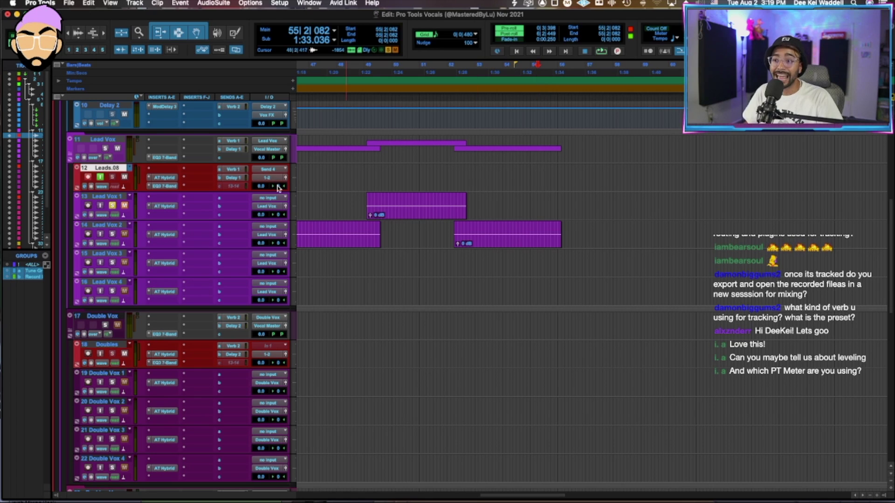
left_click_drag(263, 189, 265, 184)
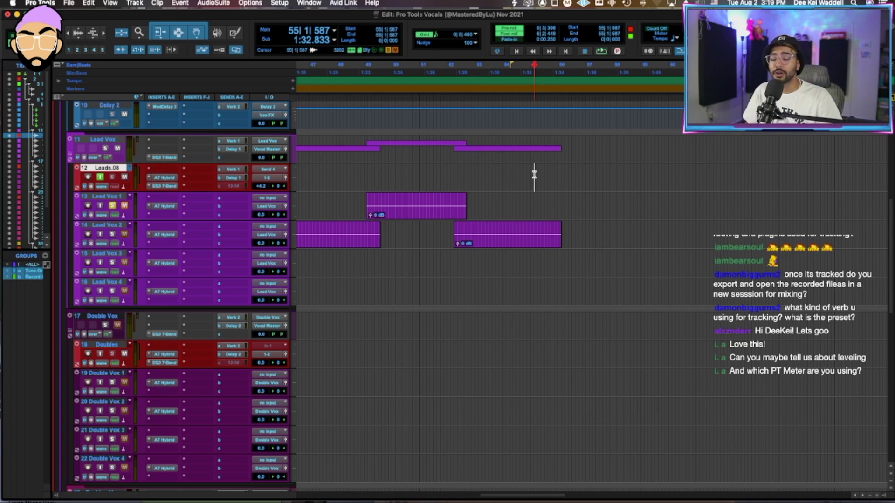
Record a brief test take on the Leads track from bar 55 with pre-roll and undo the recording.
left_click(534, 174)
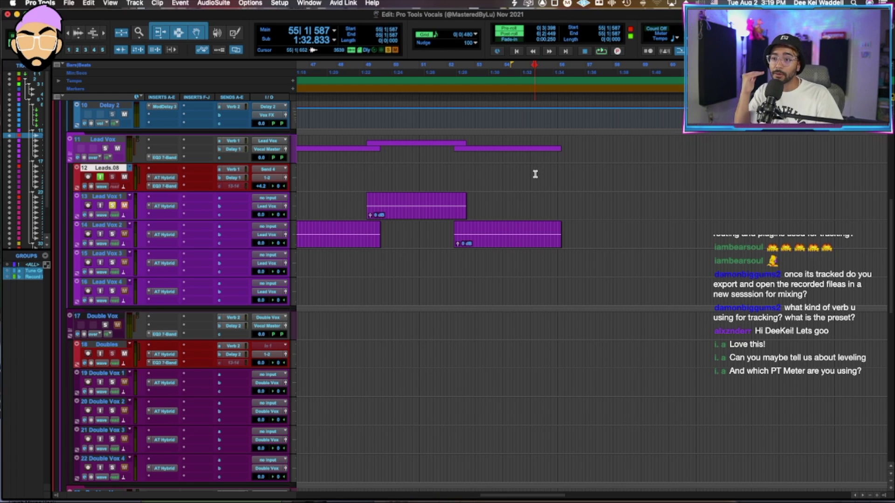
key("super+space")
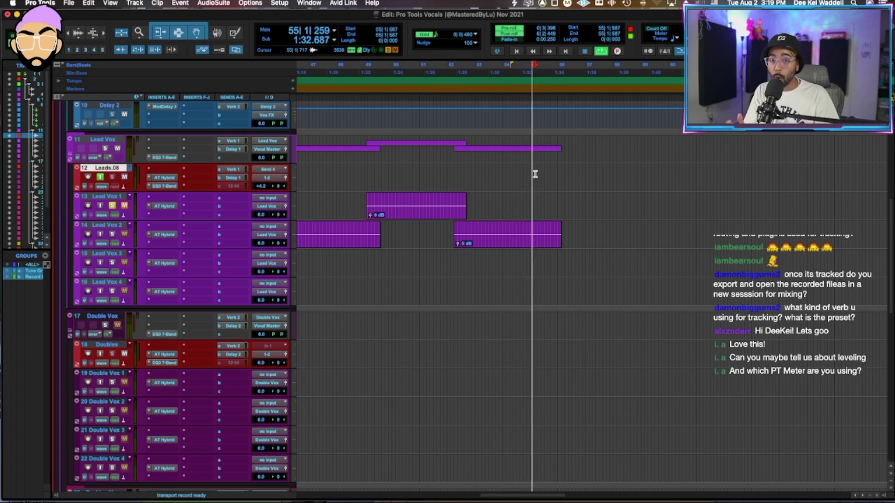
key("space")
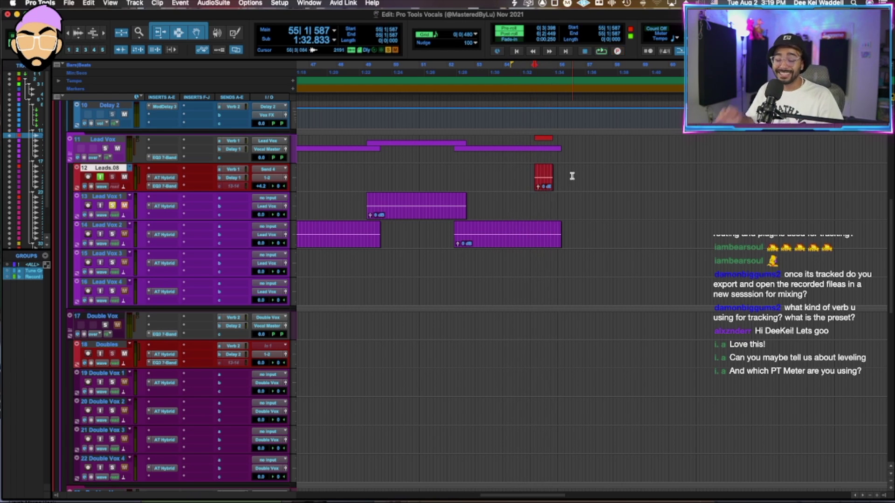
key("super+z")
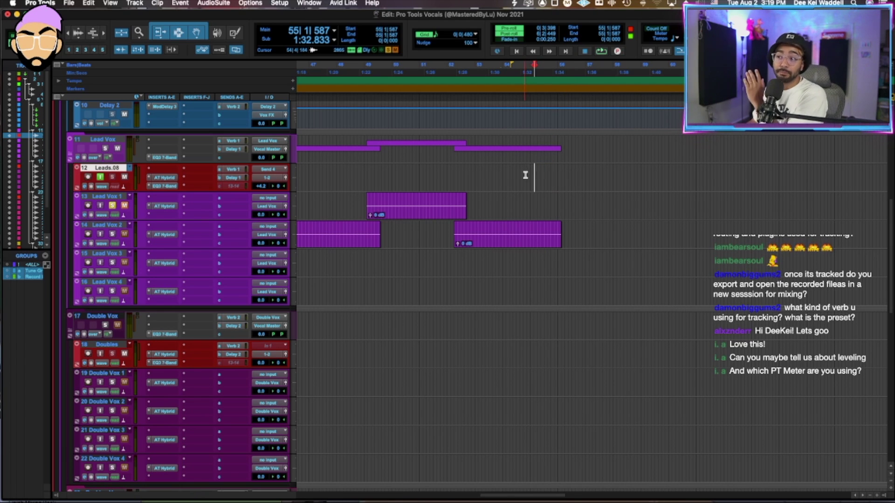
Select ranges on Leads and across Leads to Lead Vox 4 around bars 51 to 58, and place the insertion point at bar 52.
left_click_drag(529, 176, 645, 180)
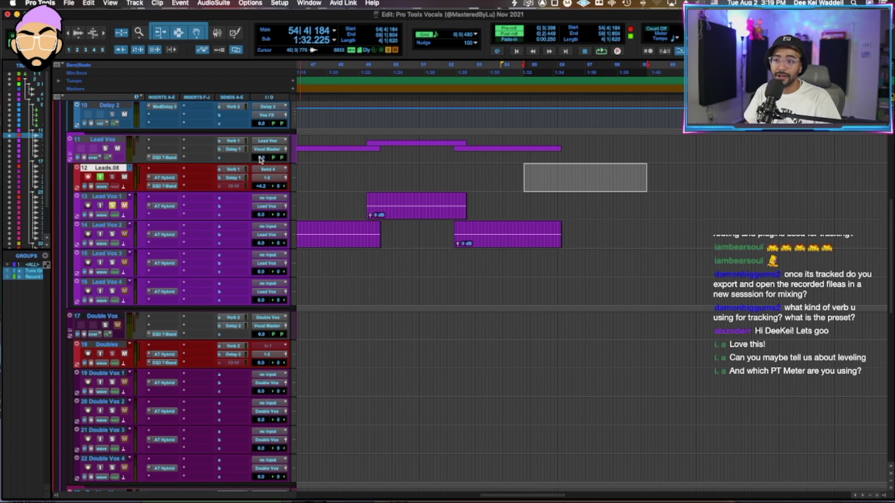
left_click_drag(439, 165, 564, 299)
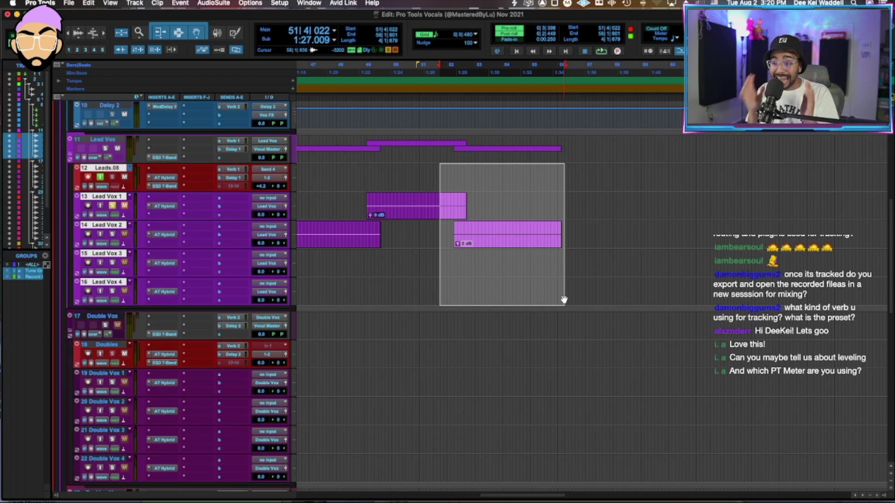
scroll(385, 251, "left", 2)
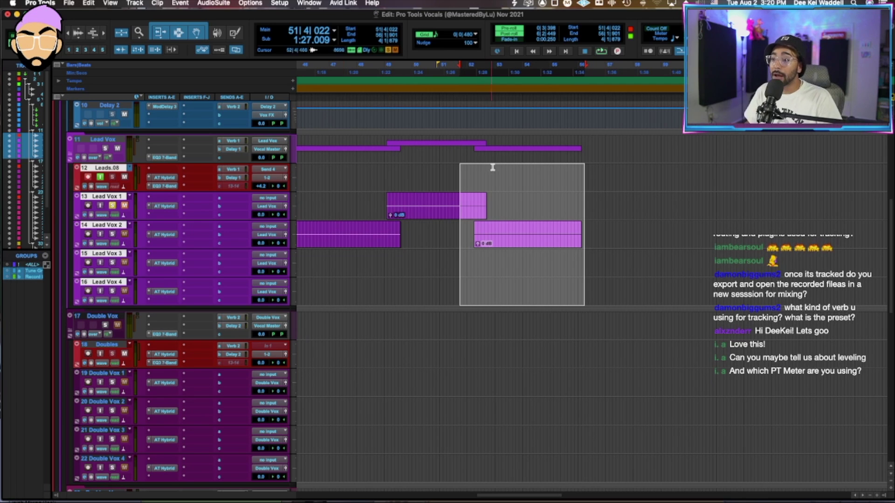
left_click(469, 171)
left_click_drag(454, 177, 583, 177)
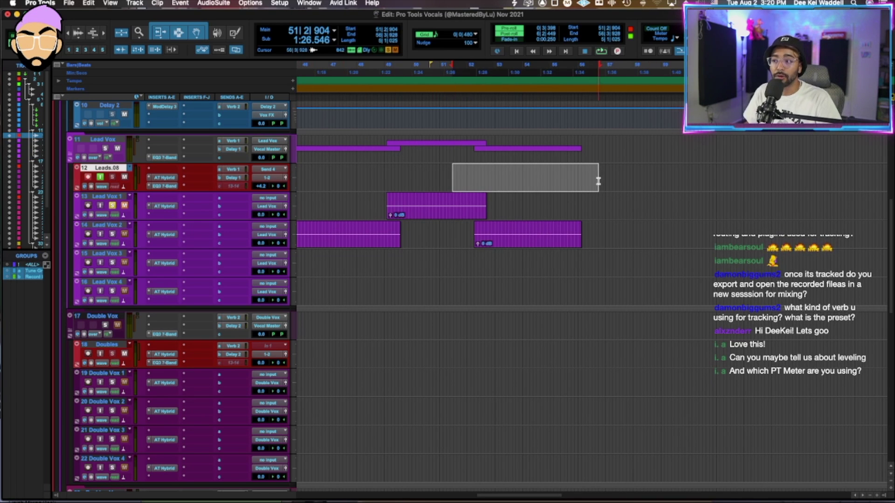
left_click(460, 174)
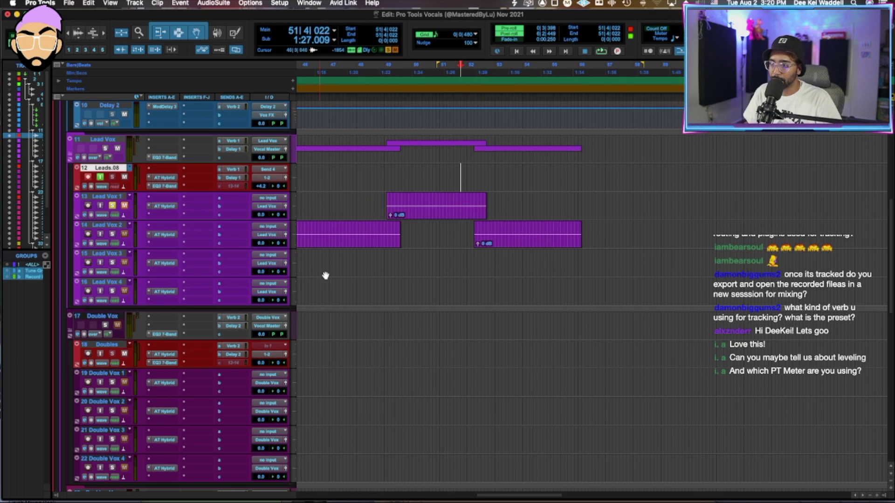
left_click_drag(594, 200, 454, 298)
left_click(471, 180)
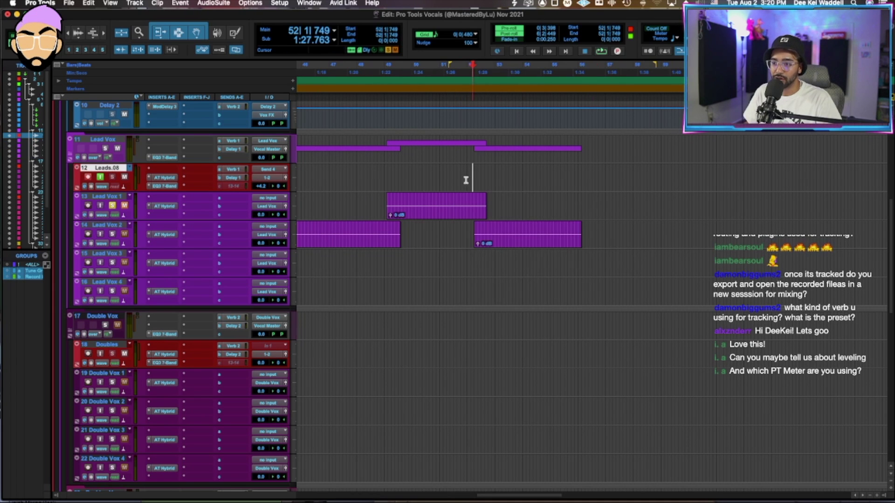
Lower the volume of the Lead Vox folder track, and select Lead Vox 1 to 4 followed by the folder itself.
left_click_drag(265, 161, 268, 205)
left_click(108, 200)
left_click(105, 225, "shift")
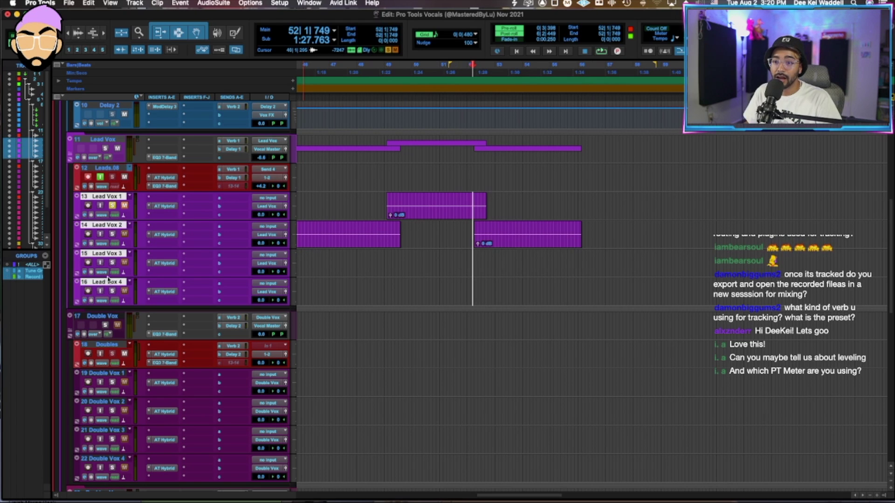
left_click(112, 139)
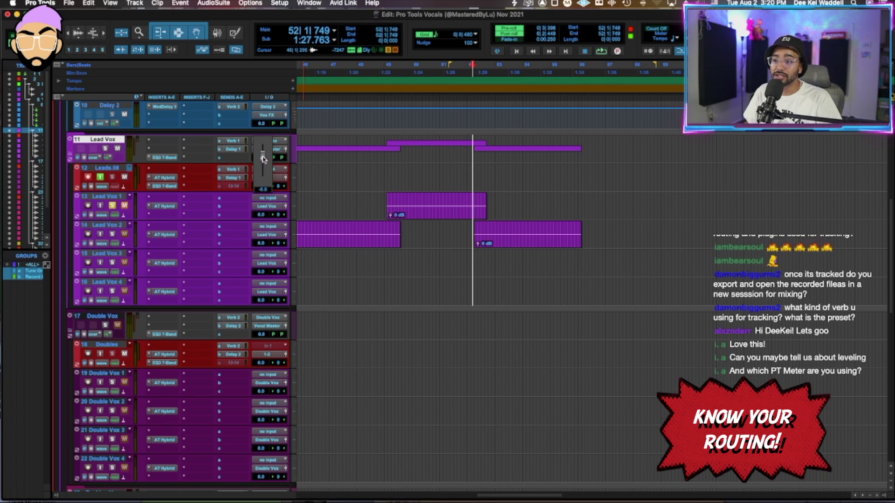
Reset the Leads track's volume to 0.0 dB and record a take on it from bar 52 to about bar 55.
left_click(475, 178)
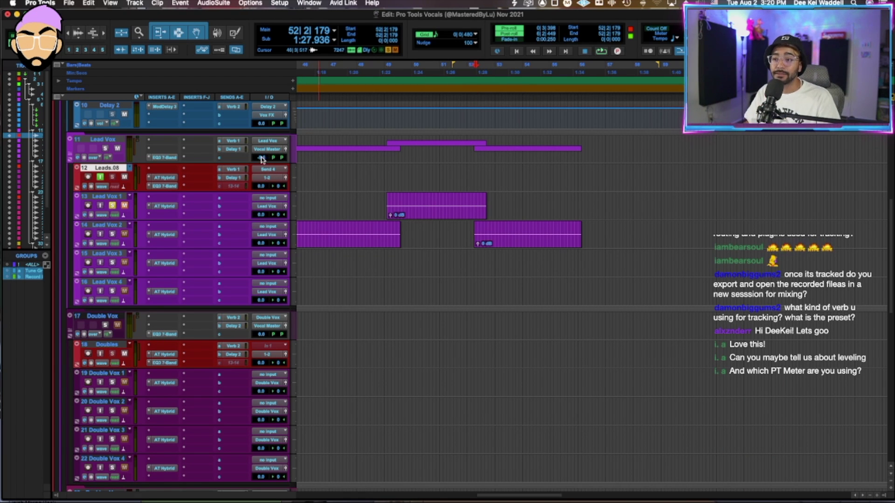
left_click(475, 169)
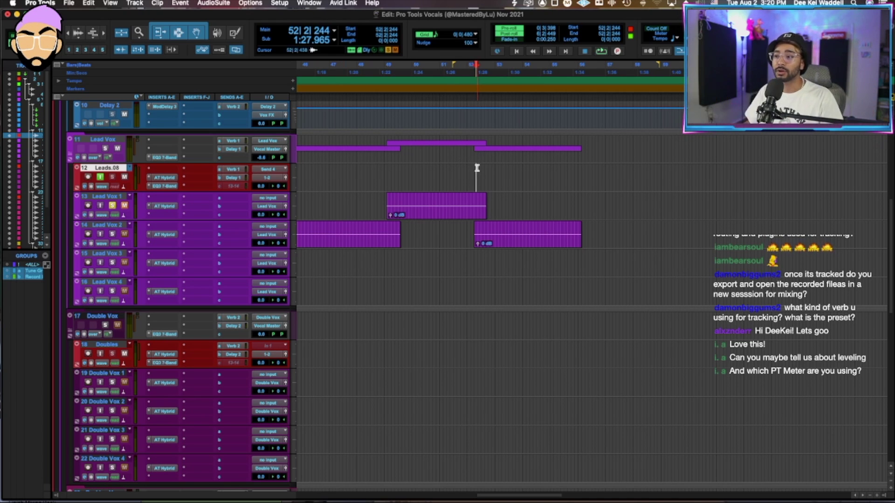
left_click(471, 175)
key("super+space")
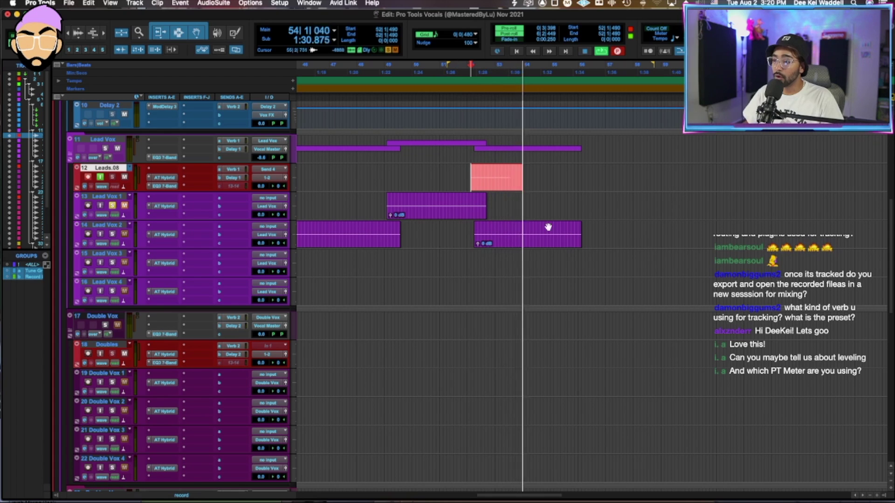
key("space")
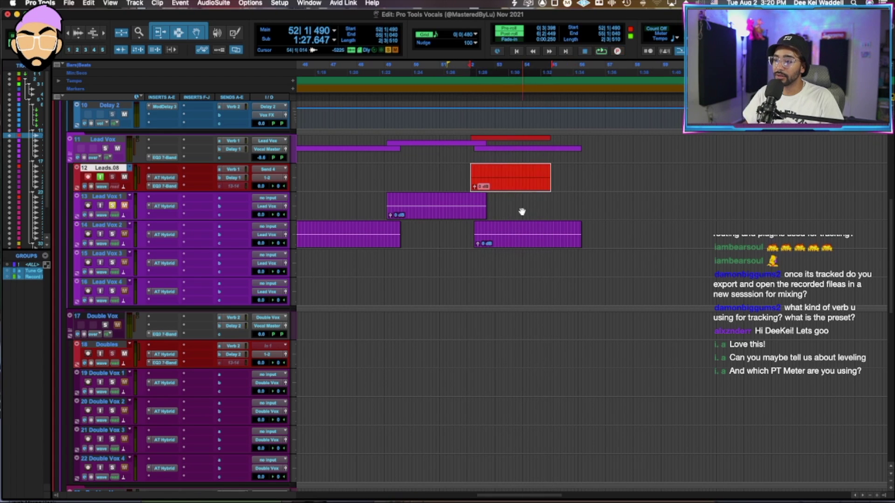
Put the recorded take on Lead Vox 3, and record another take from bar 52 and place it on Lead Vox 4.
key("space")
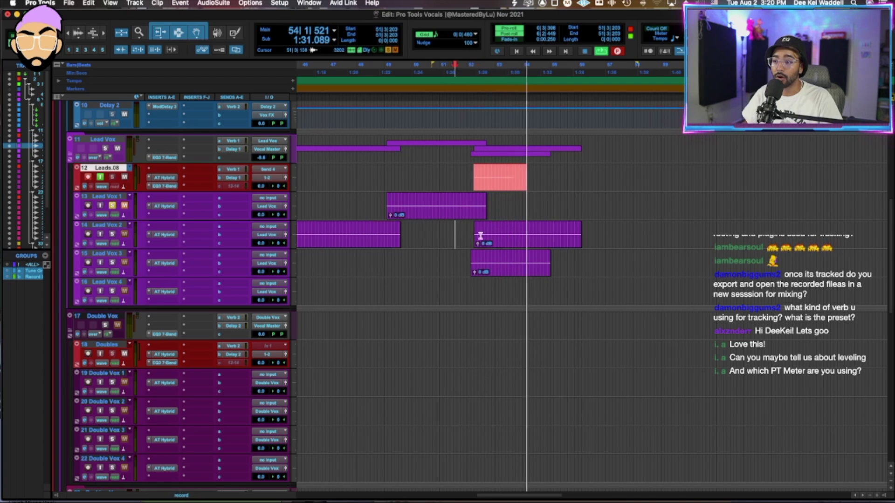
left_click_drag(455, 241, 627, 245)
left_click(477, 173)
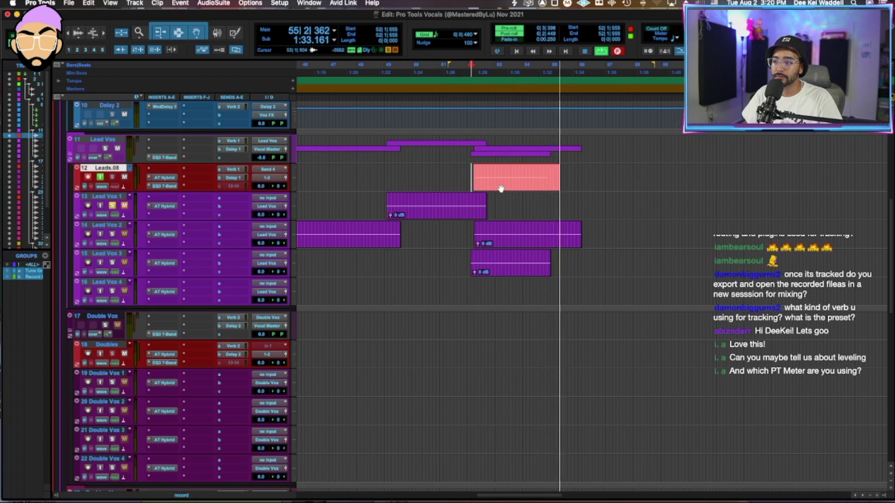
key("space")
left_click_drag(499, 184, 499, 289)
left_click(488, 176)
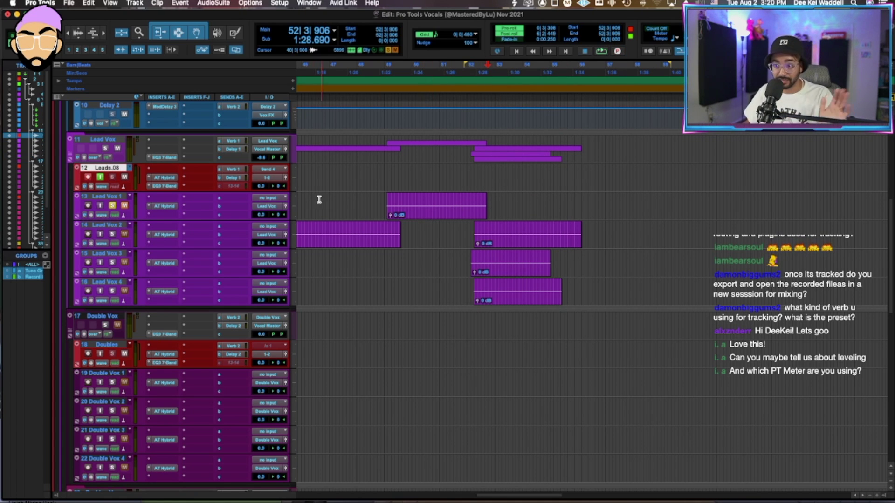
Set the Leads track's volume to +3.0 dB and record a take from bar 56 to about bar 58, placed on Lead Vox 1.
left_click_drag(259, 188, 260, 184)
left_click(583, 175)
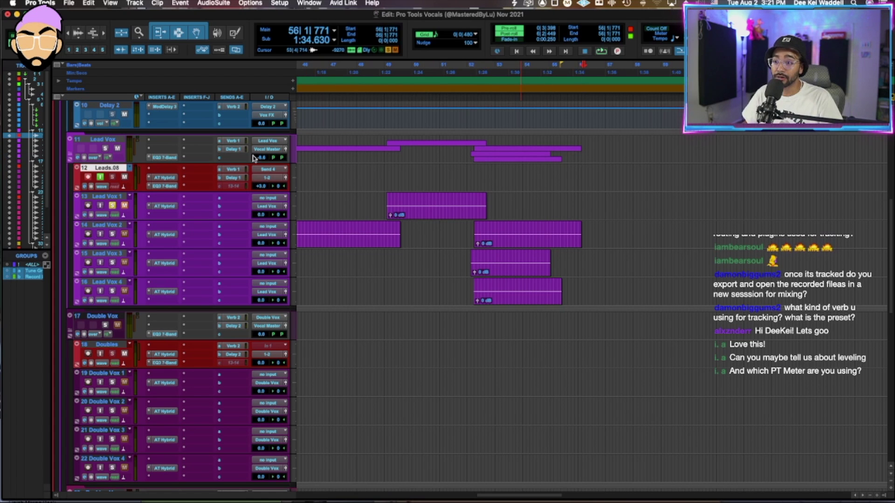
key("space")
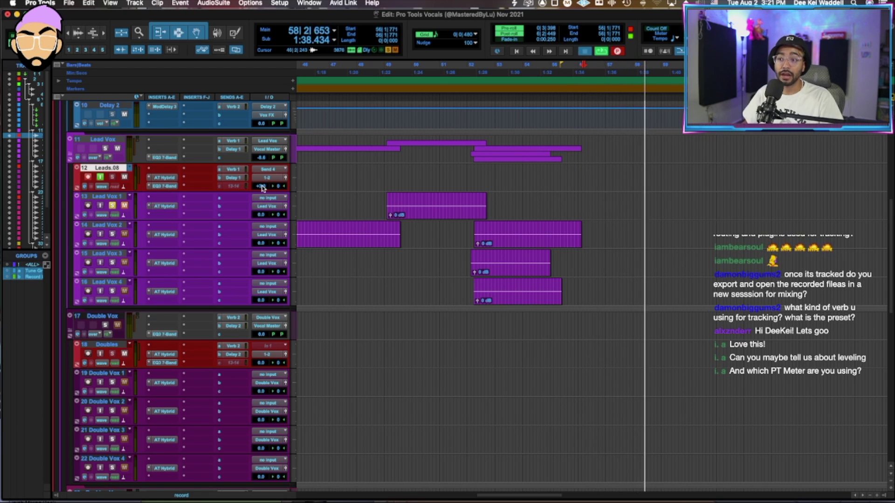
key("space")
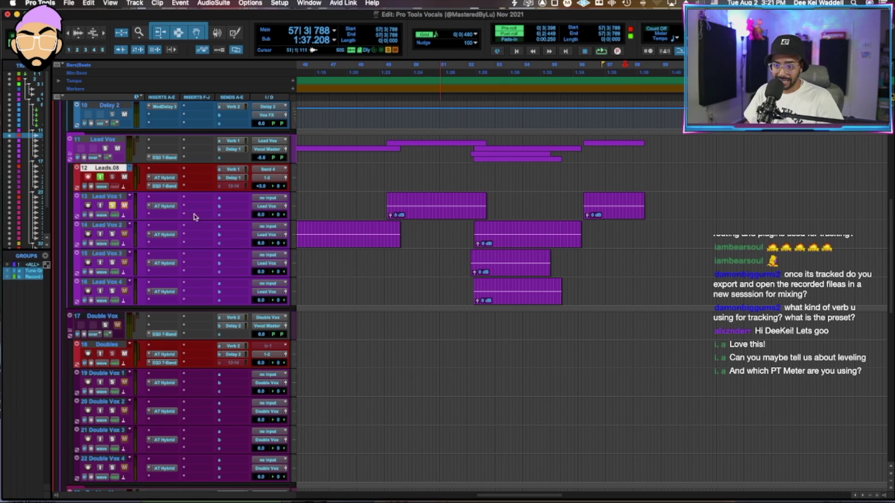
Select the backing tracks from High Vox 1 to Low Vox 4, and select Adlib Vox 1 to 4.
scroll(194, 216, "down", 4)
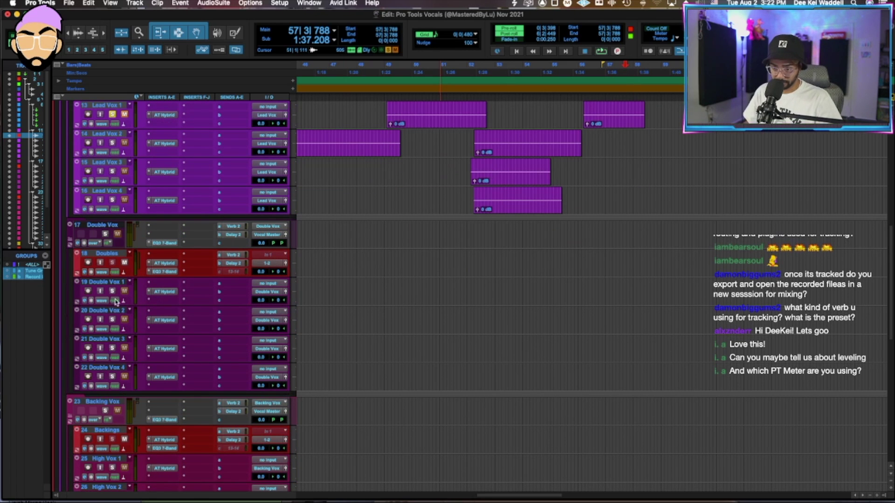
scroll(138, 336, "down", 10)
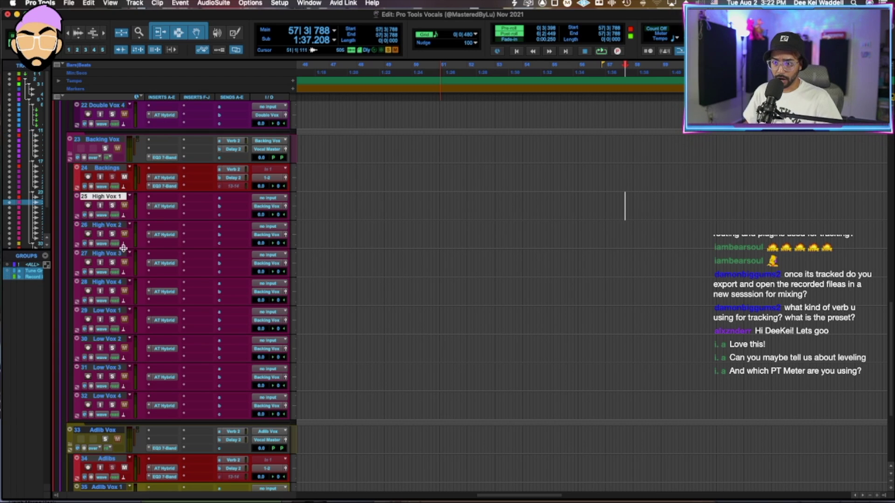
left_click(122, 396, "shift")
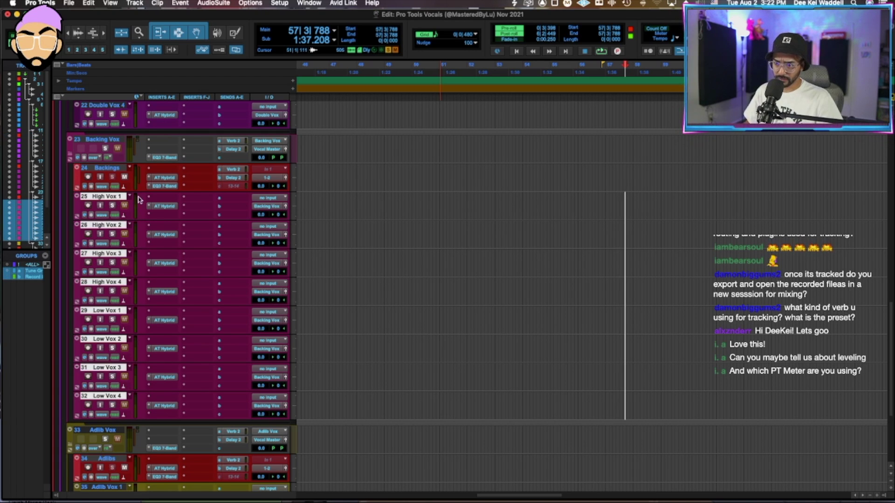
scroll(140, 254, "down", 5)
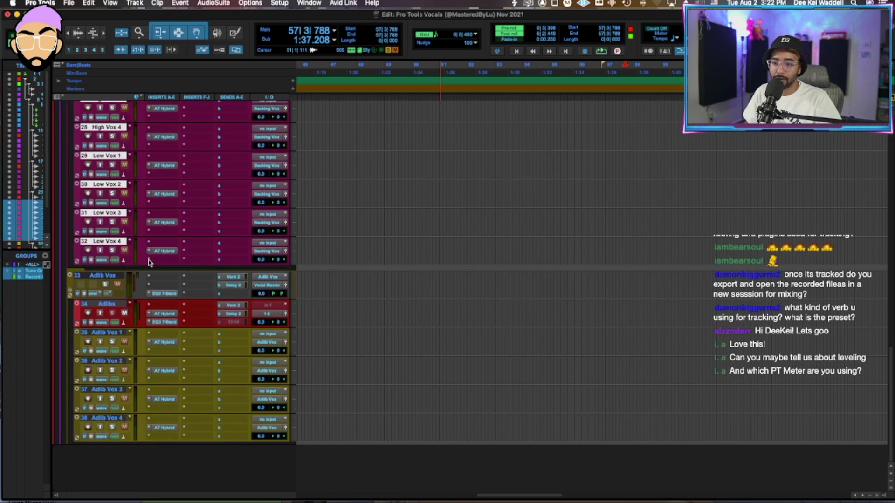
left_click(110, 334)
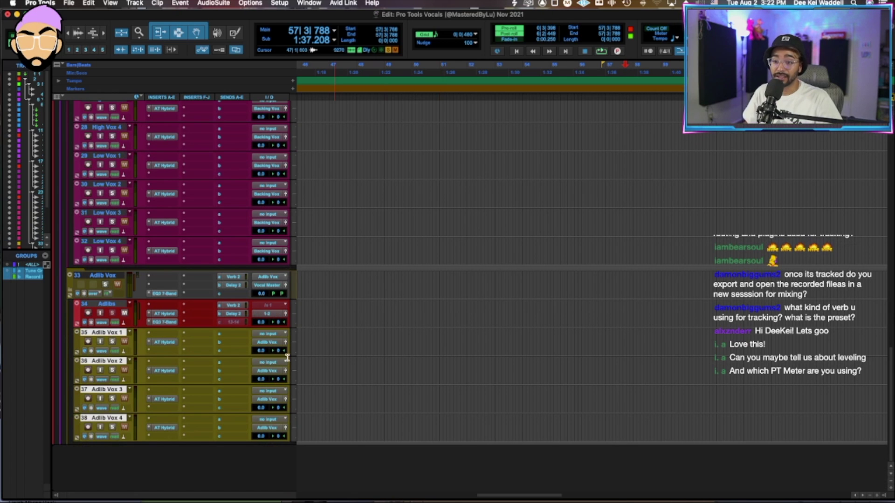
Return to the lead vocal tracks and place the insertion point on the Leads track near bar 56.
scroll(271, 370, "up", 15)
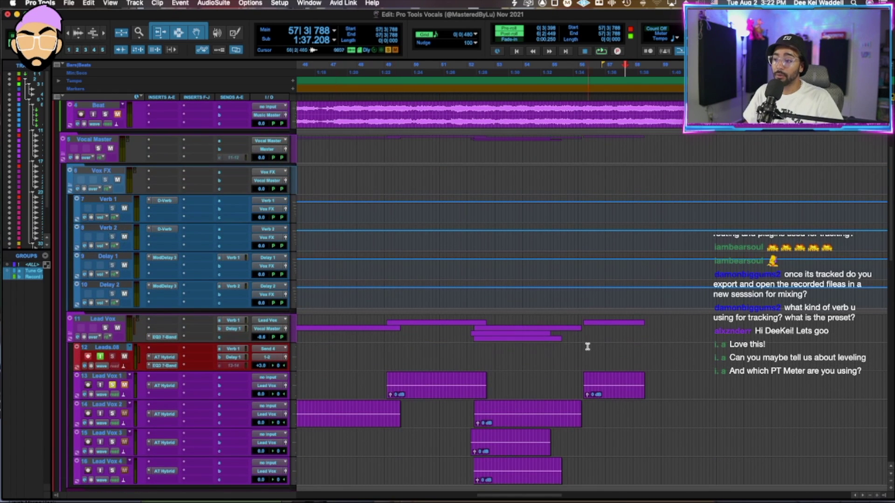
left_click(586, 348)
scroll(587, 348, "down", 2)
scroll(587, 348, "down", 7)
scroll(586, 350, "up", 7)
scroll(587, 368, "down", 5)
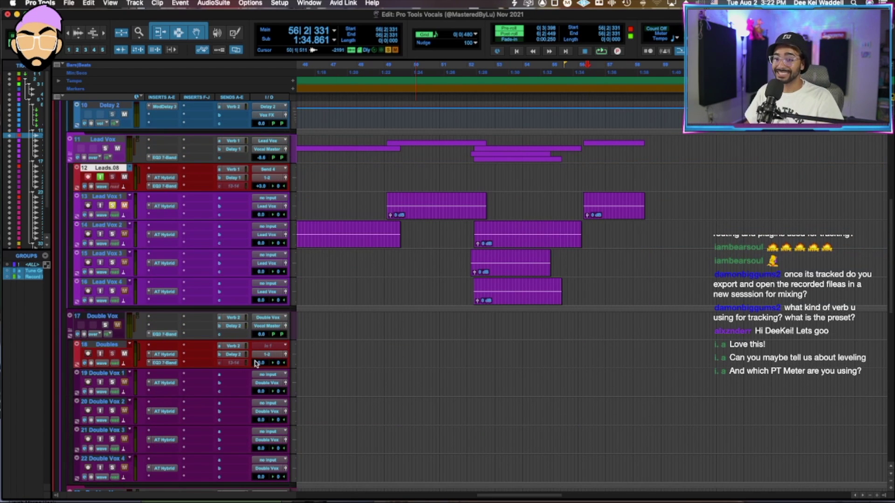
Set the input of the Doubles track to the Send 4 (Mono) bus.
scroll(524, 214, "left", 10)
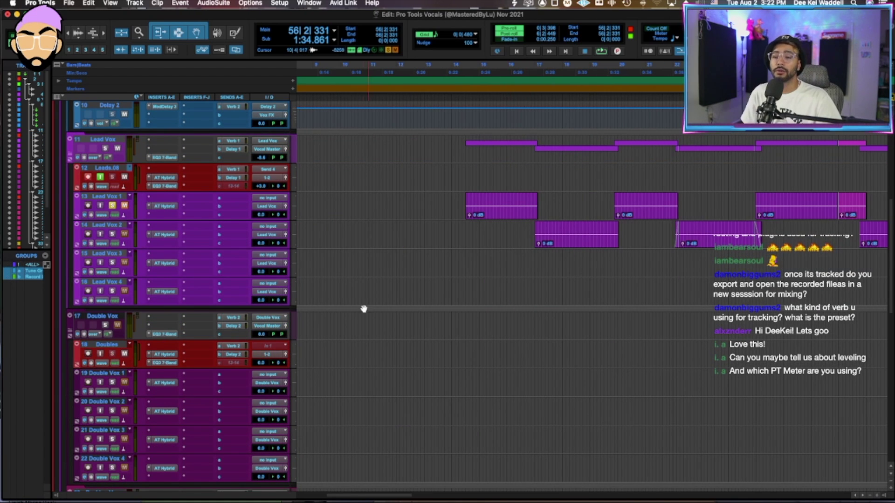
scroll(256, 363, "down", 4)
scroll(282, 330, "up", 6)
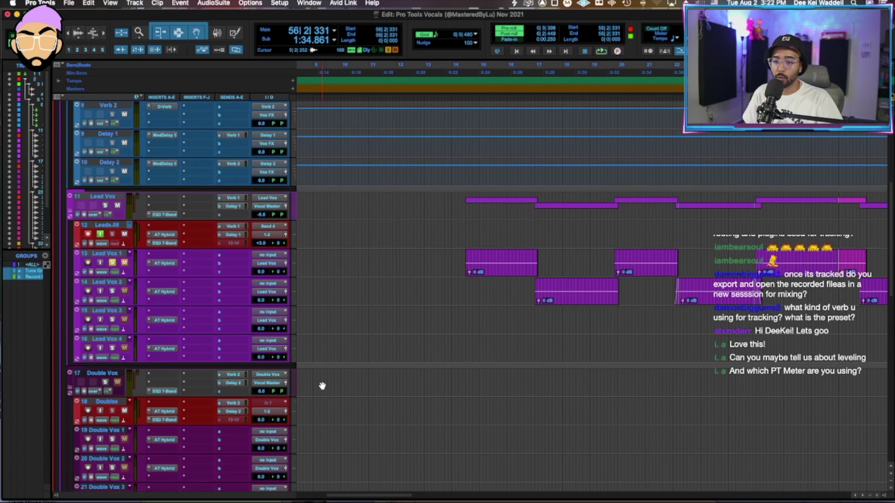
scroll(150, 366, "down", 1)
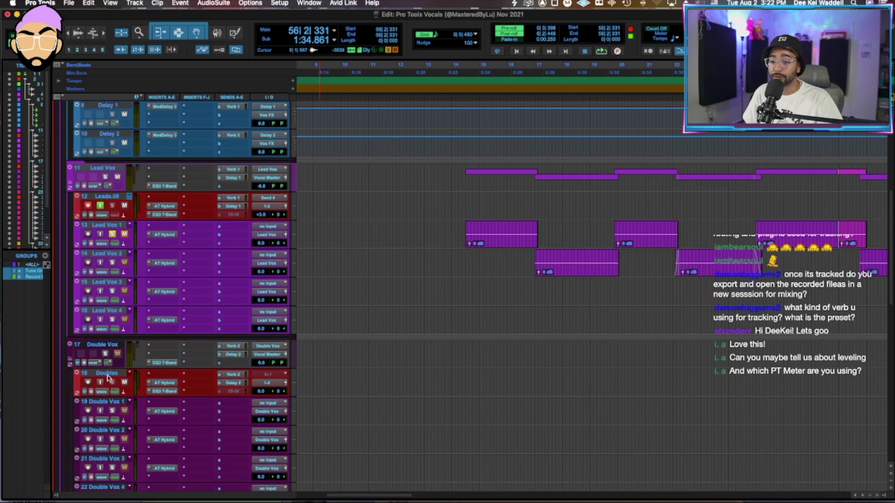
scroll(112, 376, "down", 1)
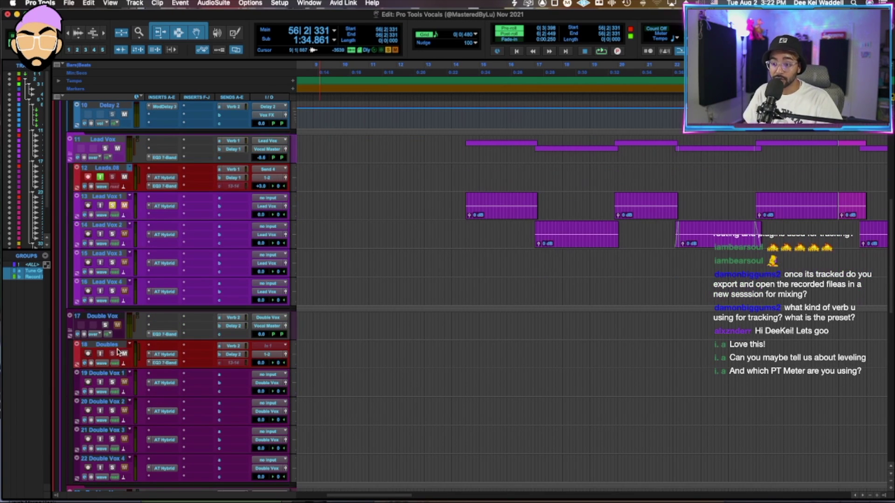
left_click(268, 347)
mouse_move(272, 346)
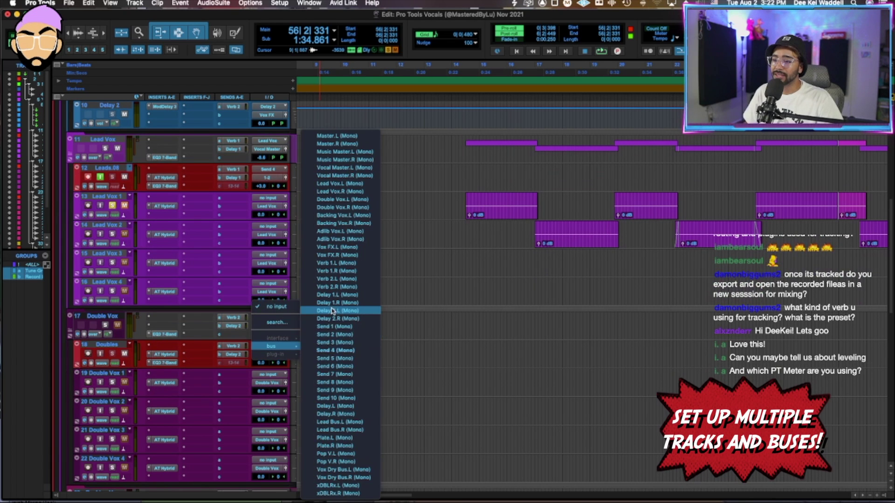
left_click(343, 351)
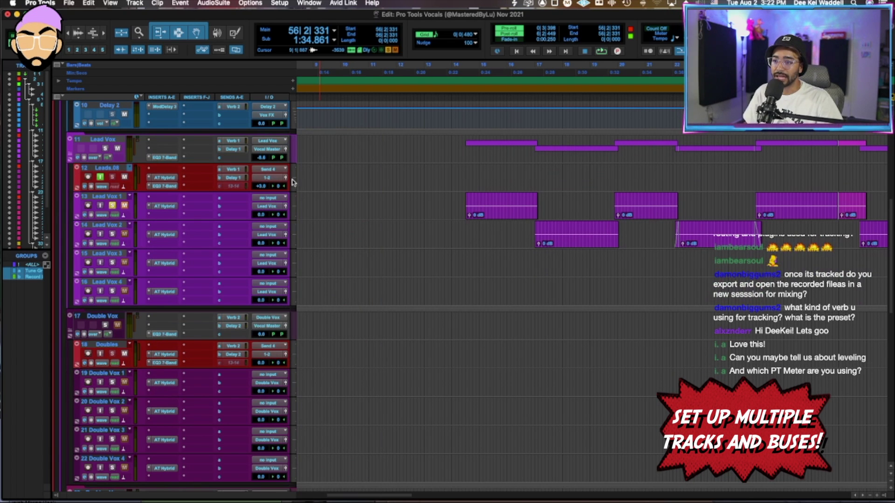
Record consecutive double takes on the Doubles track from about bar 14 to bar 20, placed on Double Vox 1 and Double Vox 2.
left_click(267, 170)
left_click(454, 181)
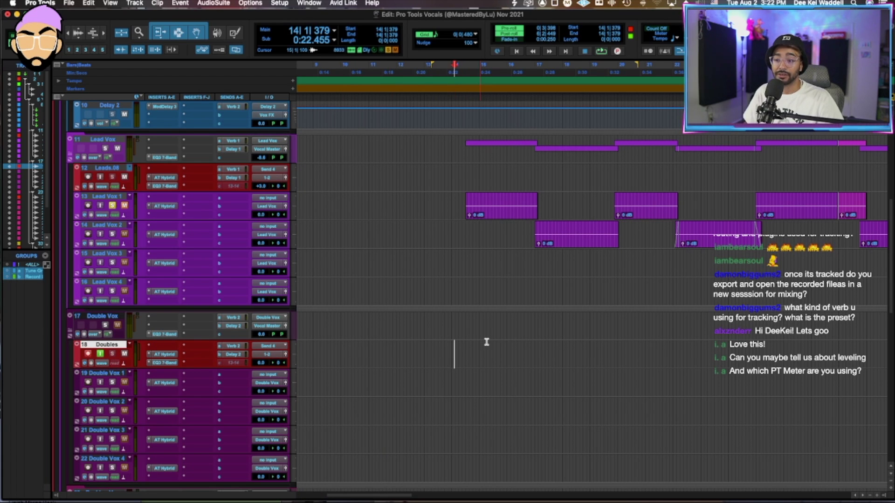
key("F12")
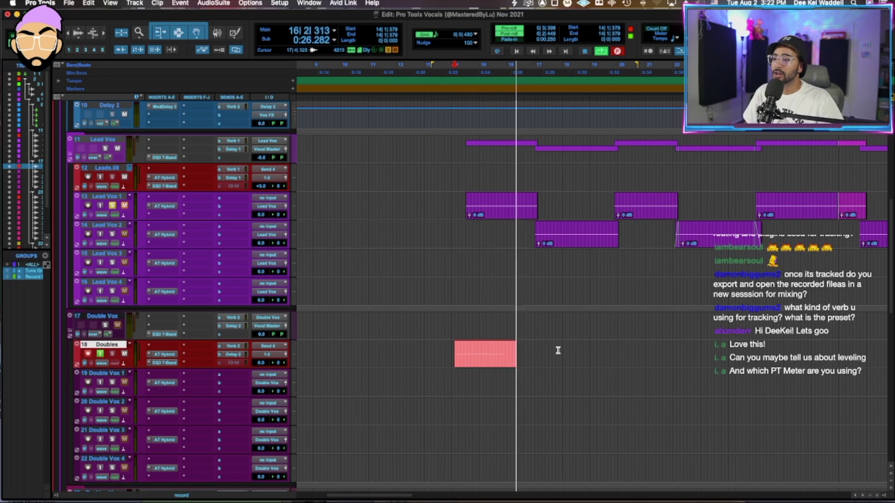
key("space")
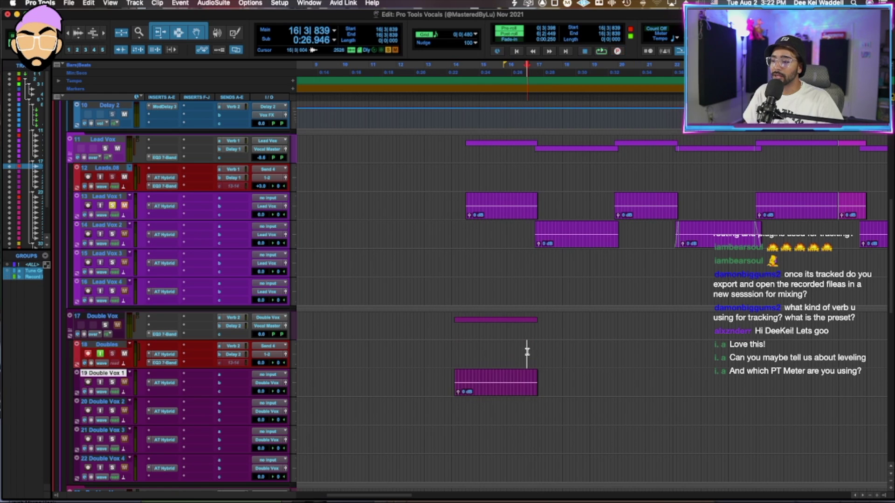
key("space")
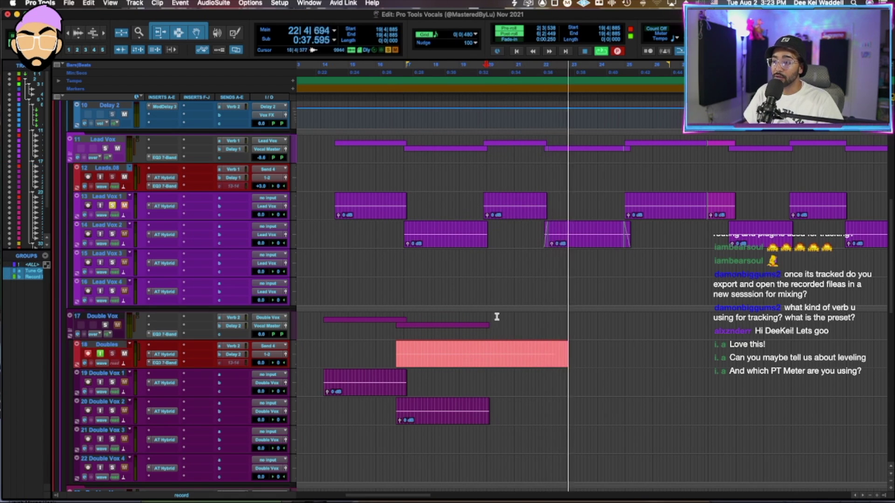
Record the next double on the Doubles track and place it on Double Vox 1 from about bar 20 to bar 24.
left_click(496, 345)
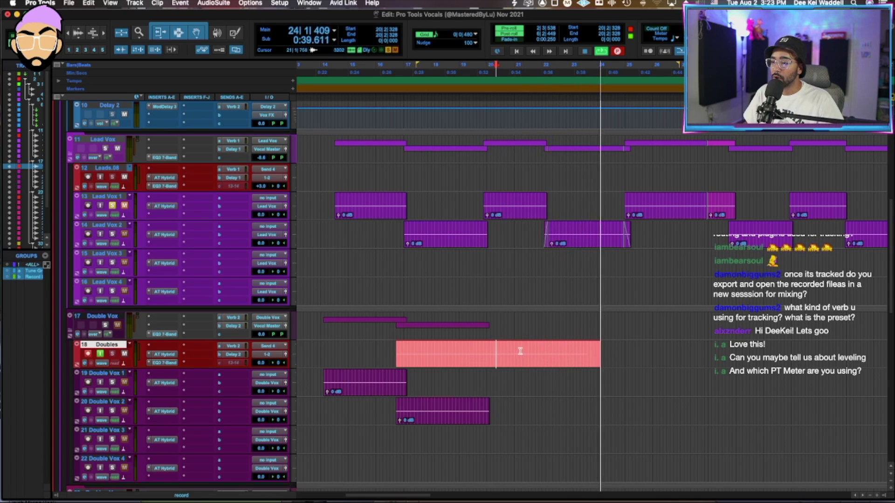
left_click(591, 349)
key("space")
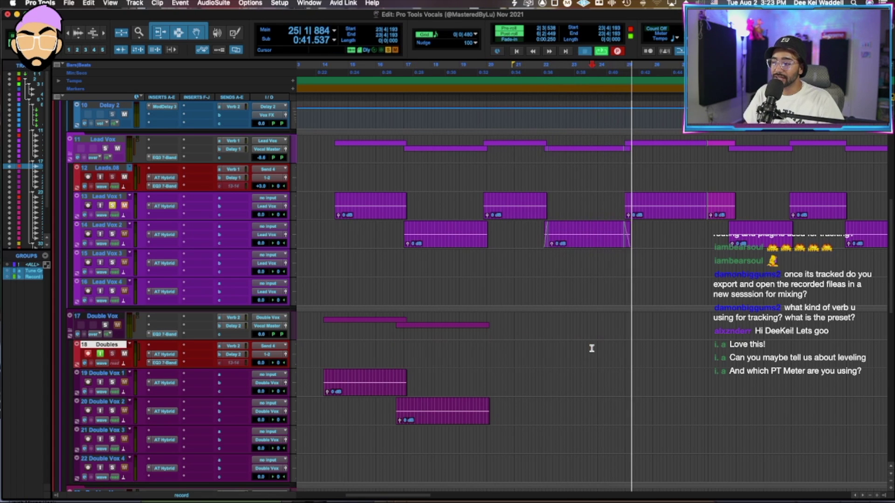
key("space")
left_click(485, 350)
left_click_drag(528, 355, 594, 345)
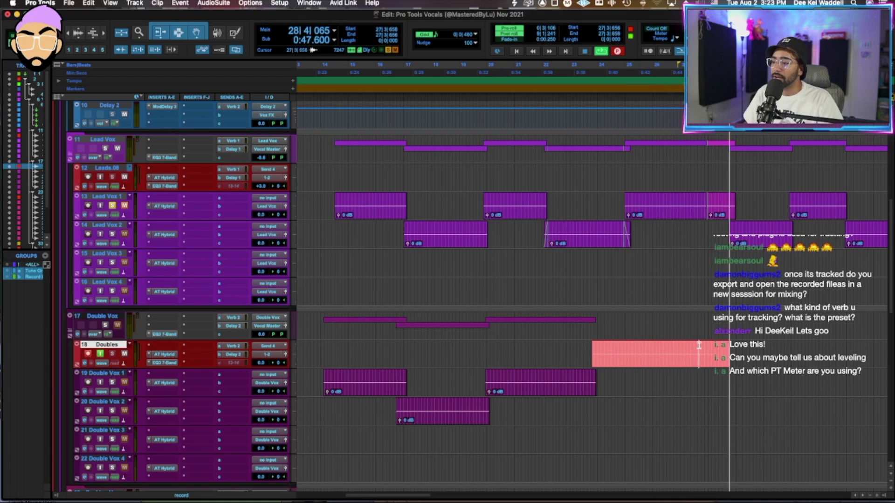
Place the take recorded from about bar 24 on Double Vox 2 and trim its end near bar 28.
key("space")
left_click_drag(679, 359, 708, 409)
left_click(725, 400)
key("alt+shift+bracketright")
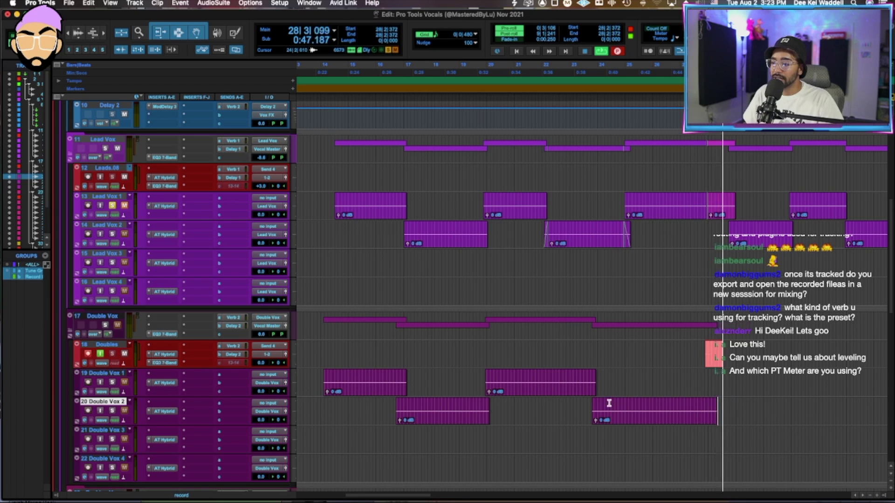
key("p")
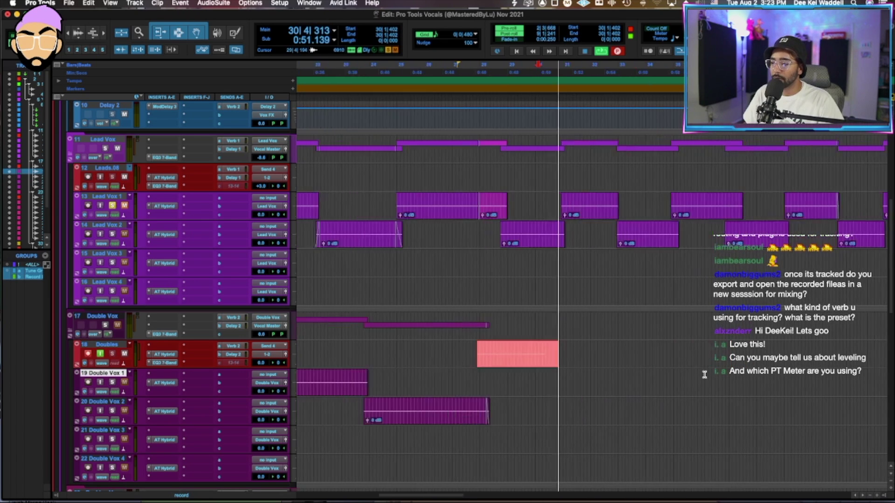
Move the take recorded from about bar 28 to Double Vox 1 and trim both ends to span roughly bars 28 to 31.
key("space")
left_click(494, 347)
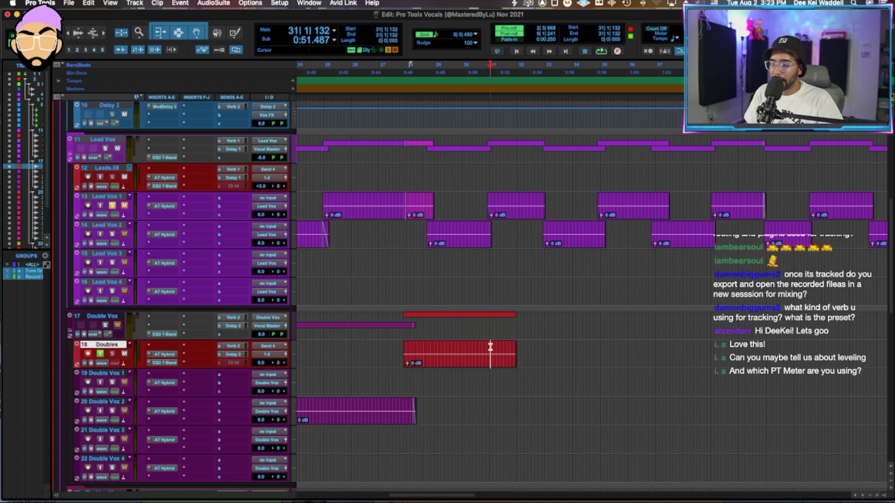
left_click_drag(476, 366, 429, 371)
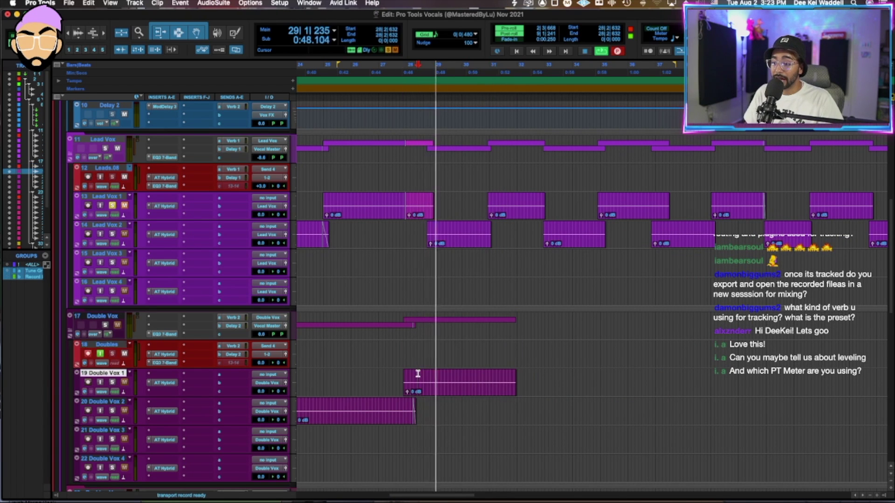
left_click(418, 374)
key("a")
left_click(489, 375)
key("s")
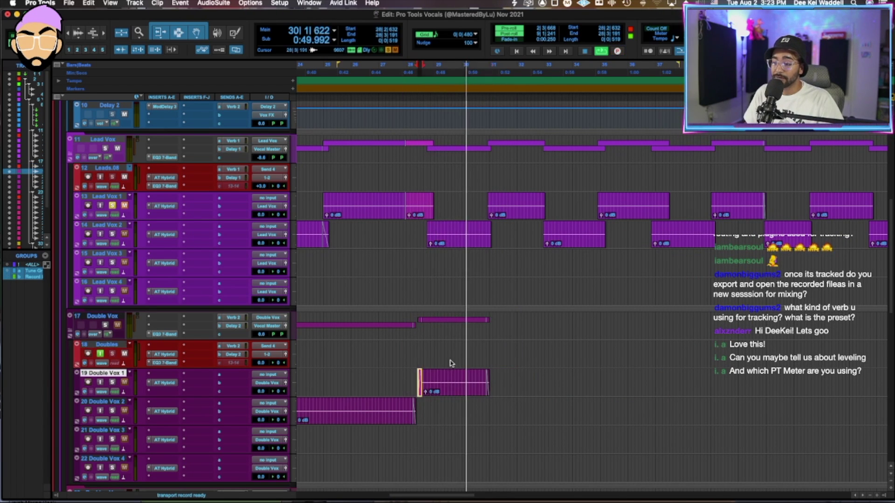
Play back from the Doubles track near bar 31 and again near bar 20 to check how pre-roll leads in.
left_click(485, 347)
key("space")
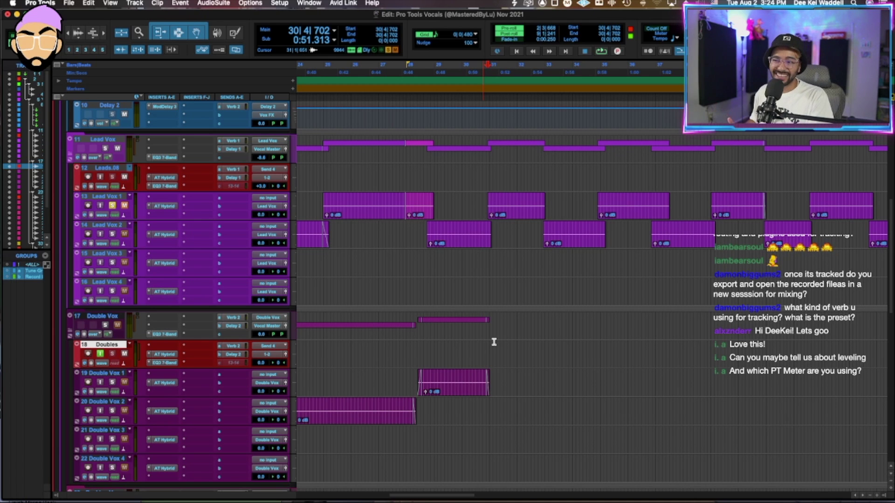
scroll(494, 342, "left", 3)
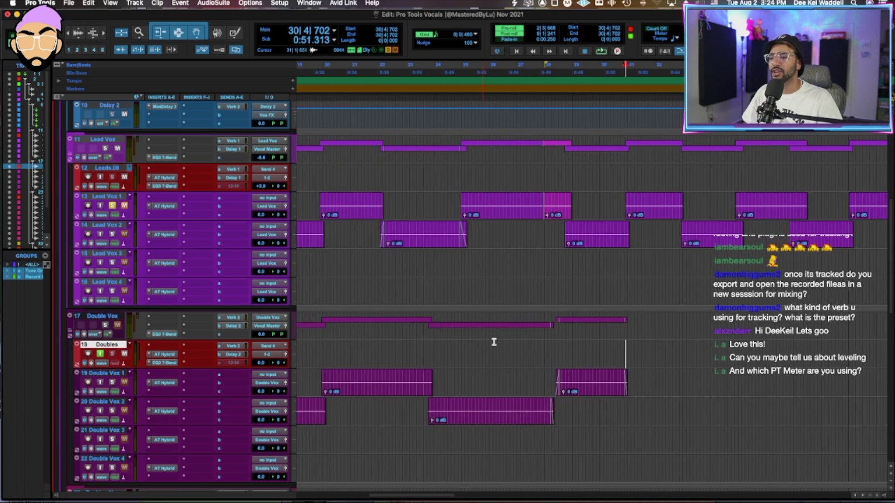
scroll(493, 342, "left", 5)
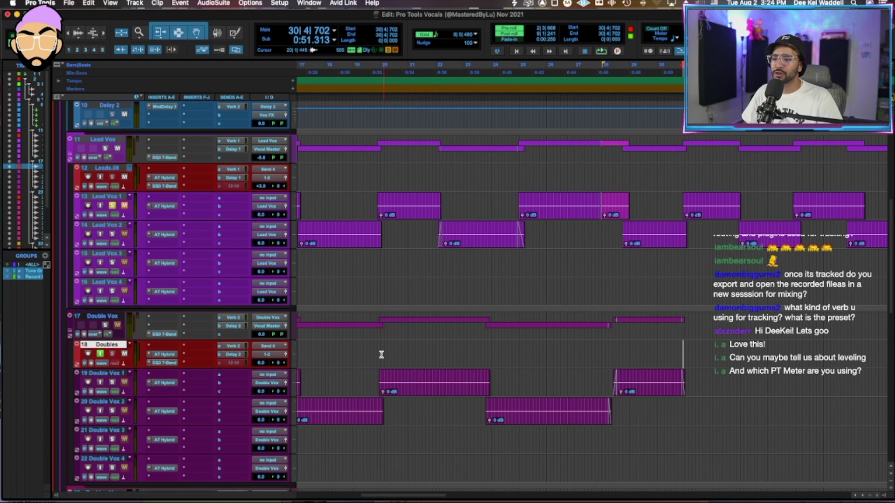
key("space")
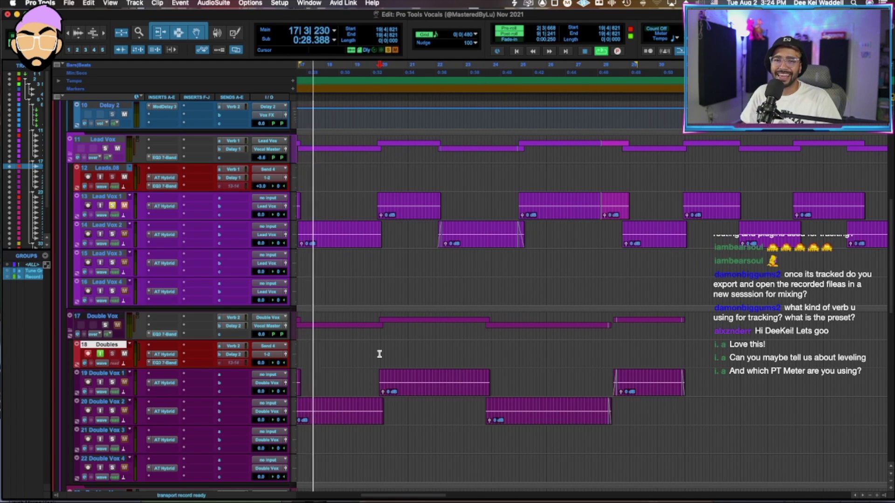
key("space")
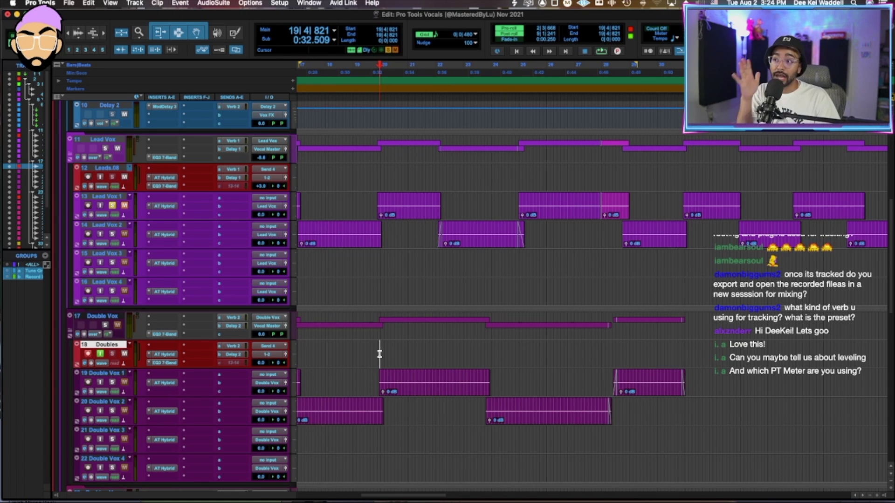
Play from near bar 20 with pre-roll off, turn pre-roll back on, and set its length to 1|0|703.
key("super+k")
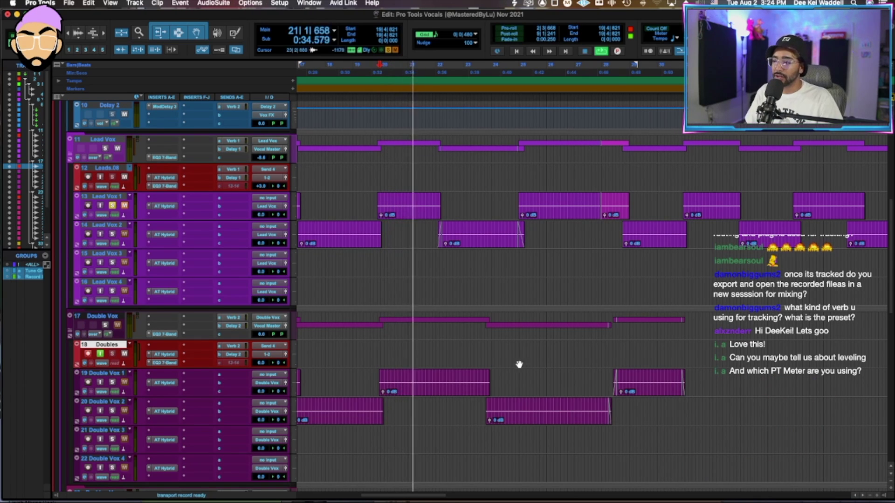
left_click(618, 350)
key("super+k")
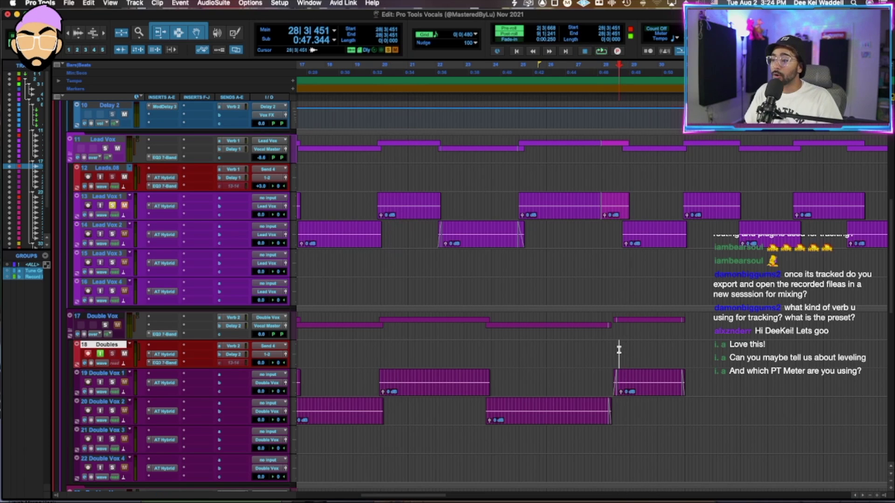
key("space")
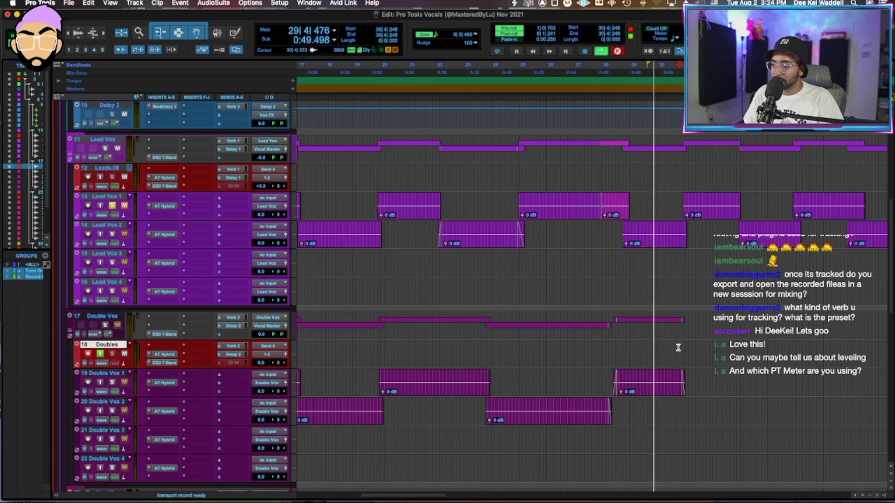
Record a double from about bar 31, move it to Double Vox 2, and trim its end near bar 34.
left_click(547, 350)
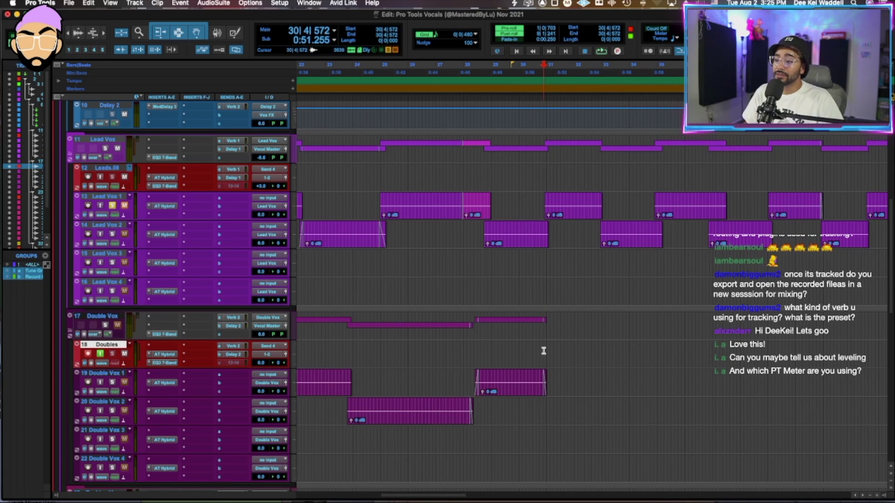
key("super+space")
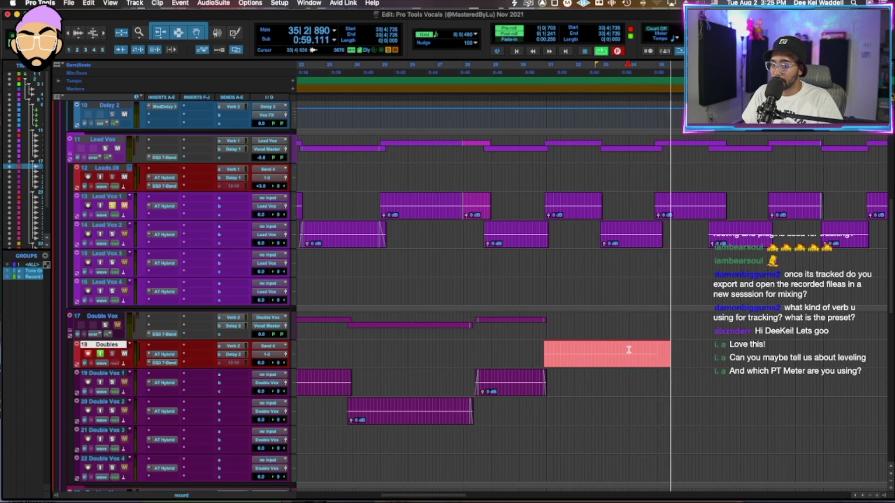
key("space")
key("super+space")
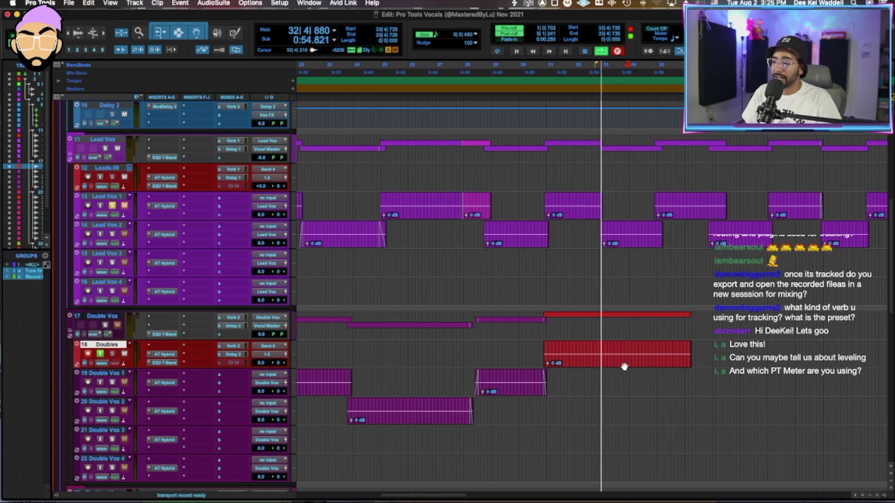
left_click_drag(624, 366, 623, 412)
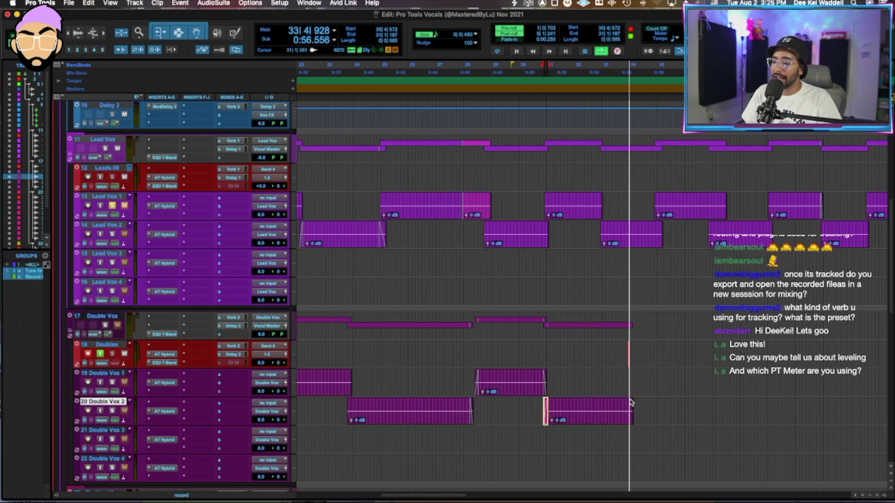
left_click(698, 378)
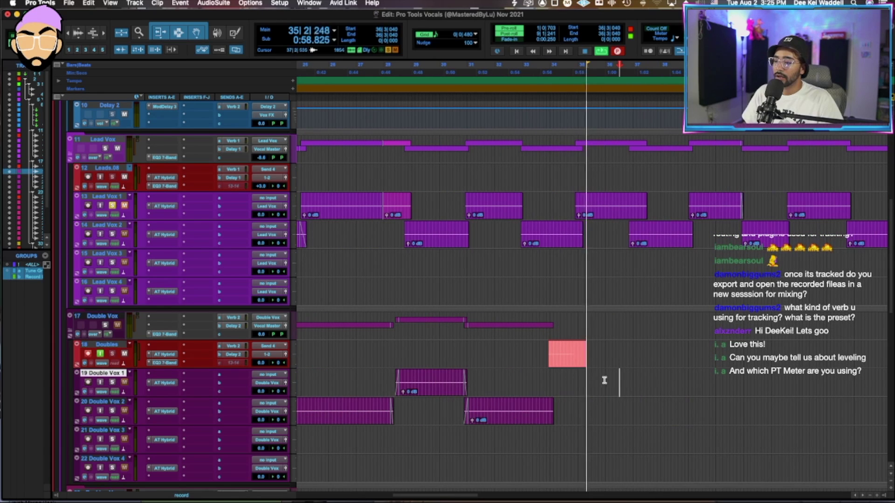
Record an attempt from about bar 34 on the Doubles track and switch the track to a new empty playlist.
key("super+period")
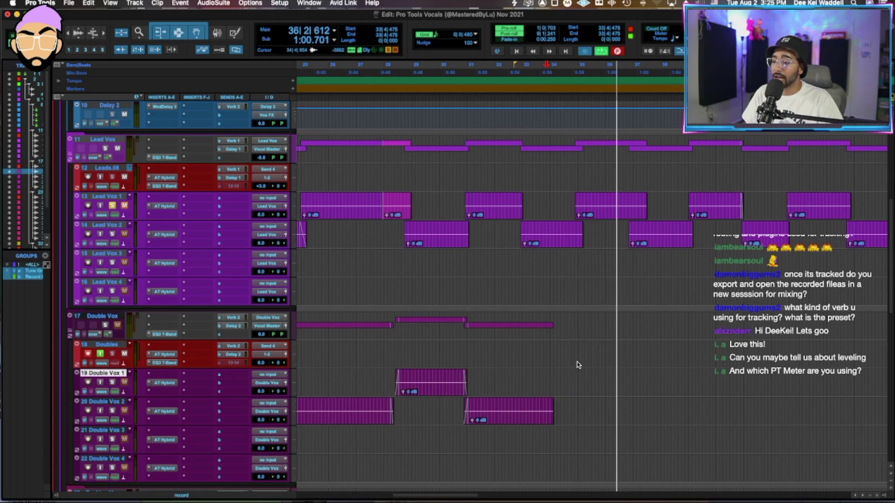
key("super+space")
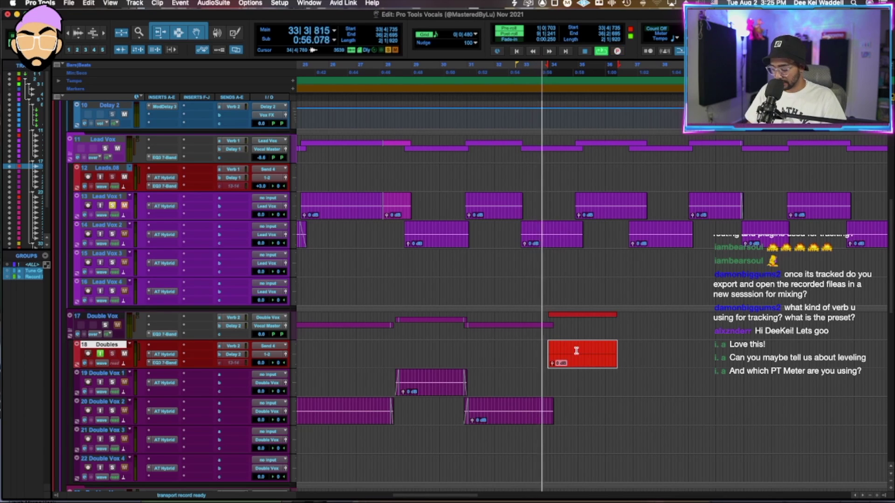
key("ctrl+backslash")
key("Return")
Record a second attempt from about bar 34 on the Doubles track and create another new playlist.
left_click(589, 347)
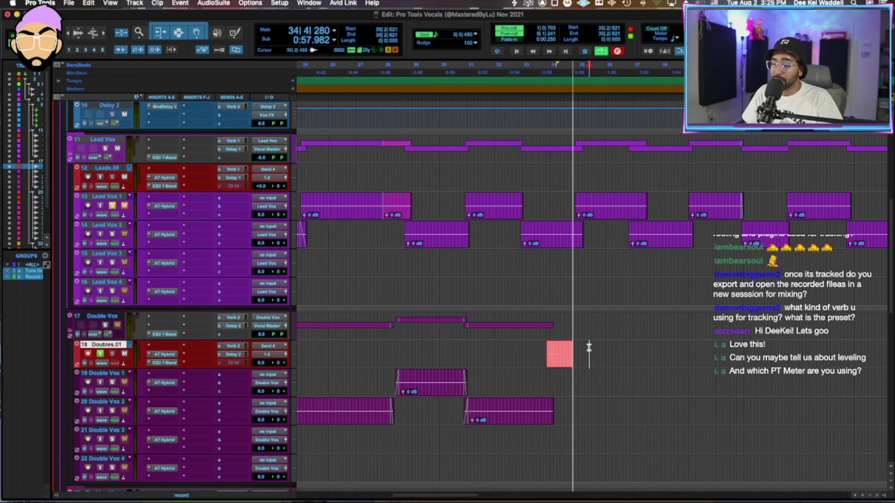
key("space")
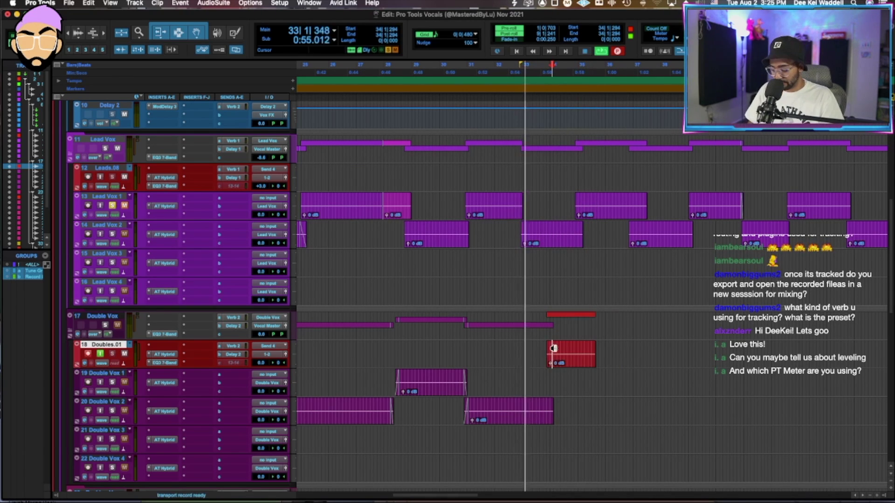
key("ctrl+backslash")
key("Return")
Record a double from about bar 34 to bar 39, move it to Double Vox 1, and trim its end near bar 37.
key("super+space")
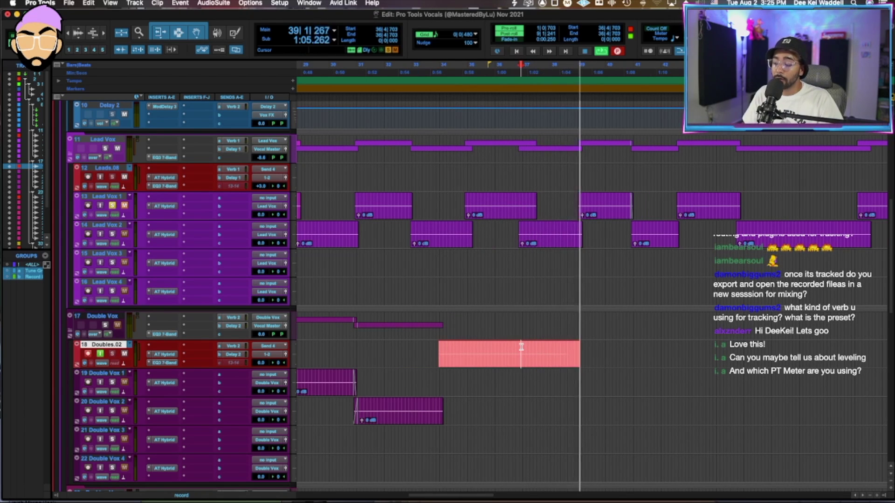
key("space")
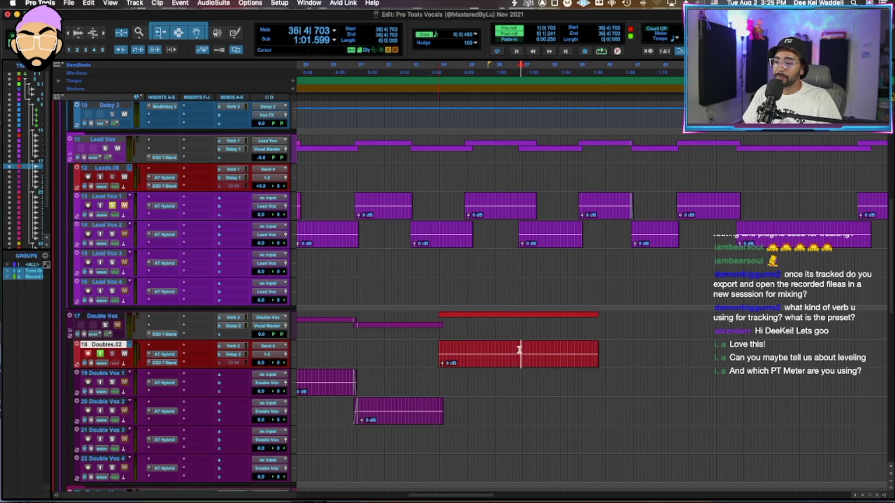
key("space")
left_click_drag(526, 361, 526, 375)
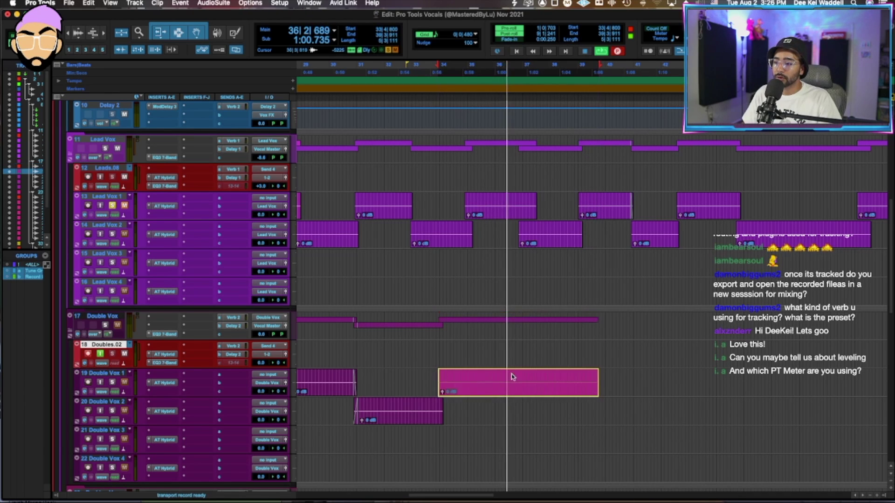
left_click(523, 375)
Record a double from about bar 37, move it to Double Vox 2, trim its end near bar 40, and place the insertion point there on Doubles.
key("super+space")
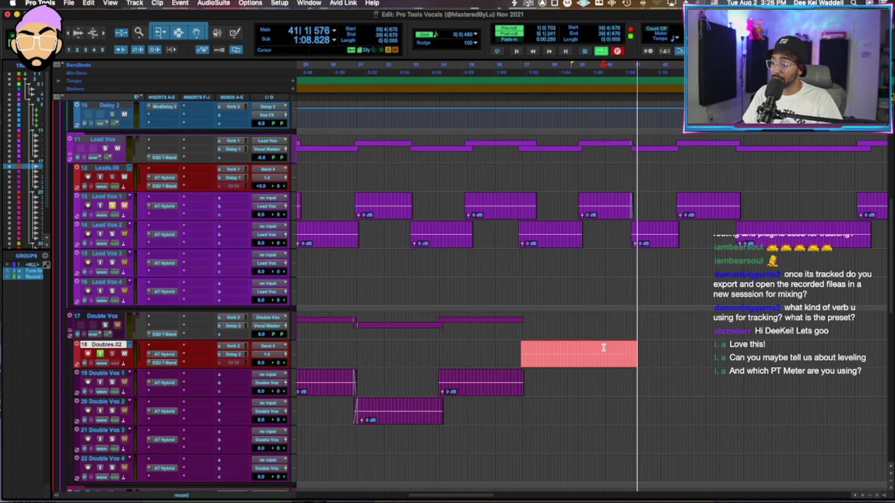
key("space")
left_click_drag(608, 358, 613, 405)
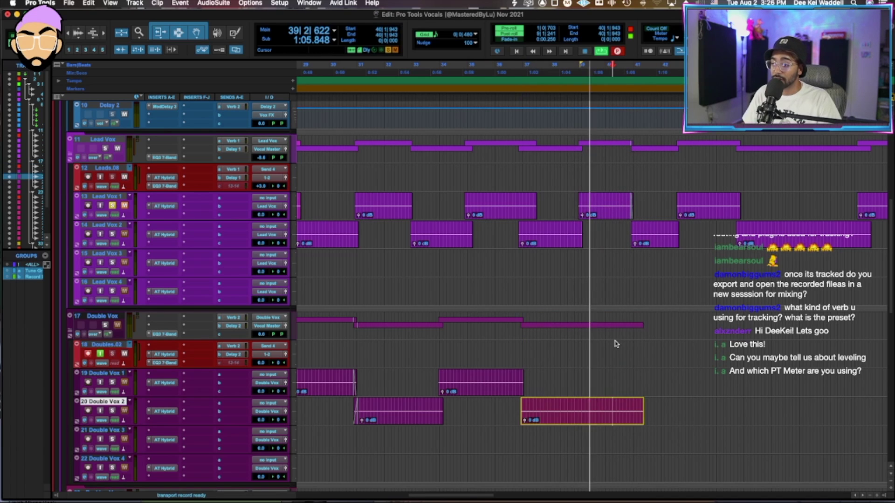
key("s")
key("3")
left_click(608, 401)
left_click(616, 344)
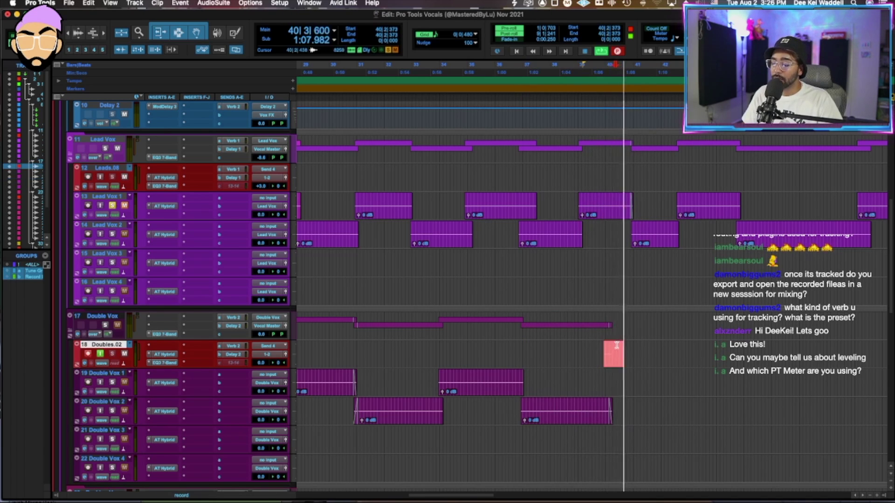
Record a double from about bar 40, move it to Double Vox 1, and trim its end near bar 42.
scroll(611, 345, "right", 3)
scroll(609, 346, "right", 3)
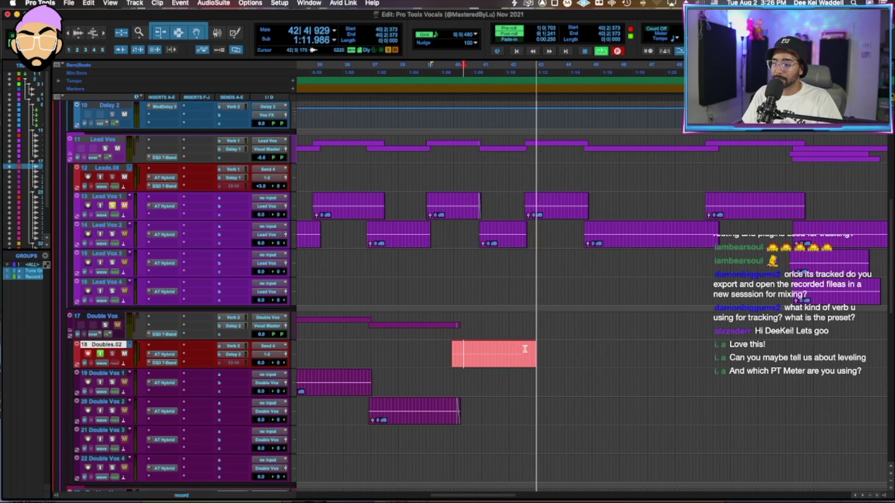
left_click(531, 347)
key("space")
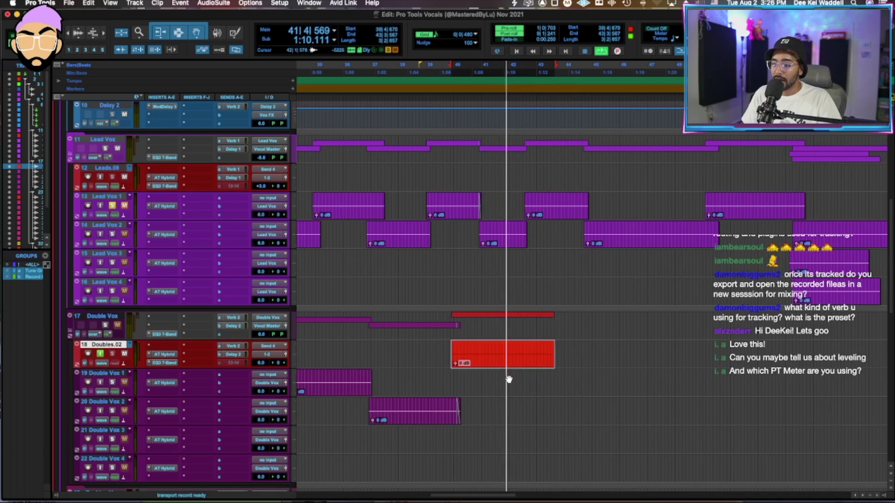
left_click(537, 372)
left_click(533, 371)
Record the next double from about bar 42 on the Doubles track, stop it, and try another pass from about bar 40.
key("super+space")
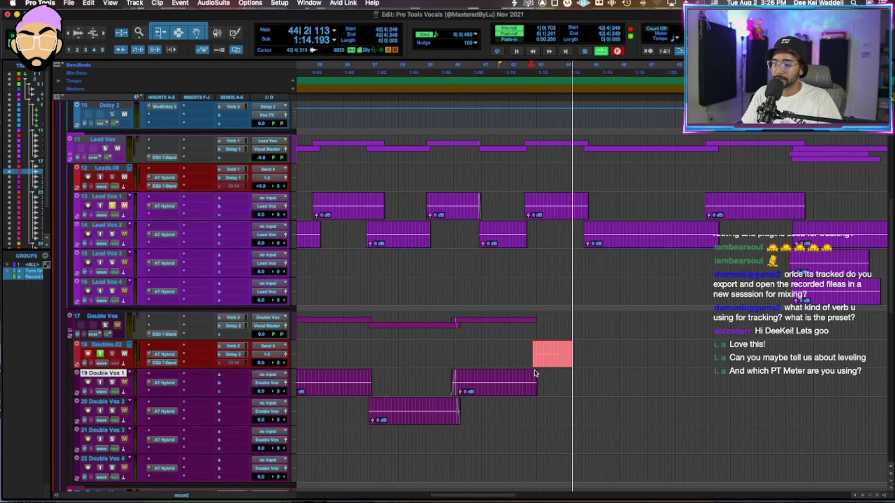
key("super+period")
left_click(454, 350)
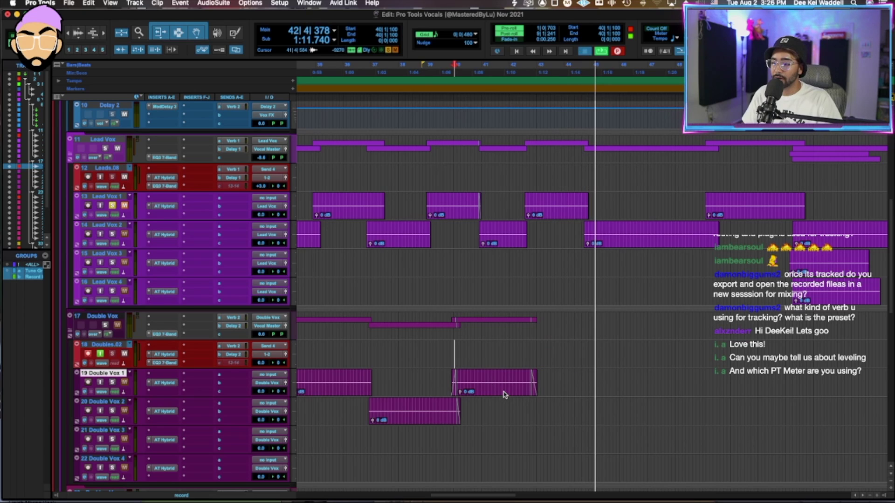
left_click_drag(505, 395, 504, 369)
key("super+space")
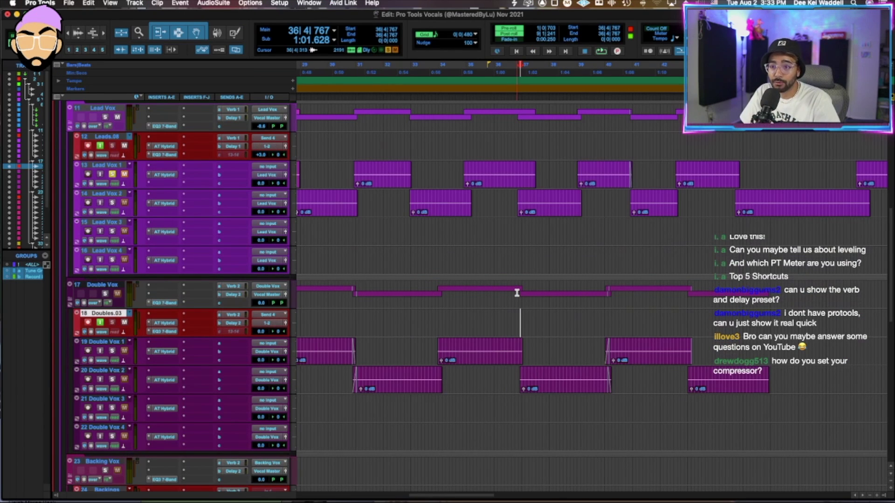
Place the insertion point on the Leads track near bar 36 and open its EQ3 7-Band to examine the settings.
scroll(398, 215, "up", 2)
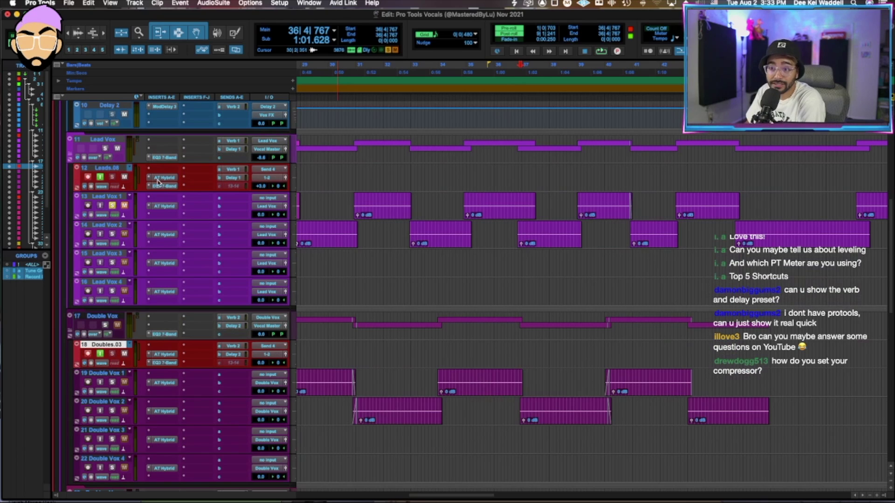
left_click(521, 176)
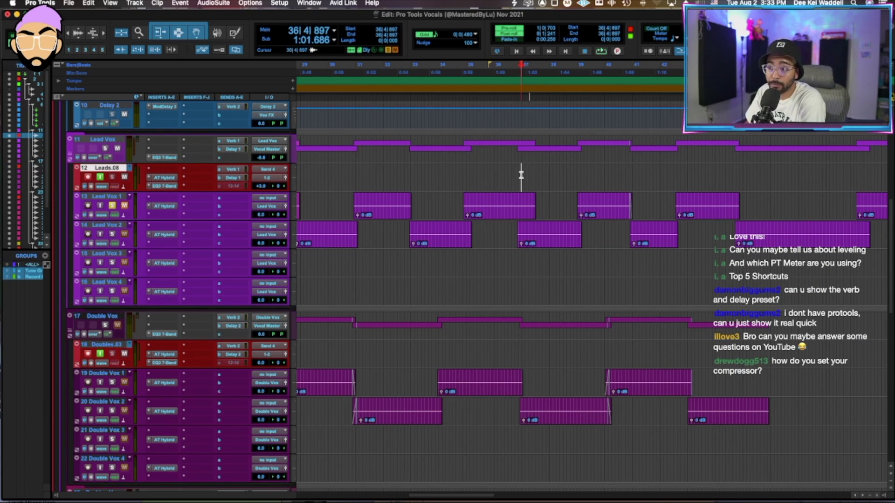
left_click(170, 186)
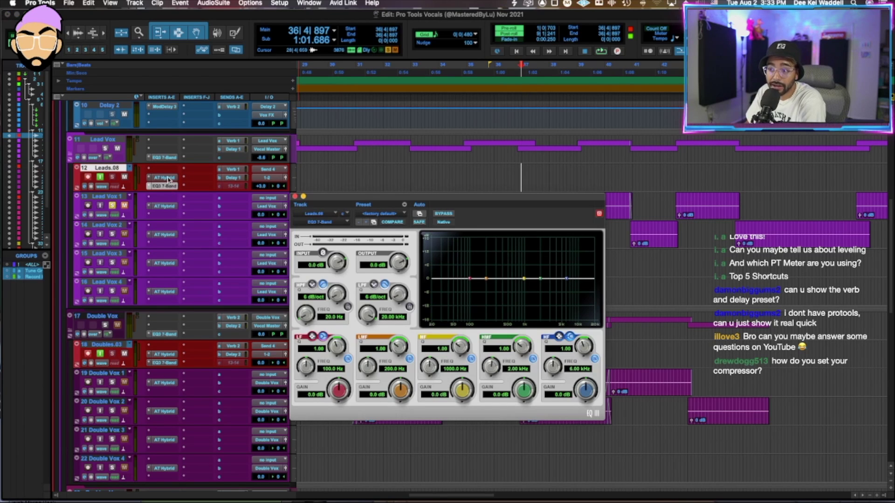
key("shift+r")
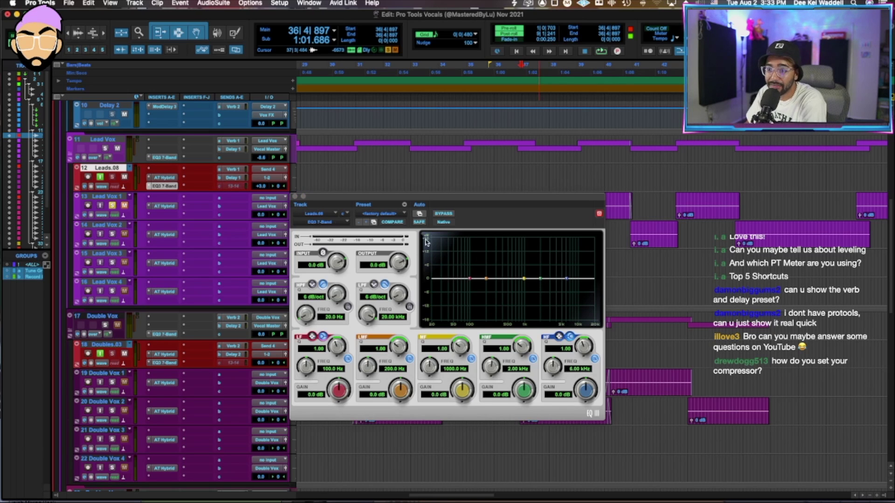
Set the retune speed of Auto-Tune Hybrid on the Leads track to 13, check its options, and close the plug-in.
left_click(167, 178)
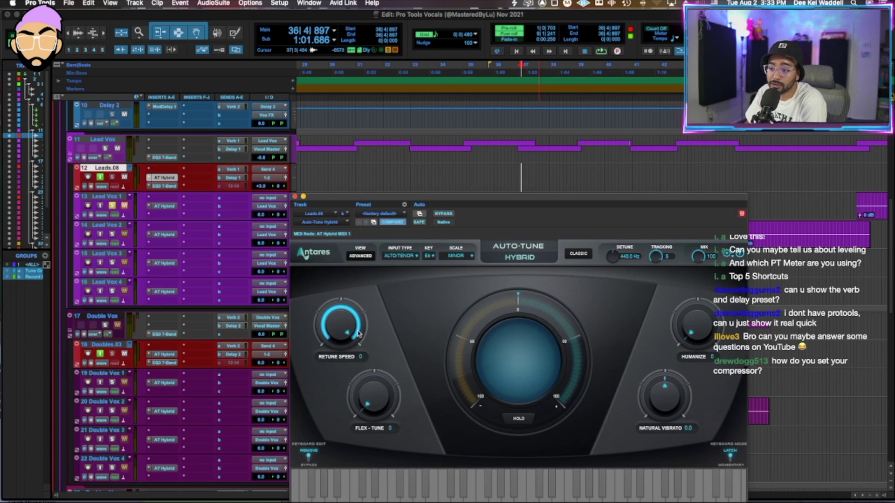
left_click_drag(345, 329, 345, 347)
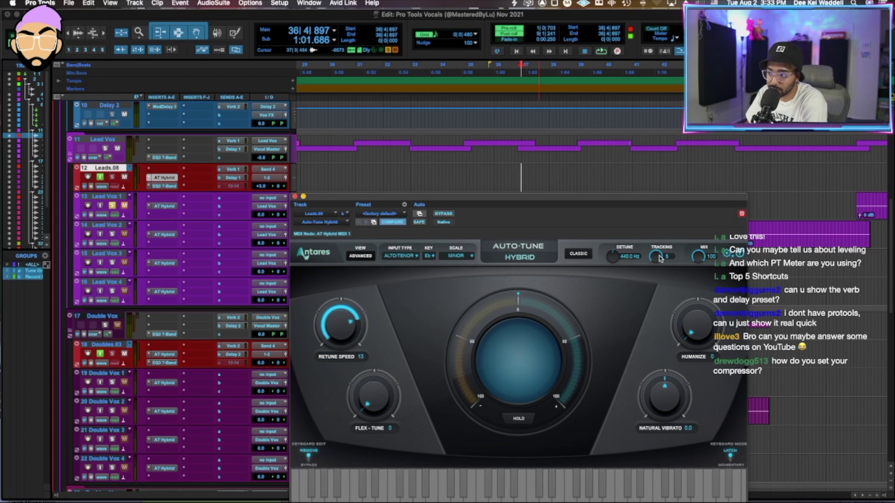
left_click(728, 253)
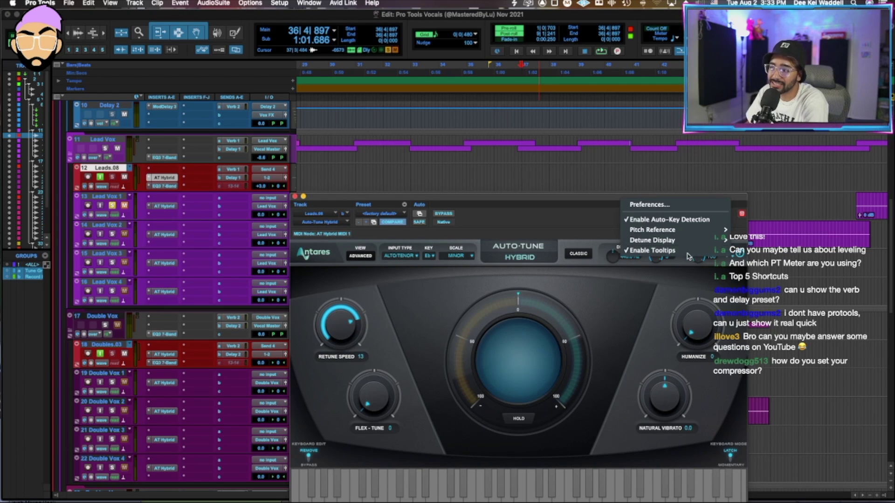
left_click(605, 312)
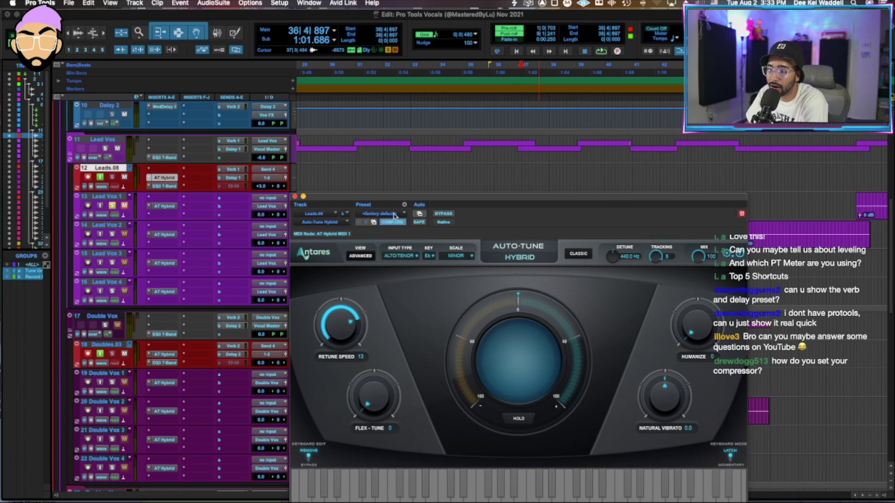
left_click(726, 253)
left_click(740, 187)
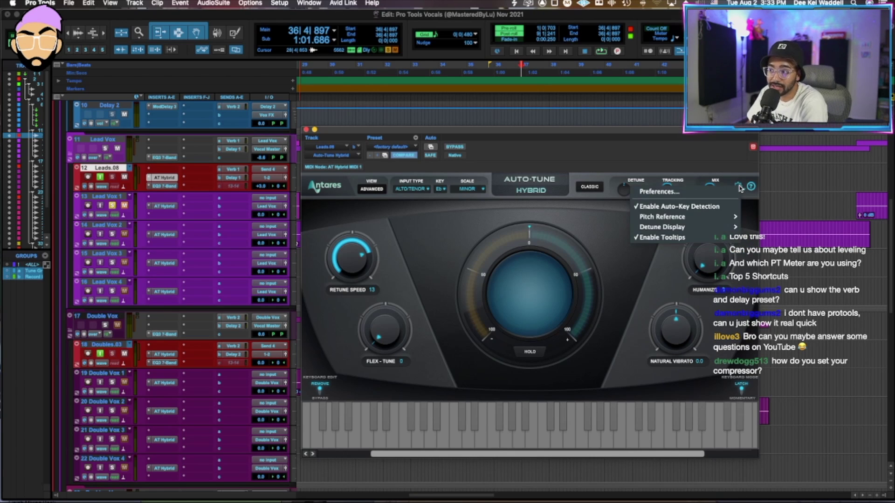
left_click(741, 187)
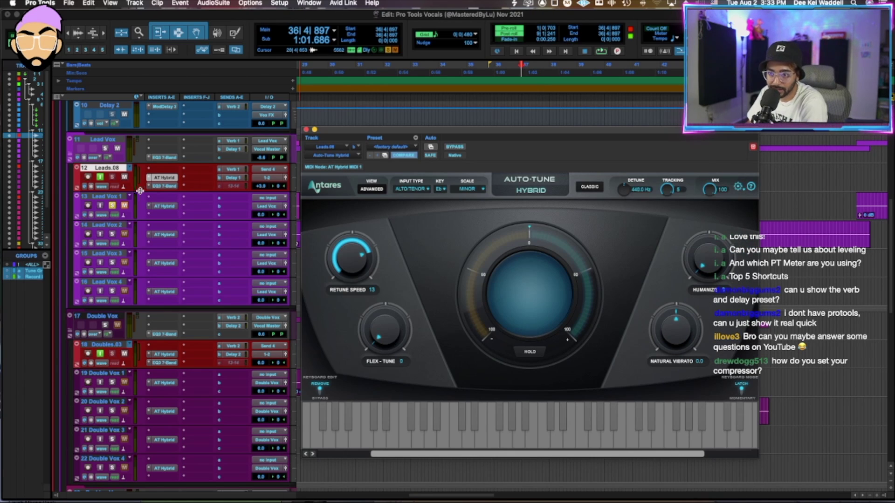
left_click(306, 130)
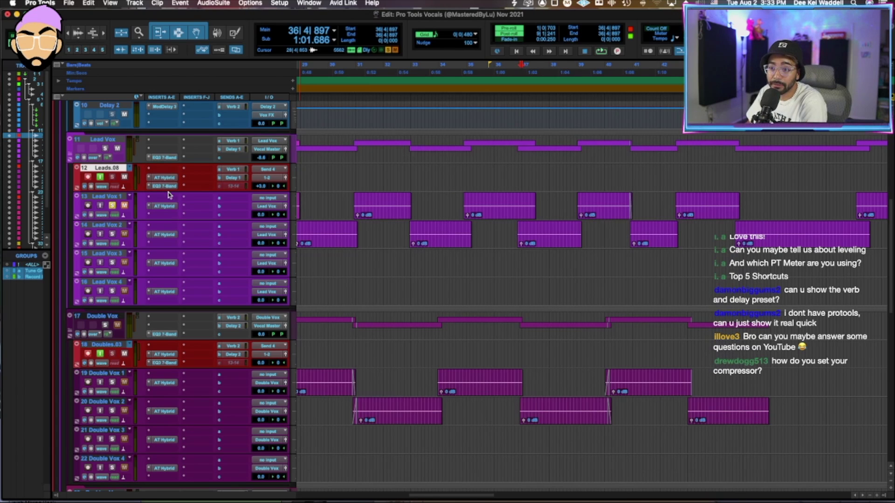
Enlarge the Leads track to show all of its inserts and open its Dyn3 Compressor/Limiter.
left_click_drag(169, 191, 168, 208)
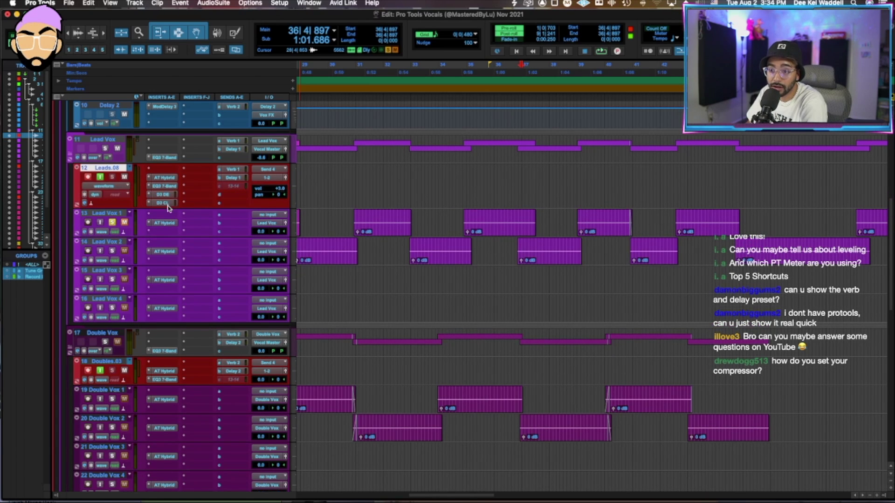
left_click(167, 205)
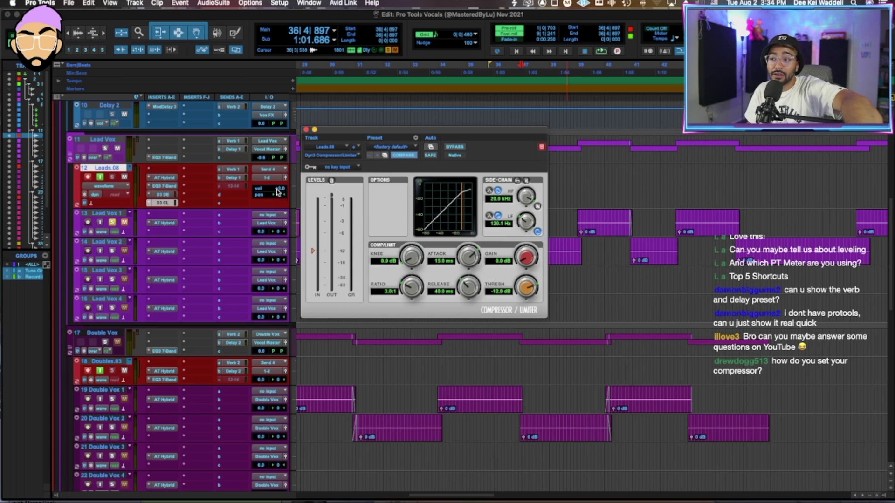
Set the Leads track's volume to -2.0 dB and close the Compressor/Limiter after reviewing it.
left_click_drag(277, 188, 278, 196)
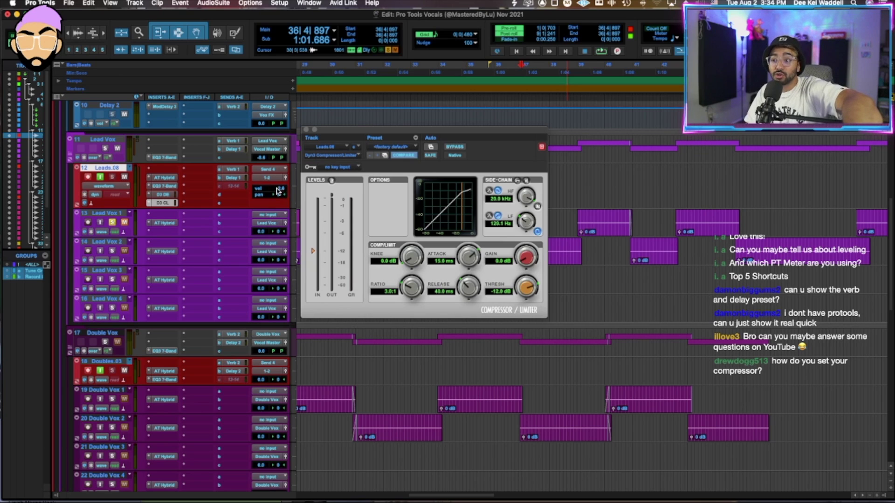
left_click_drag(278, 191, 278, 188)
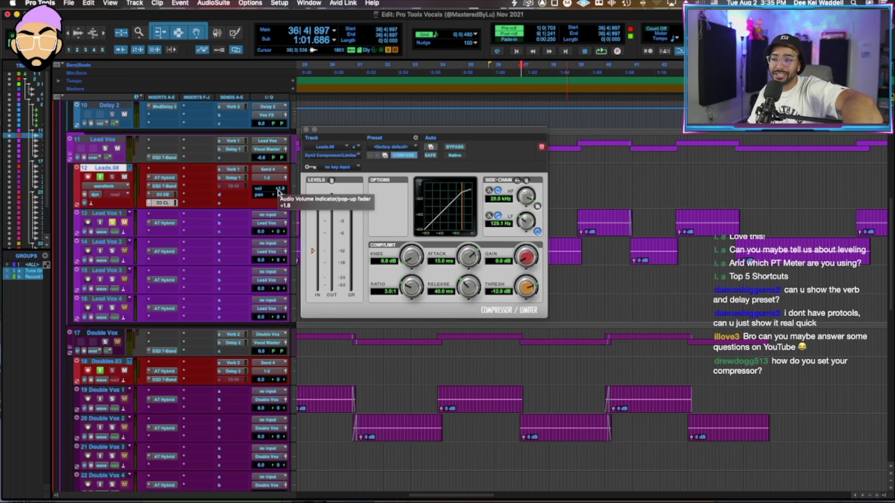
key("super+w")
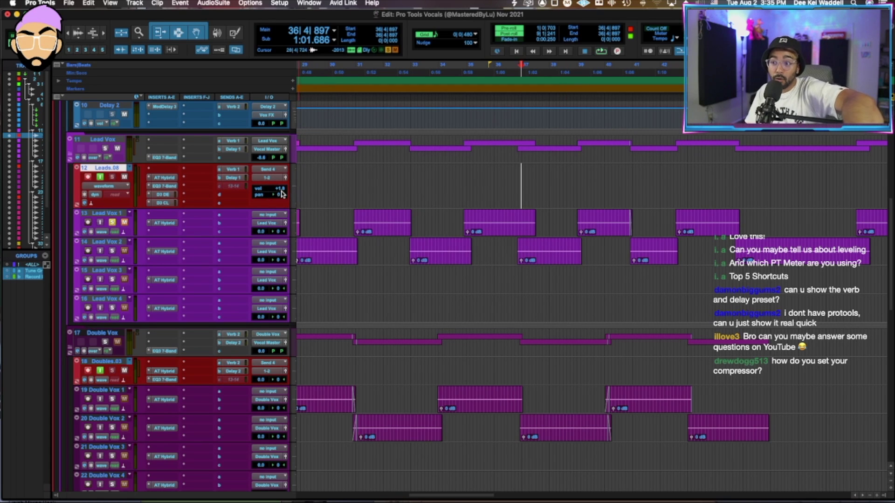
mouse_move(282, 192)
left_mouse_down()
mouse_move(282, 202)
mouse_move(271, 199)
left_mouse_up()
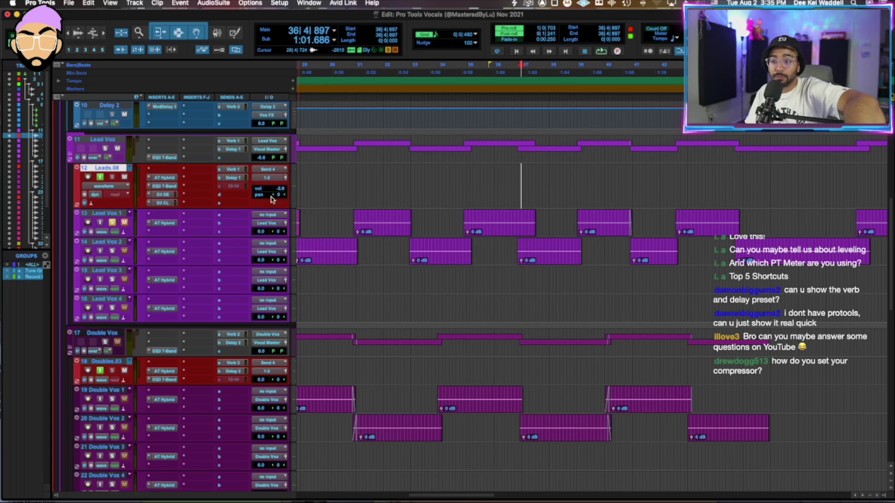
left_click(163, 203)
left_click(302, 128)
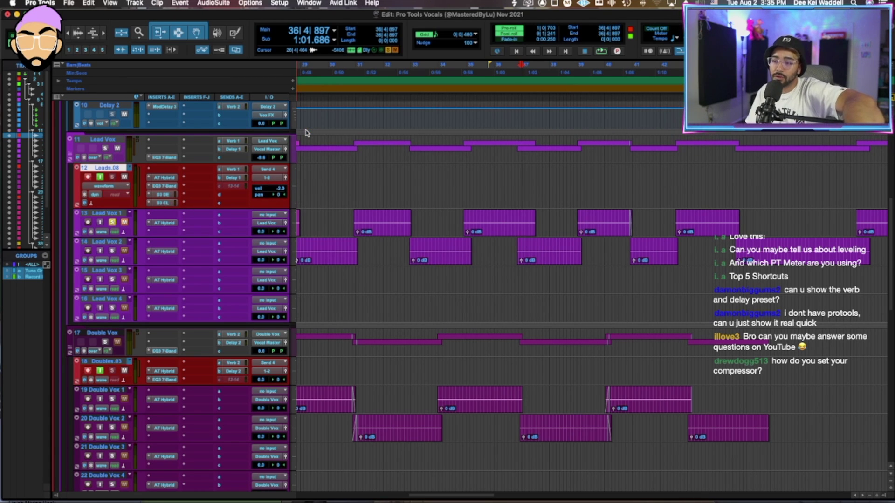
Select about bar 34 to bar 38 on Lead Vox 1 and place the insertion point at the range's start on Leads.
left_click(443, 183)
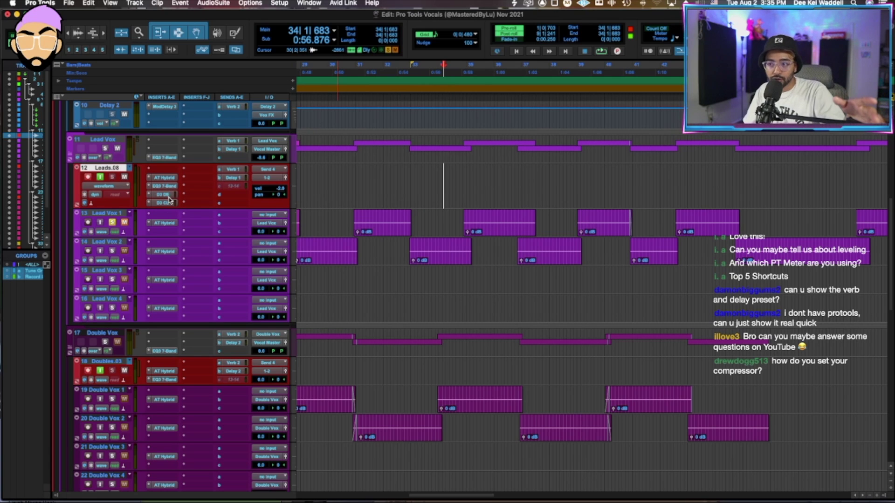
left_click_drag(460, 214, 557, 216)
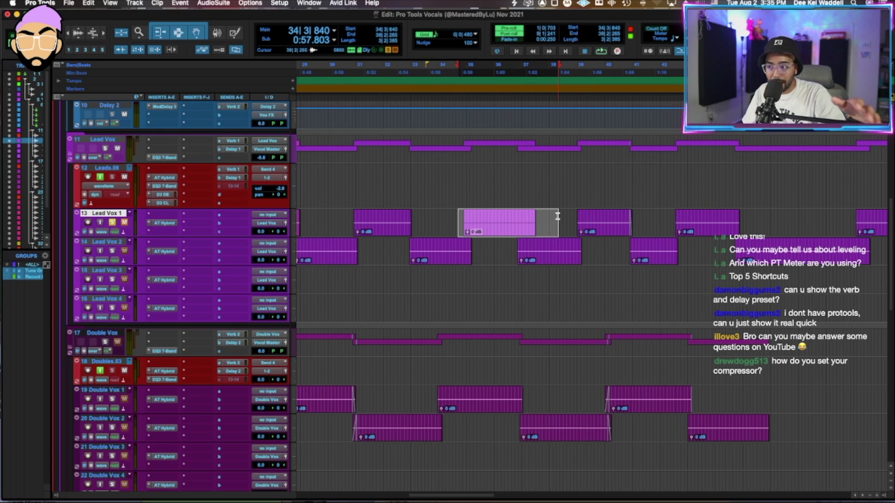
left_click(458, 170)
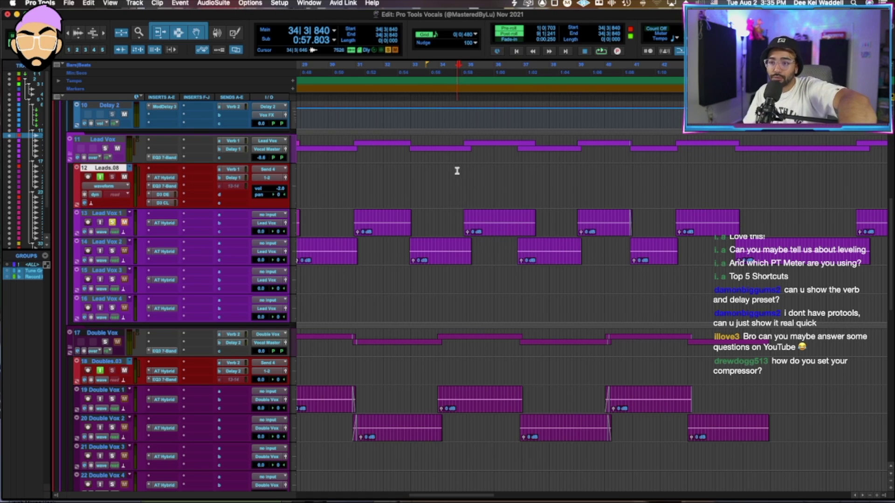
Create one mono aux input track below the Lead Vox folder and move AT Hybrid from Leads onto it.
left_click(103, 140)
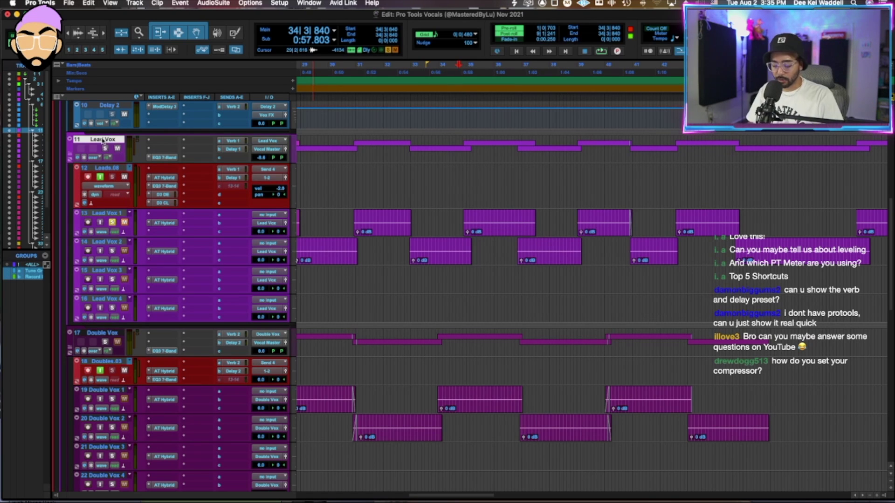
key("super+shift+n")
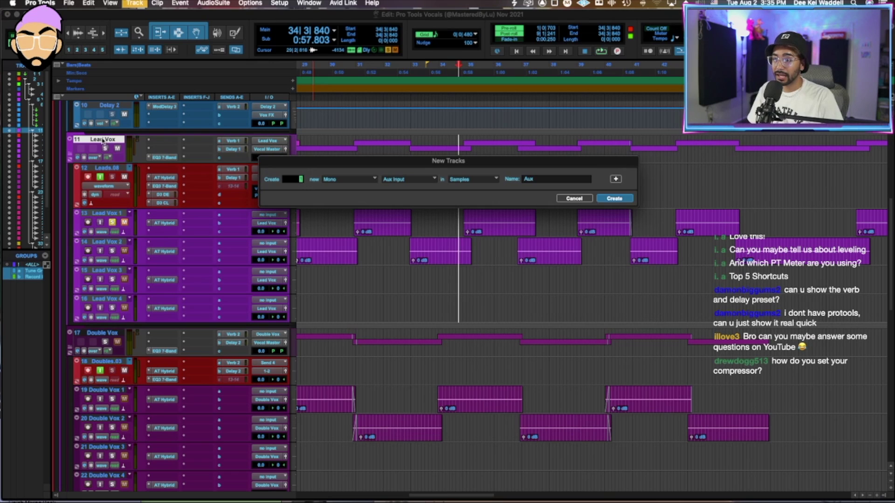
key("Return")
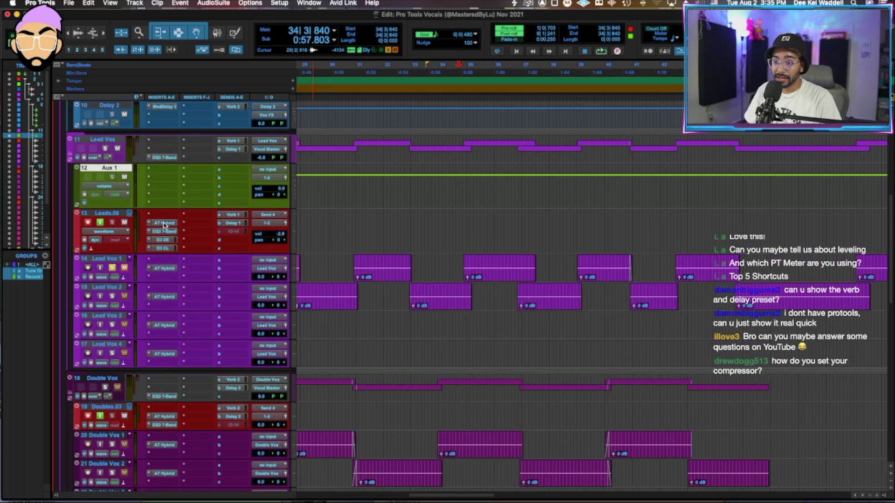
left_click_drag(164, 225, 160, 183)
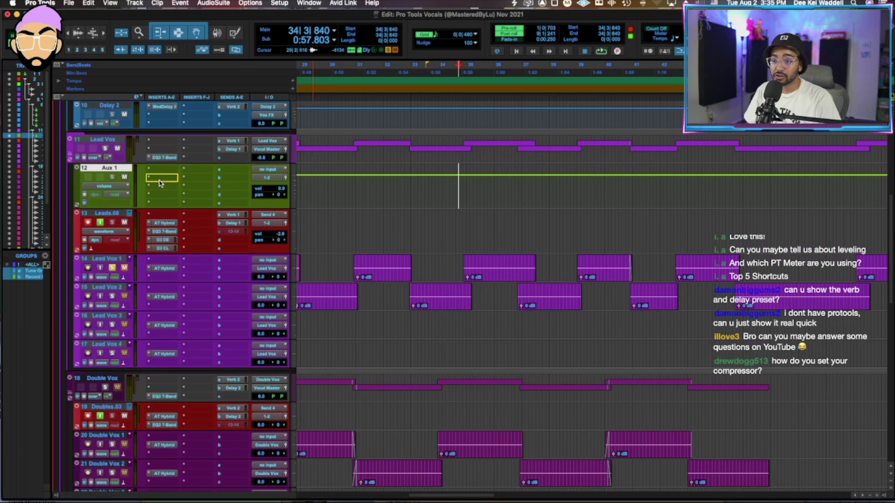
Route Aux 1 with bus Send 4 as its input and bus Send 8 as its output.
left_click(261, 170)
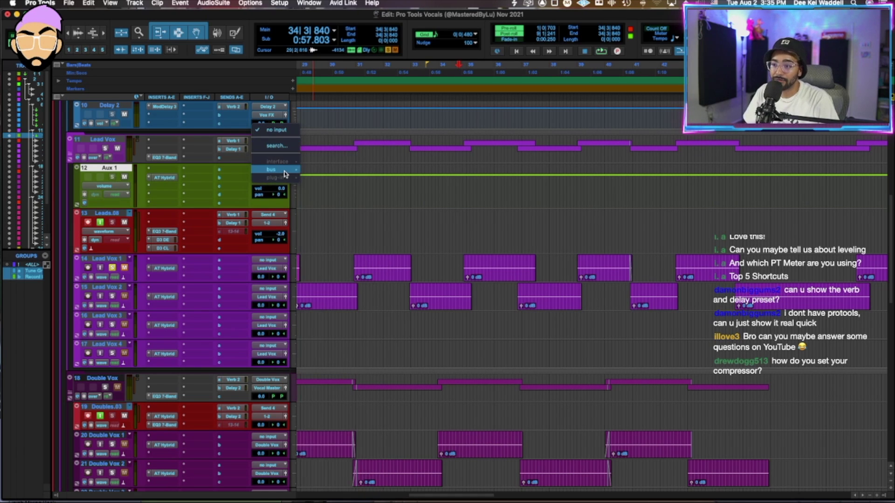
mouse_move(284, 170)
left_click(342, 350)
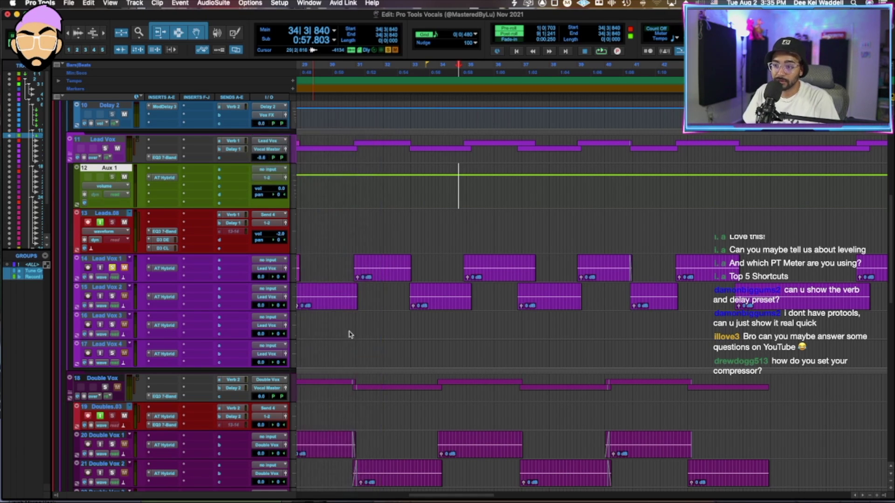
left_click(270, 178)
mouse_move(273, 189)
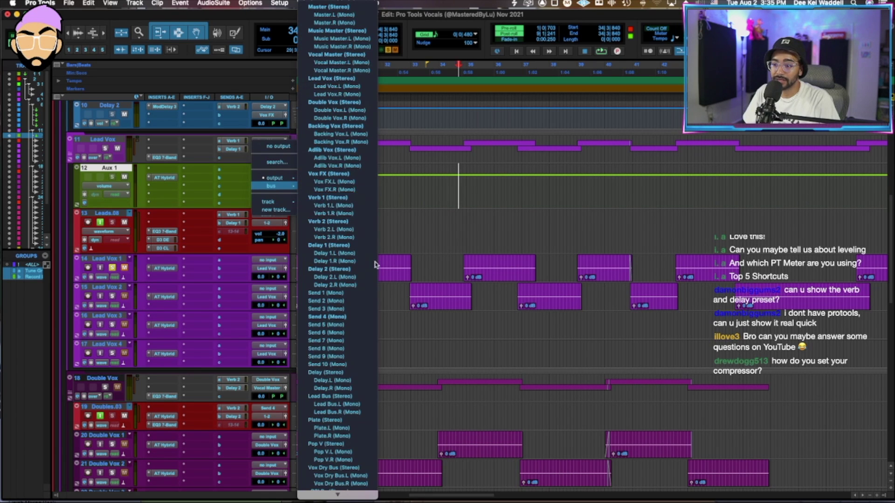
left_click(321, 349)
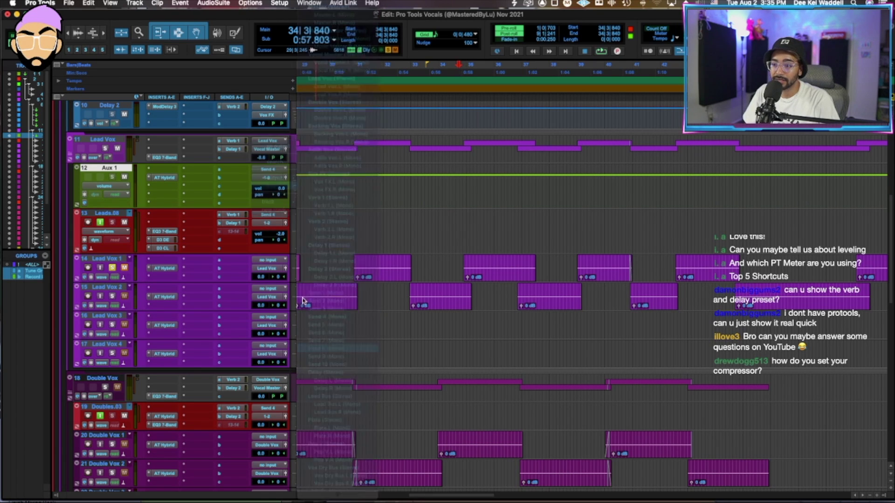
Set the Leads track's input to bus Send 8.
left_click(275, 215)
mouse_move(276, 215)
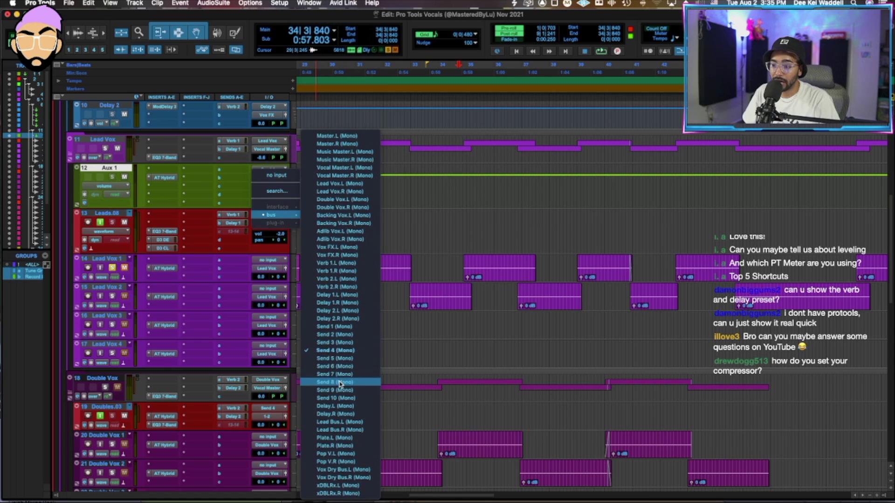
left_click(339, 383)
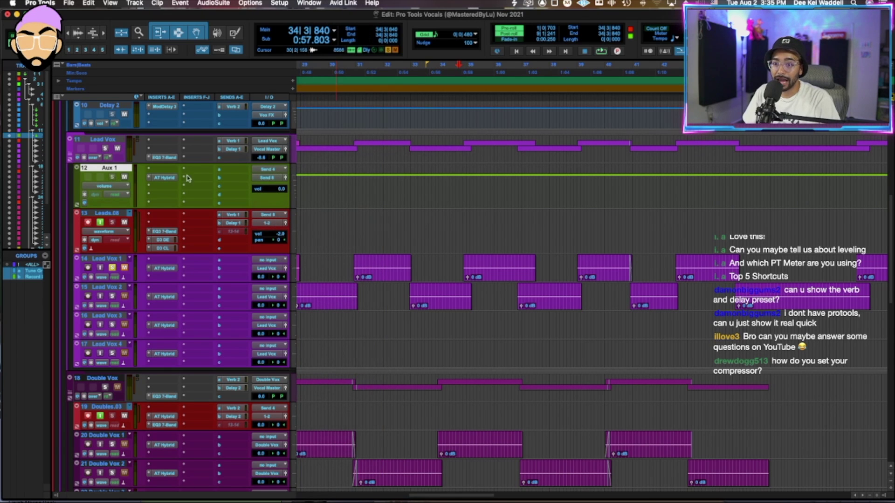
Select an empty range on the Leads track from about bar 34 beat 4 to bar 37 beat 3.
left_click(473, 215)
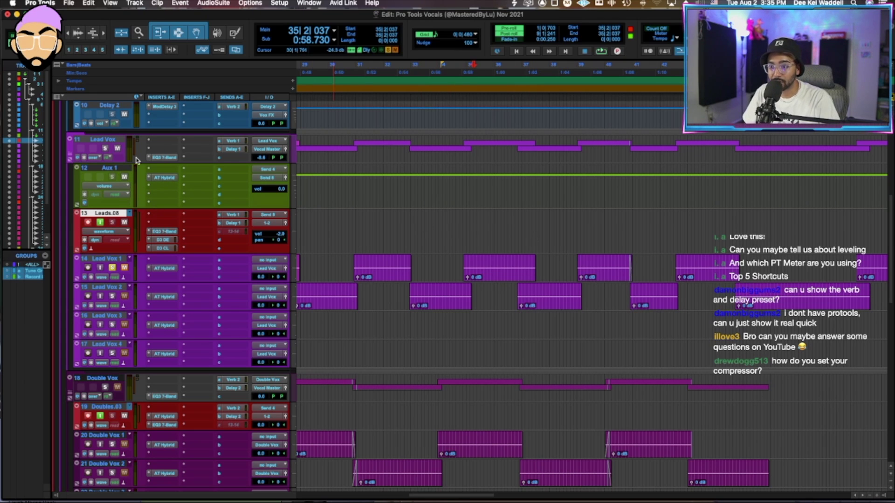
left_click_drag(572, 209, 535, 223)
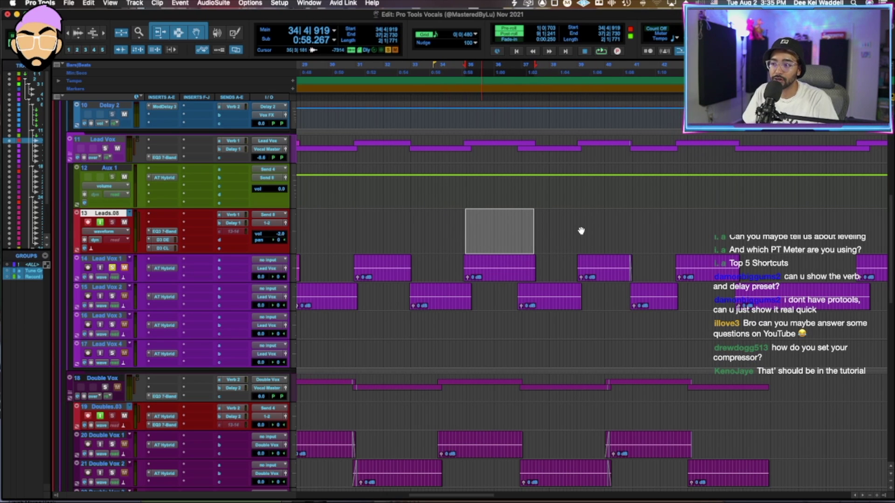
left_click_drag(440, 223, 548, 215)
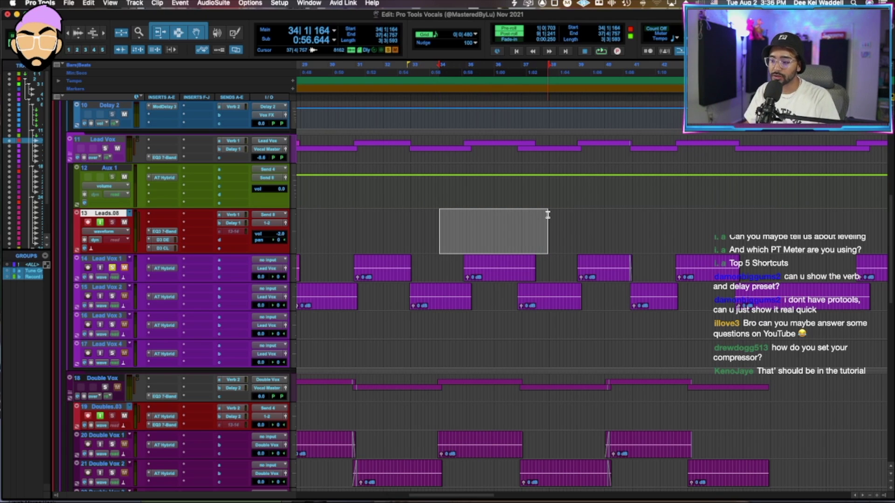
left_click_drag(457, 238, 539, 231)
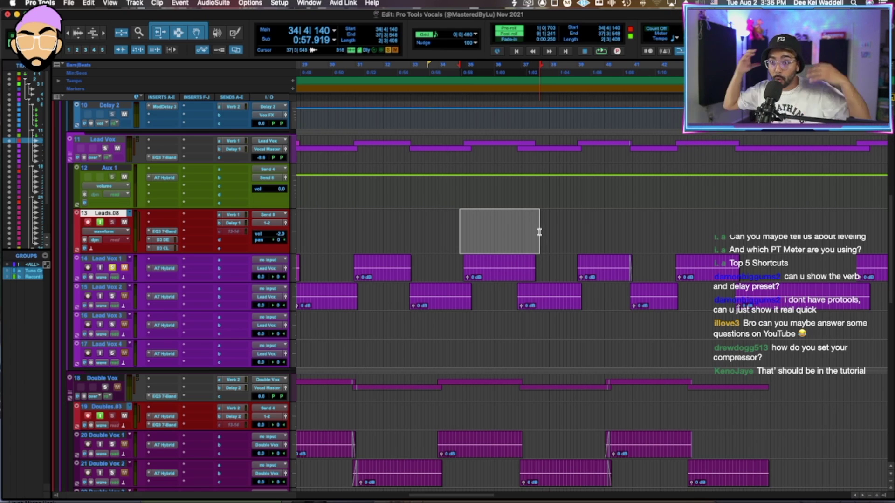
Try moving the D3 CL insert from Leads to Aux 1, return it to Leads, and move EQ3 7-Band to Aux 1 instead.
scroll(513, 230, "left", 2)
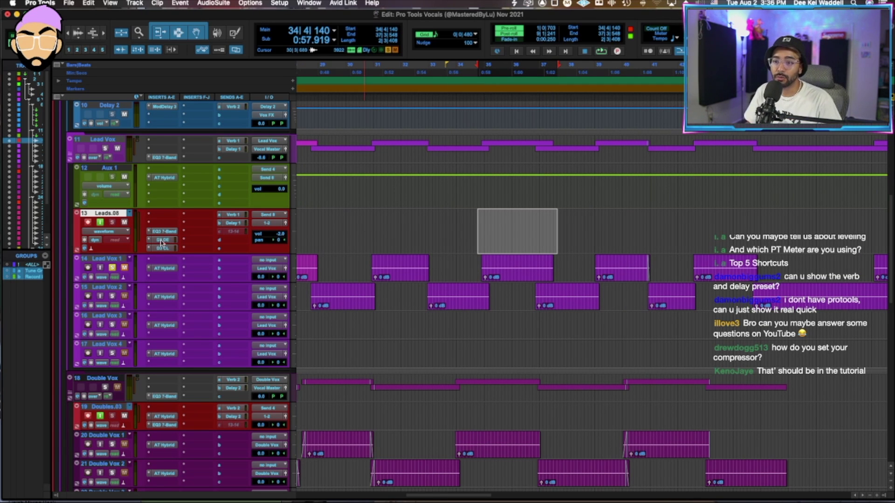
left_click_drag(162, 242, 164, 193)
key("super+z")
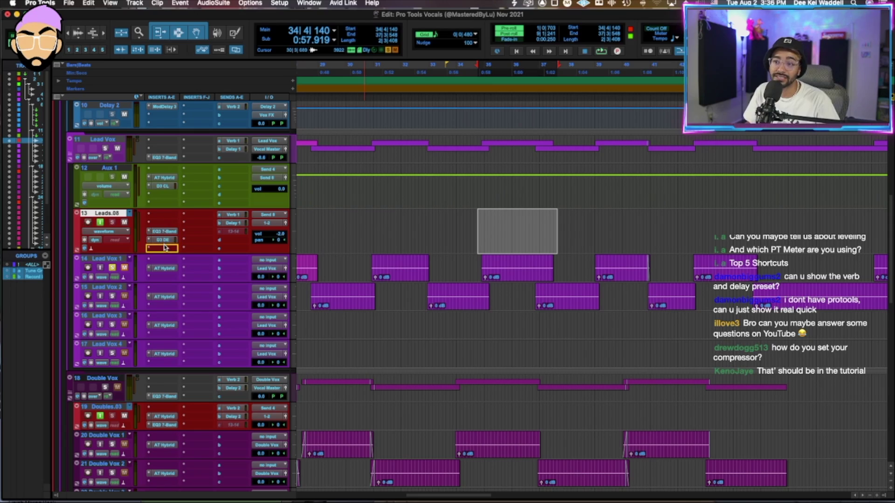
left_click_drag(164, 231, 169, 190)
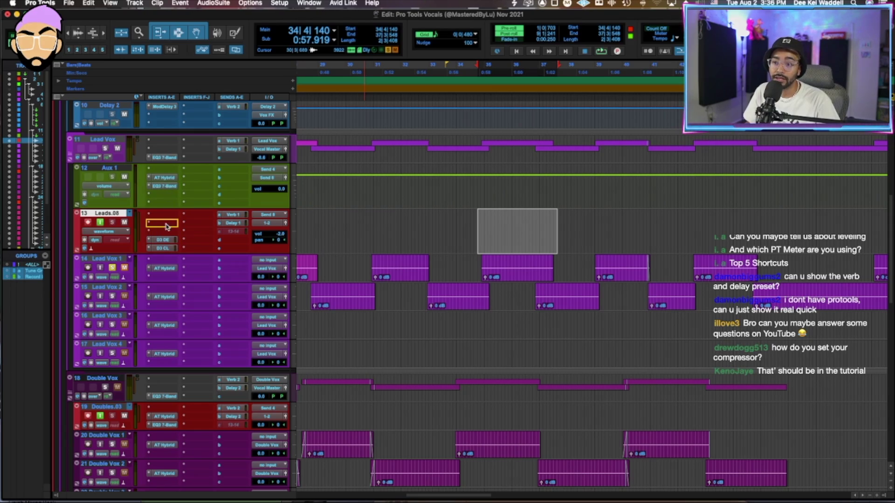